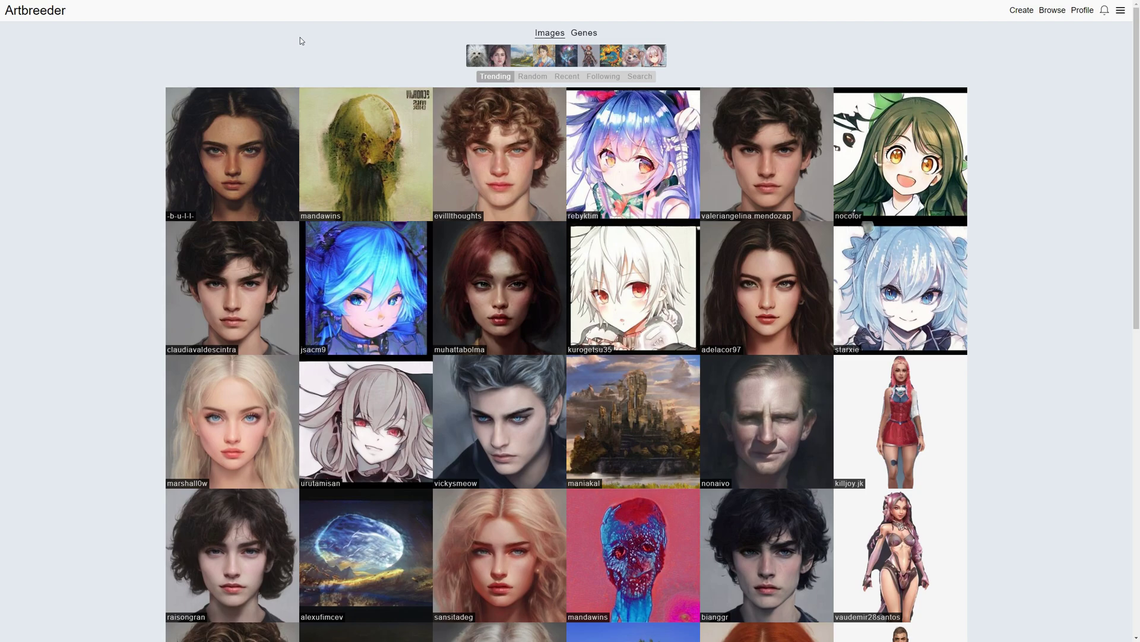
# Start a new composition in the Portraits category using the Compose creation method.
pyautogui.moveTo(465, 110)
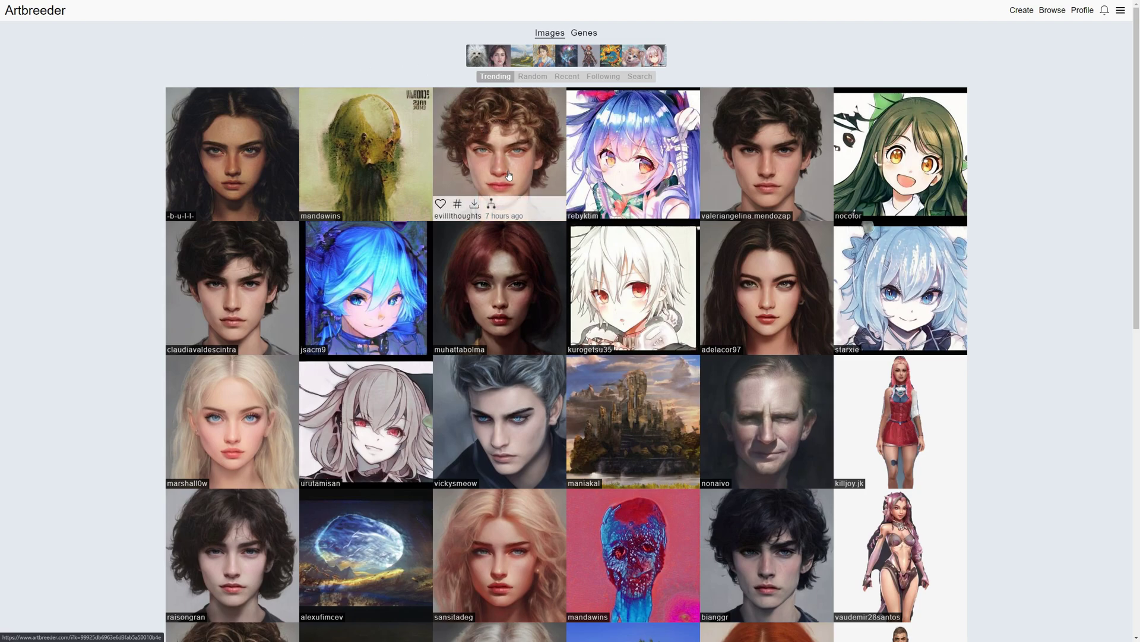
pyautogui.scroll(-2, 543, 185)
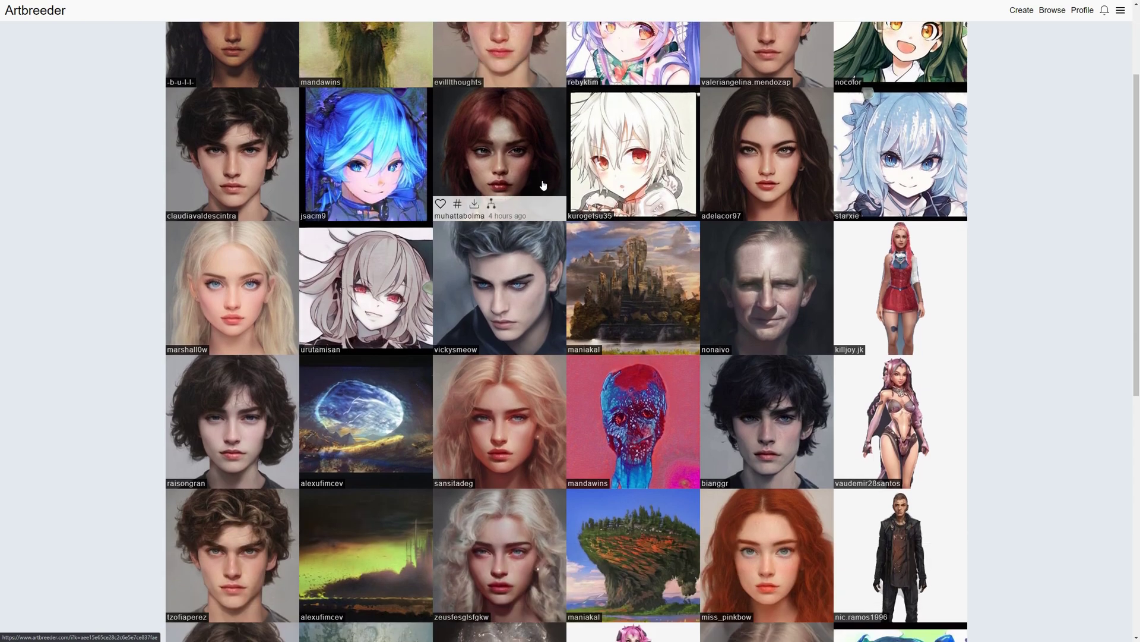
pyautogui.scroll(2, 542, 188)
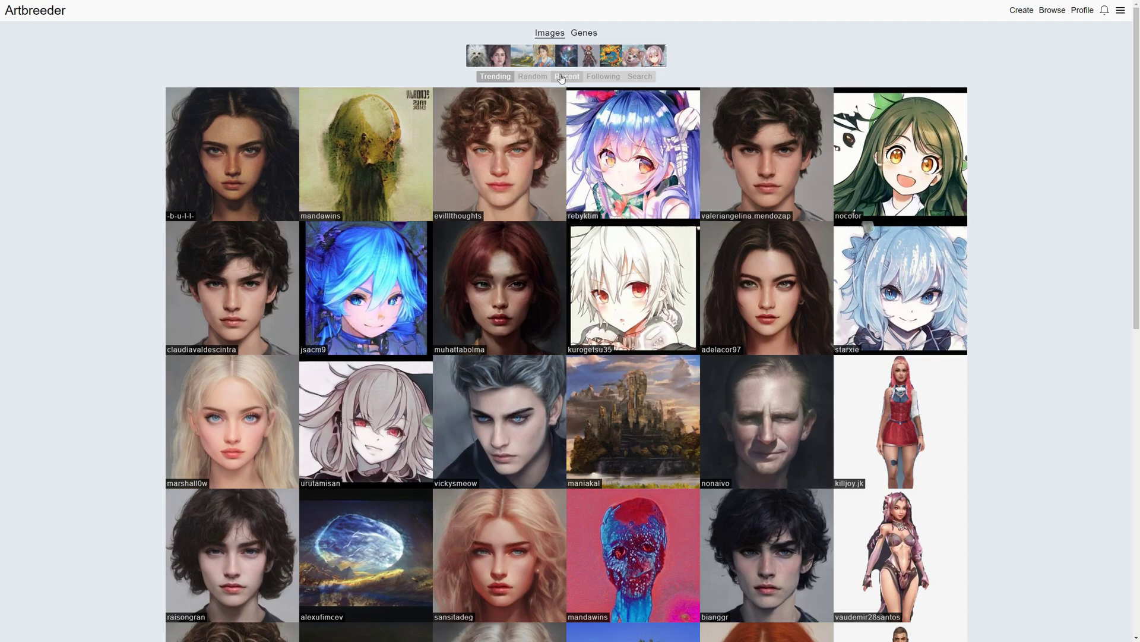
pyautogui.click(1022, 11)
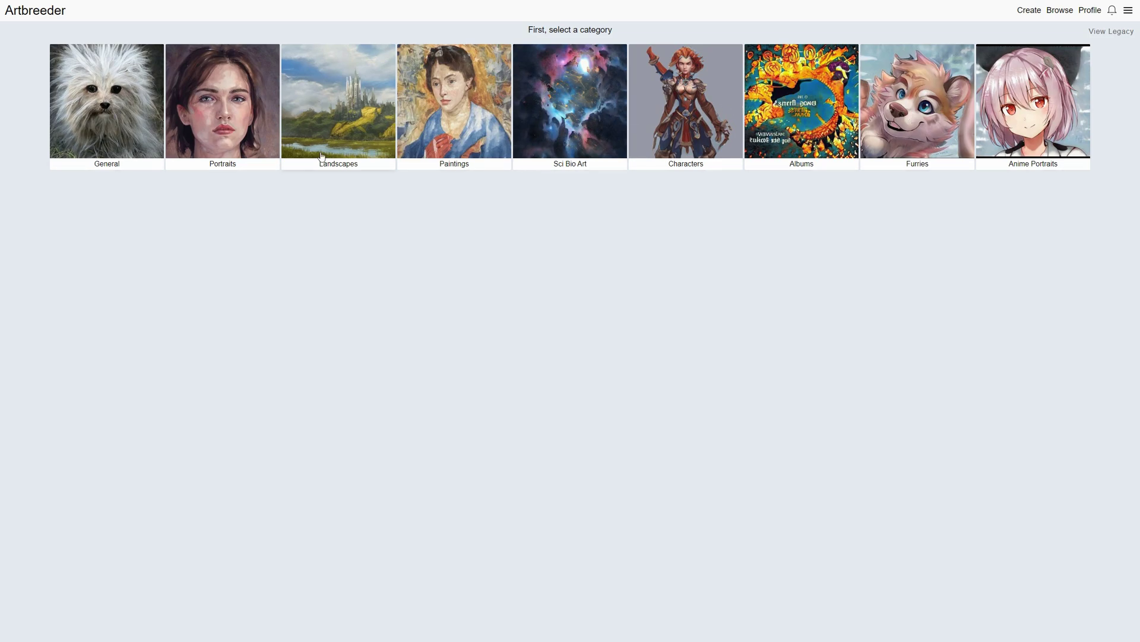
pyautogui.click(222, 167)
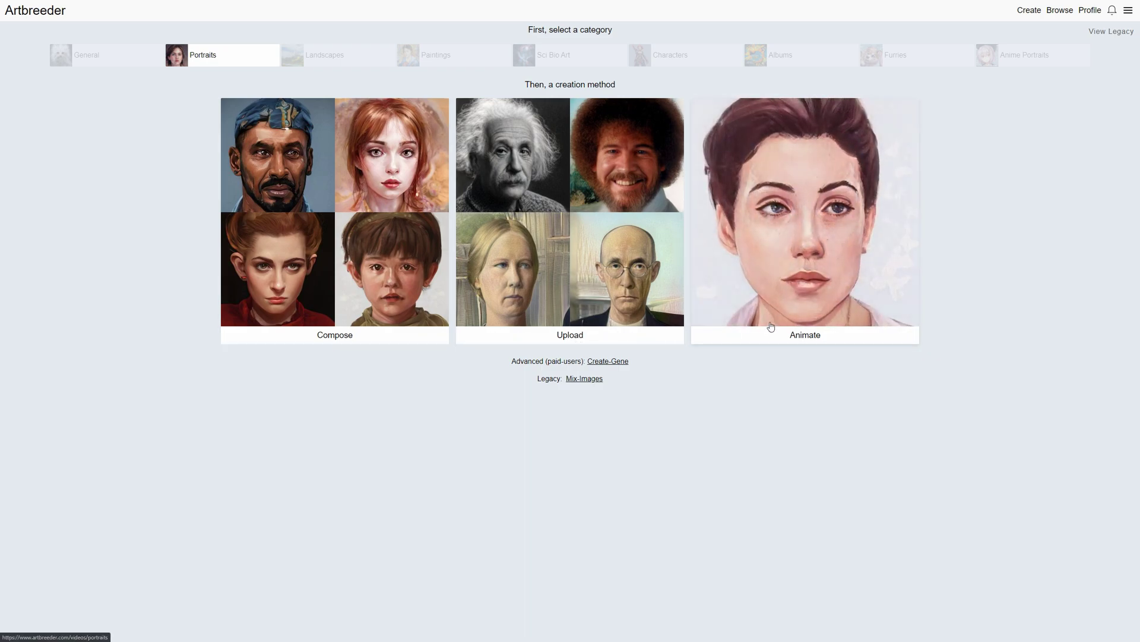
pyautogui.click(365, 338)
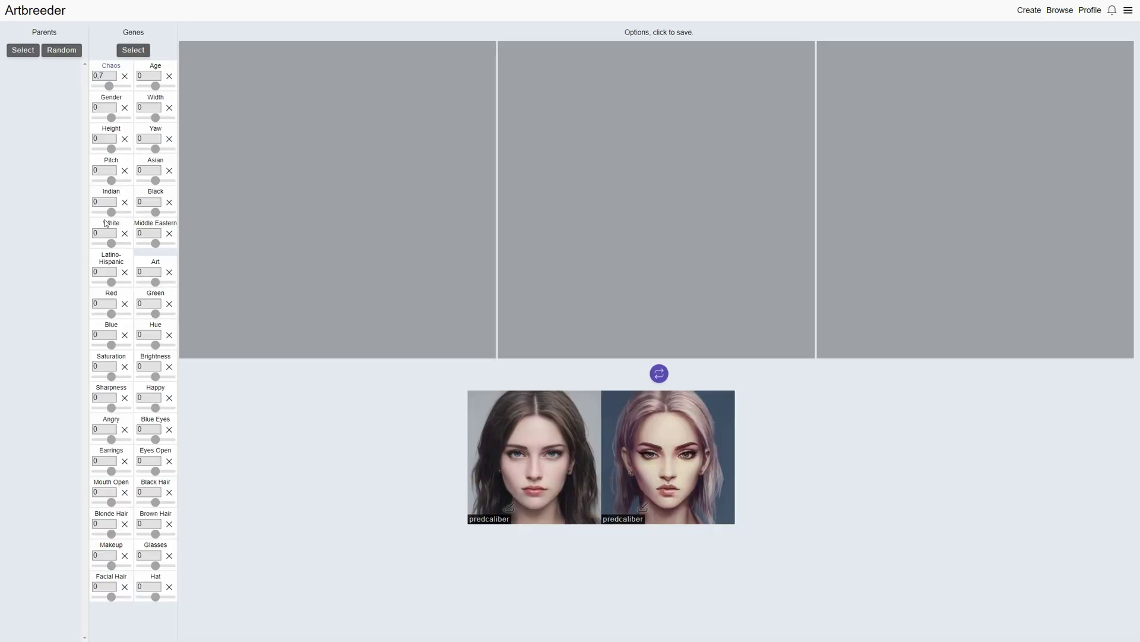
# Add five random parent portraits to the composition.
pyautogui.click(62, 51)
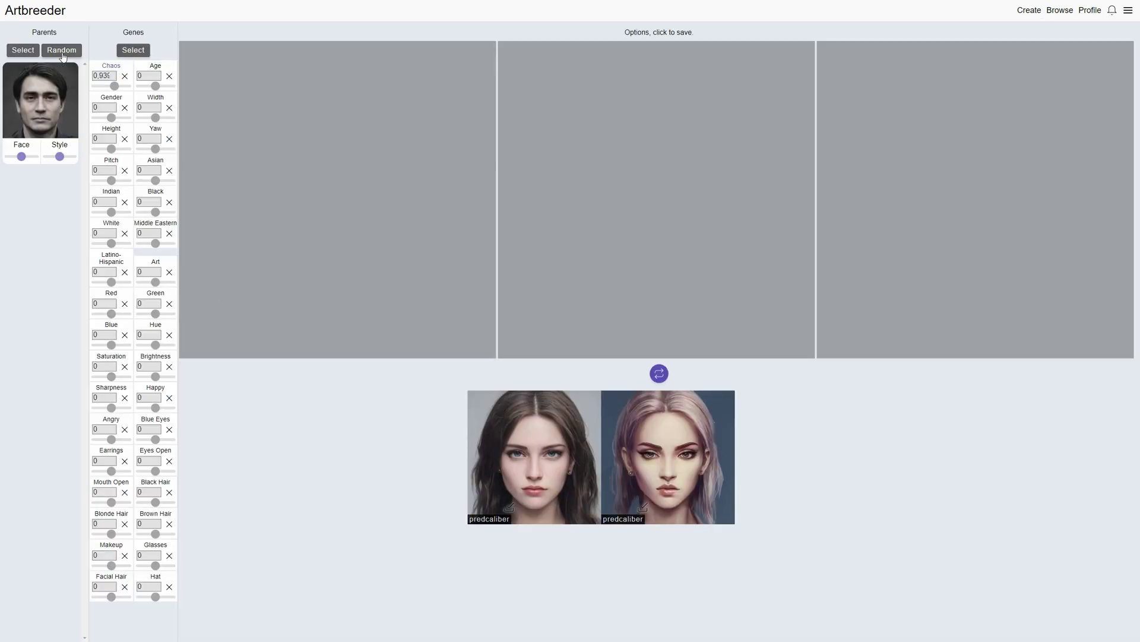
pyautogui.click(62, 52)
pyautogui.click(62, 53)
pyautogui.click(63, 52)
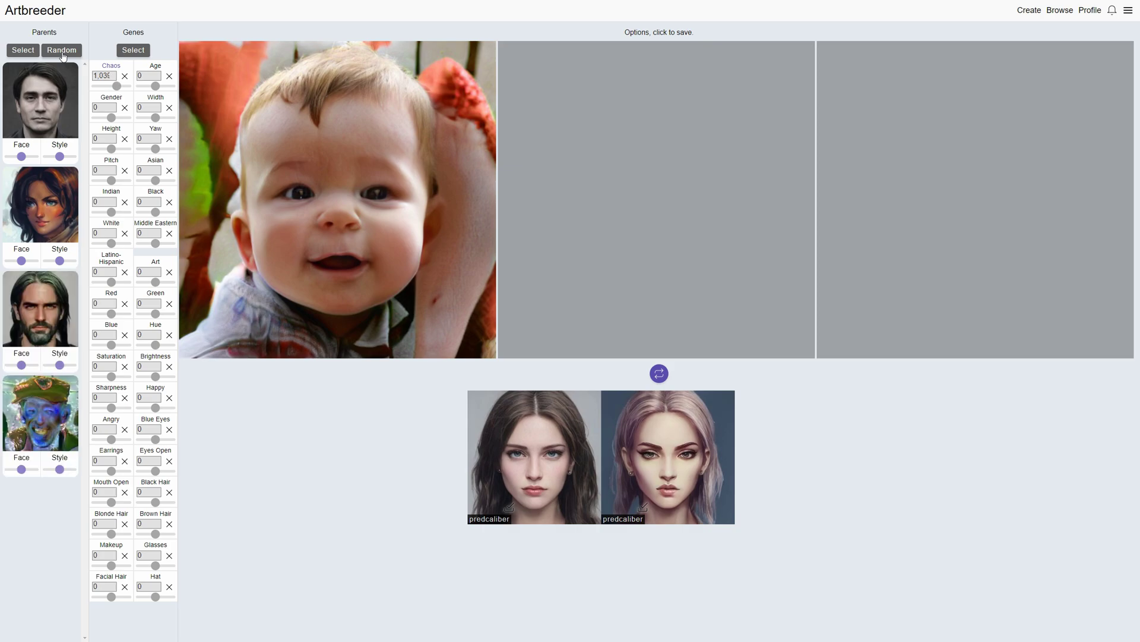
pyautogui.click(62, 53)
# Remove all parents except the dark-haired man in the first slot.
pyautogui.click(68, 178)
pyautogui.click(67, 178)
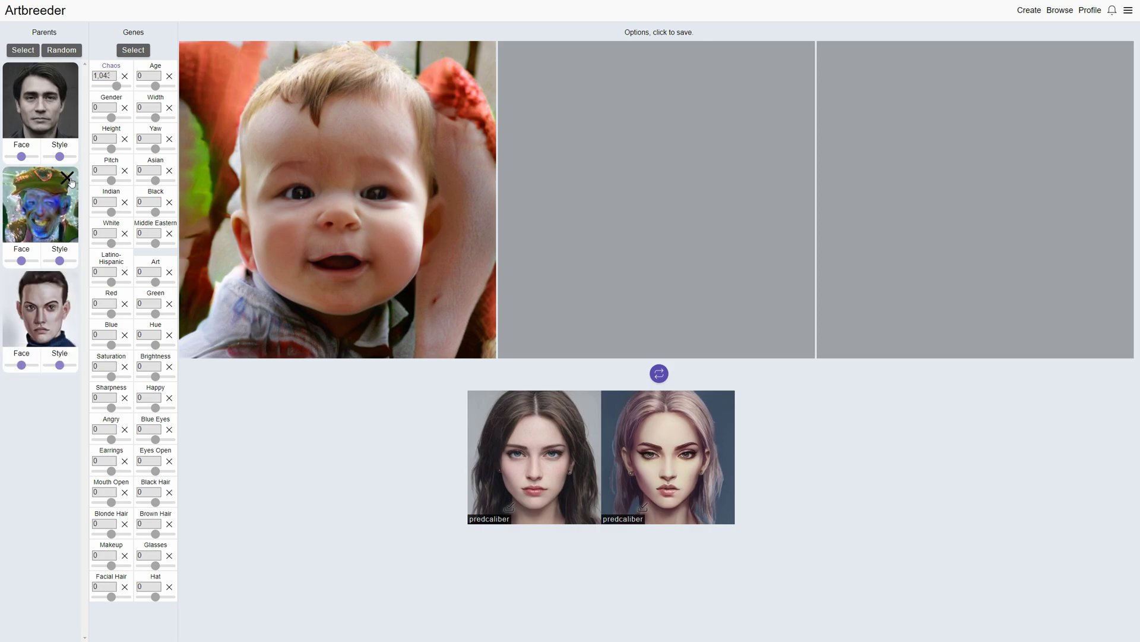
pyautogui.click(67, 178)
pyautogui.click(67, 178)
# Add two random parents, keep only the smiling dark-haired woman beside the man, and generate new portrait options.
pyautogui.click(62, 52)
pyautogui.click(62, 53)
pyautogui.click(67, 282)
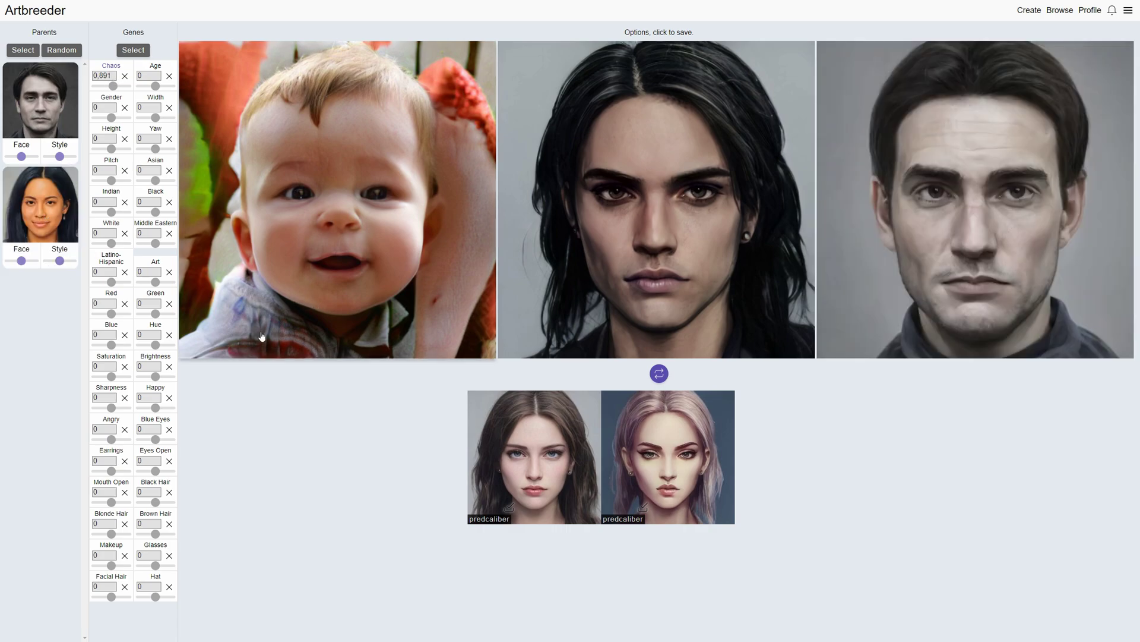
pyautogui.click(659, 374)
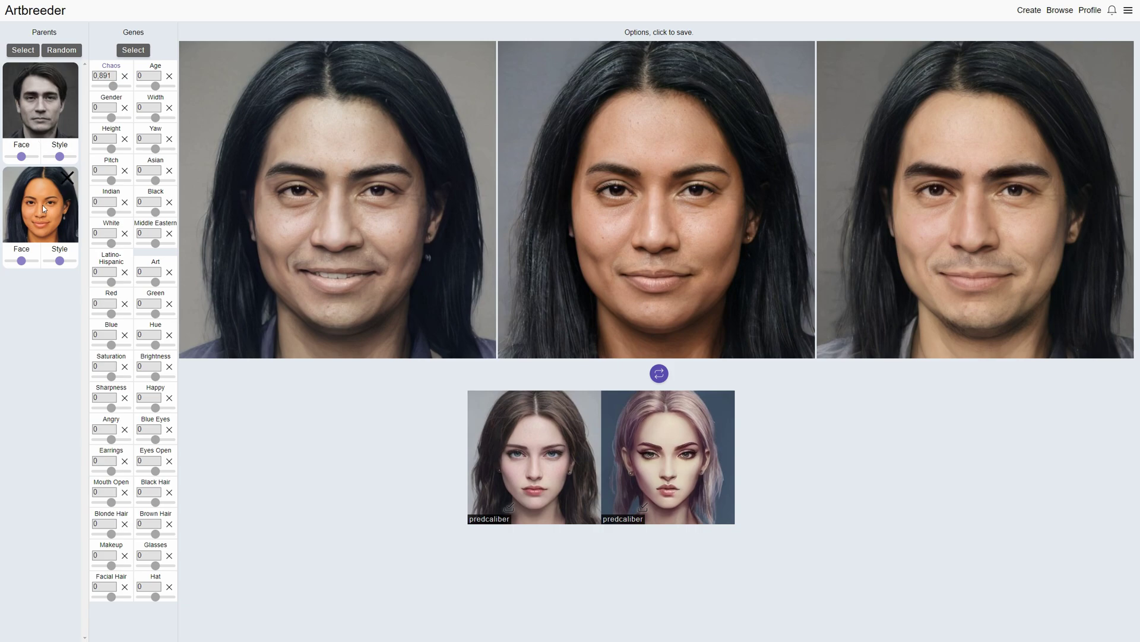
# Add two random parents, remove both male parents, and generate new options from the two remaining women.
pyautogui.click(61, 50)
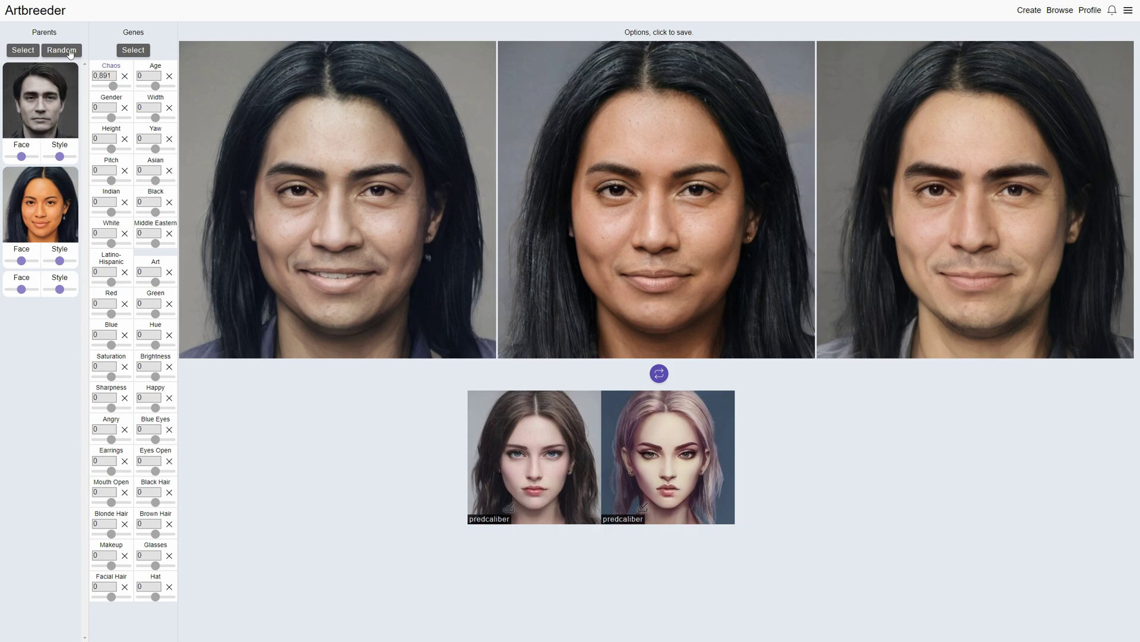
pyautogui.click(69, 53)
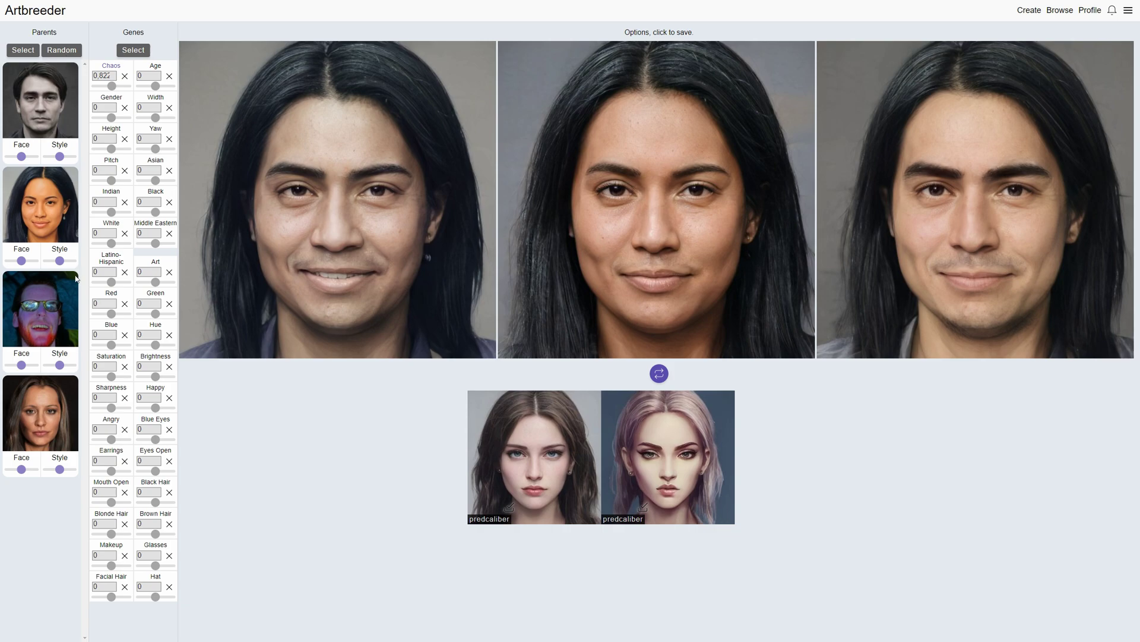
pyautogui.click(67, 283)
pyautogui.click(64, 74)
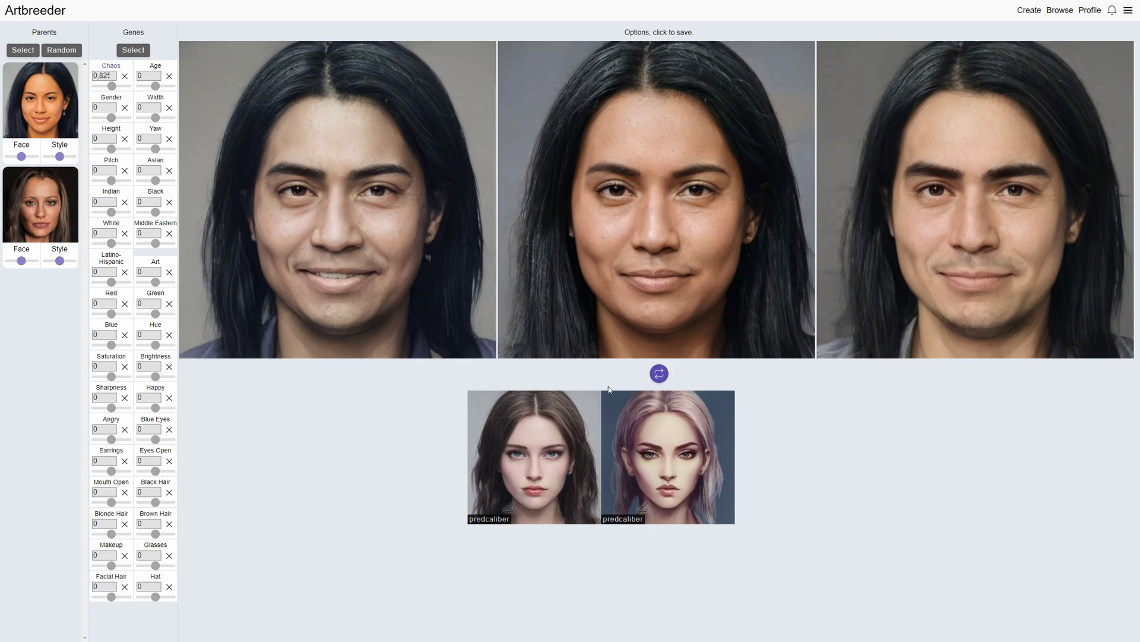
pyautogui.click(660, 373)
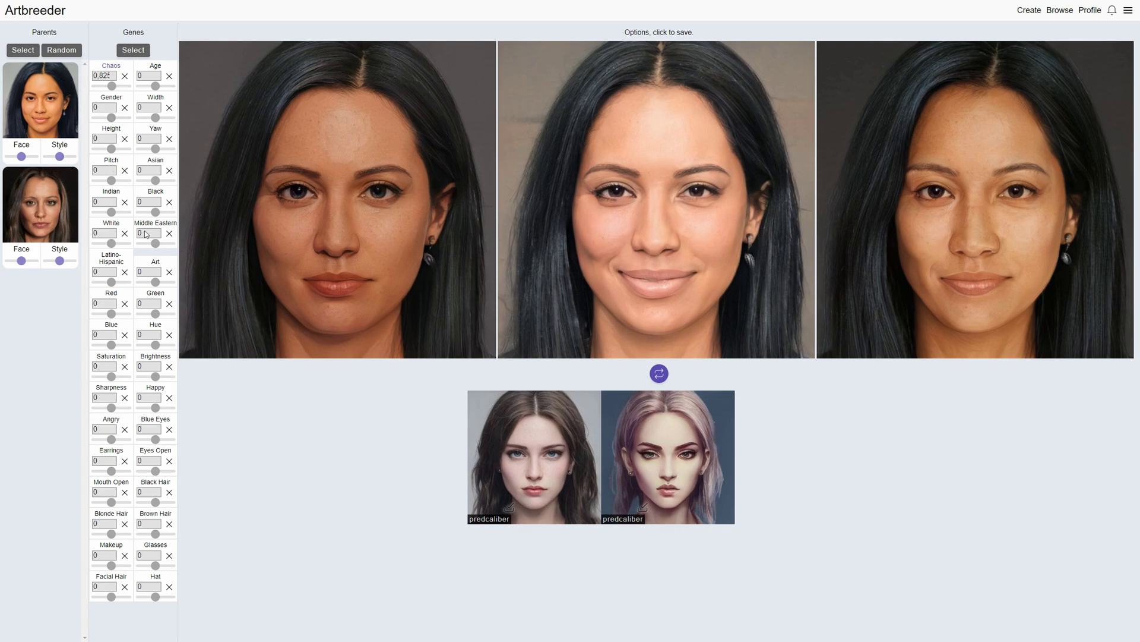
# Add two random parents, keep only the brown-haired and curly blonde women, and generate new portrait options.
pyautogui.click(63, 51)
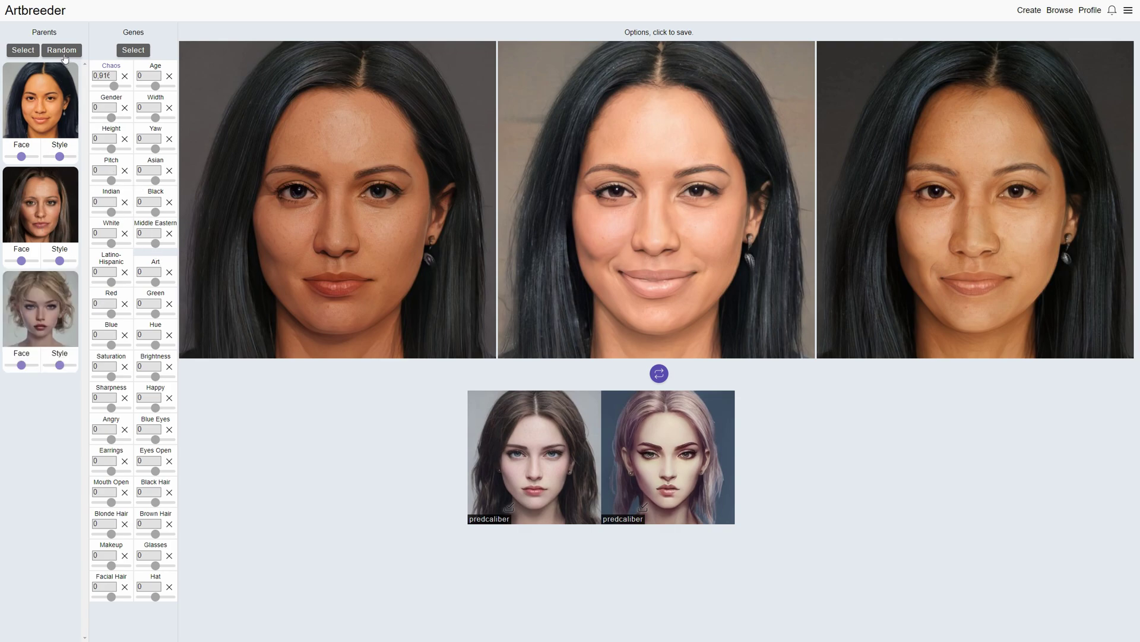
pyautogui.click(64, 57)
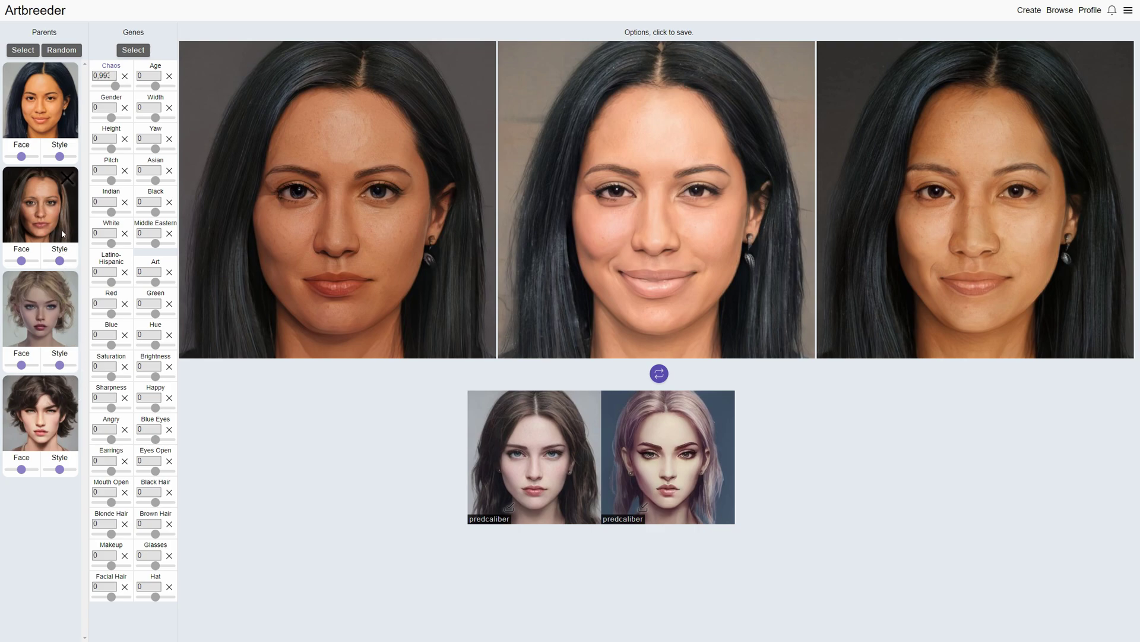
pyautogui.click(68, 73)
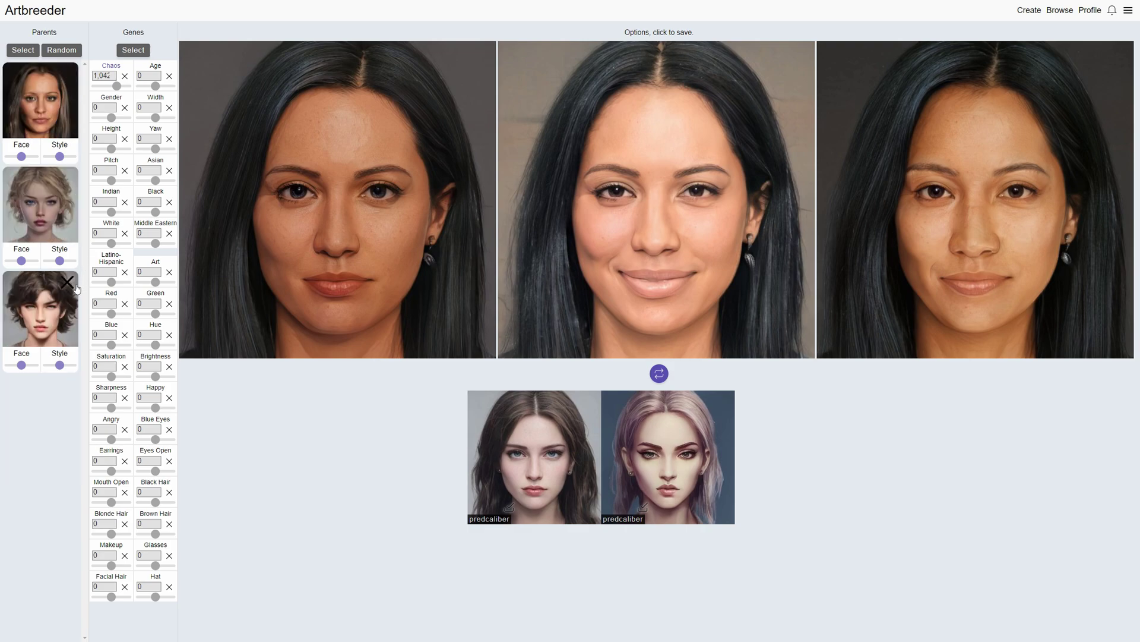
pyautogui.click(67, 282)
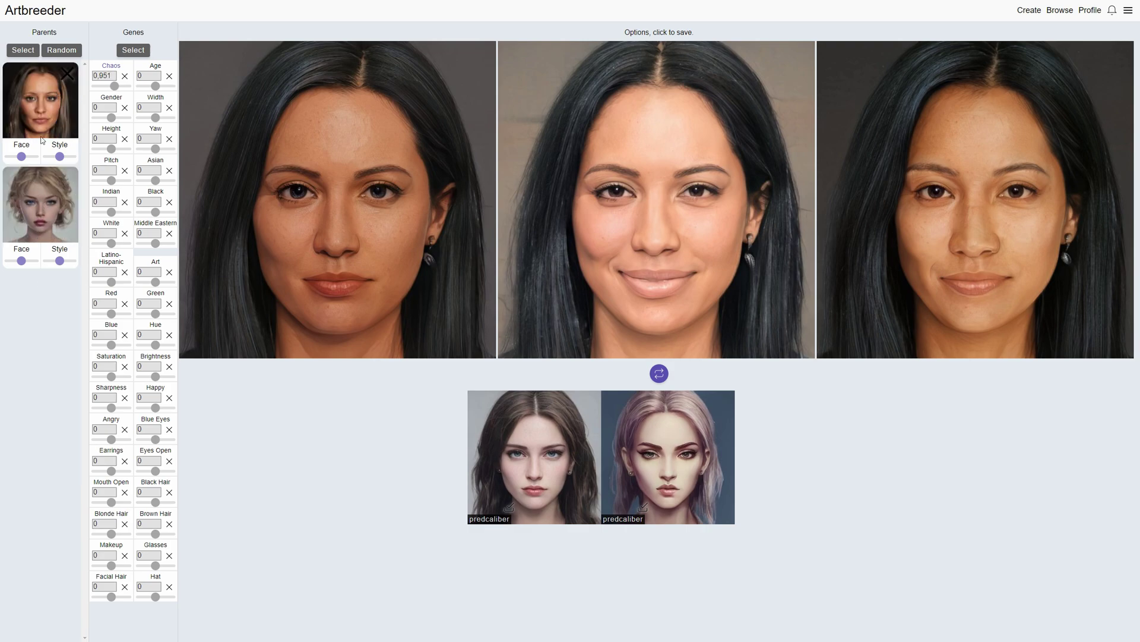
pyautogui.click(659, 373)
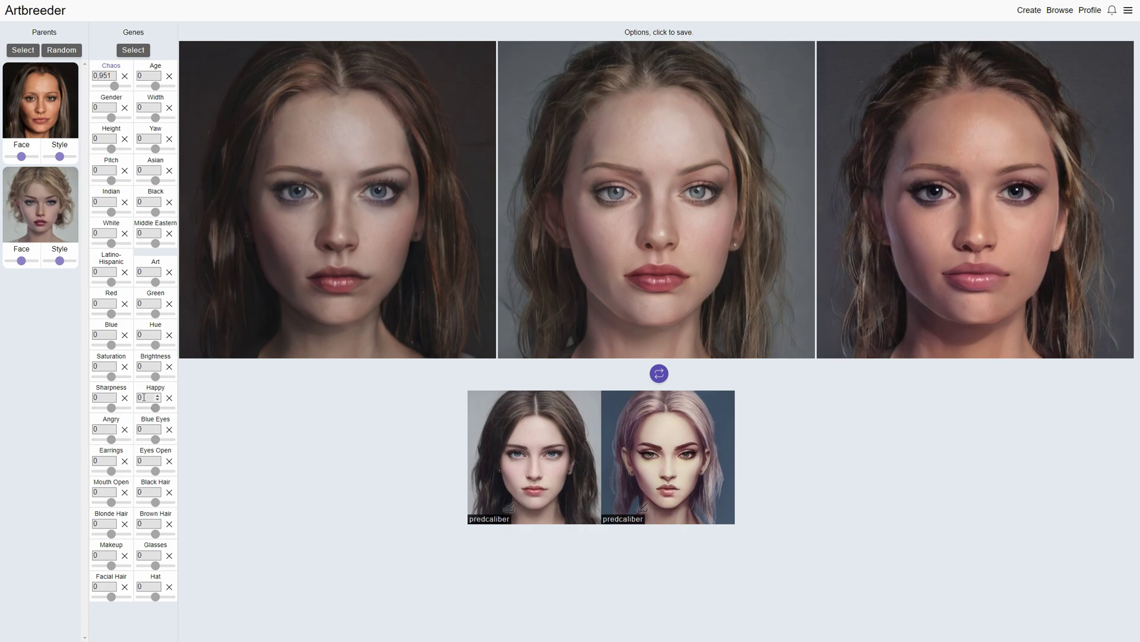
# Generate portrait options with the Happy gene at about 0.96, and again with it lowered to about 0.33.
pyautogui.moveTo(155, 407); pyautogui.dragTo(165, 410)
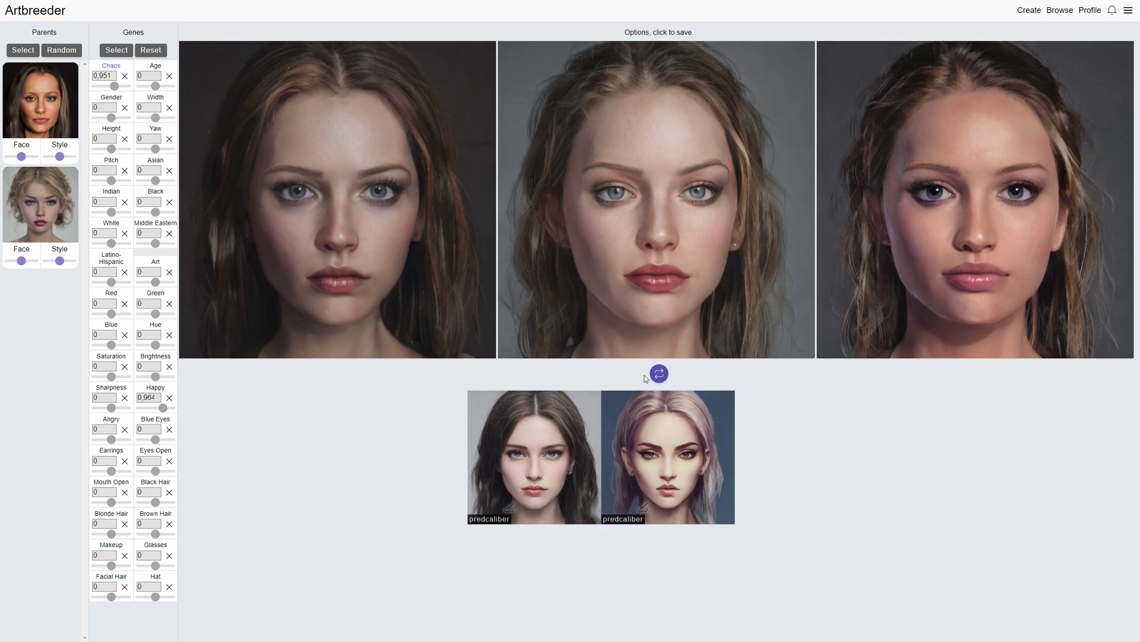
pyautogui.click(658, 374)
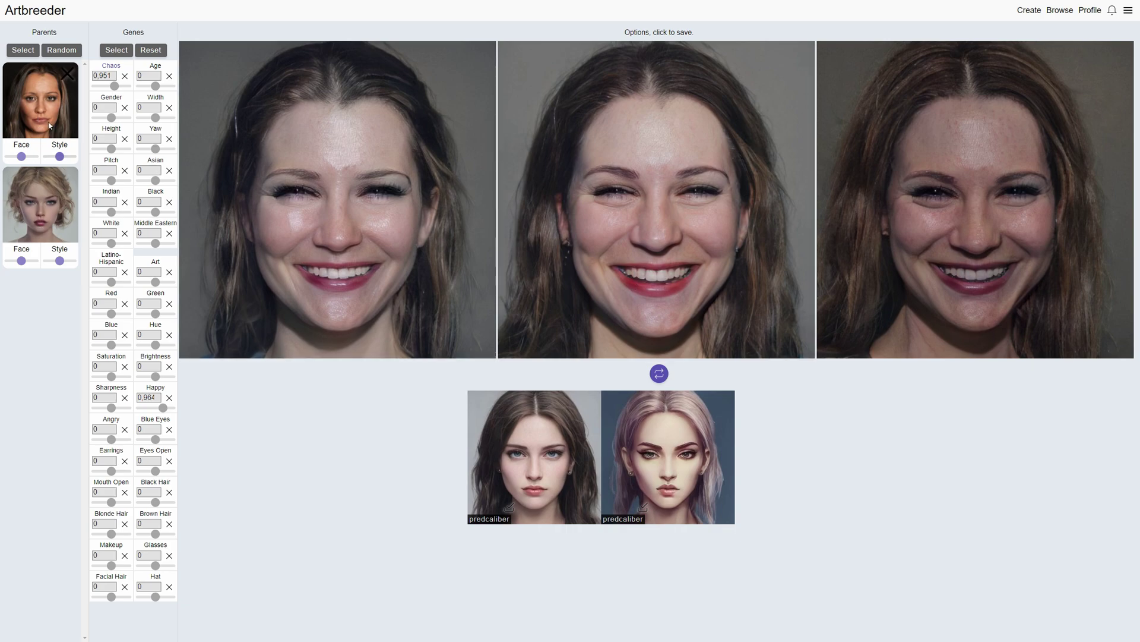
pyautogui.moveTo(162, 408); pyautogui.dragTo(161, 412)
pyautogui.click(658, 374)
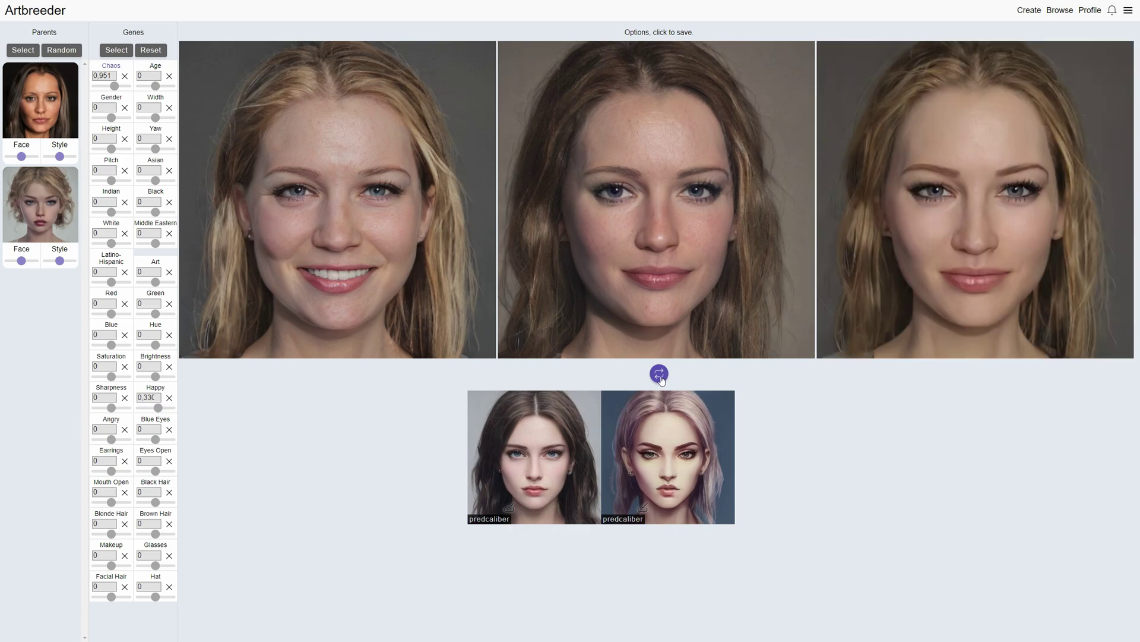
pyautogui.click(660, 376)
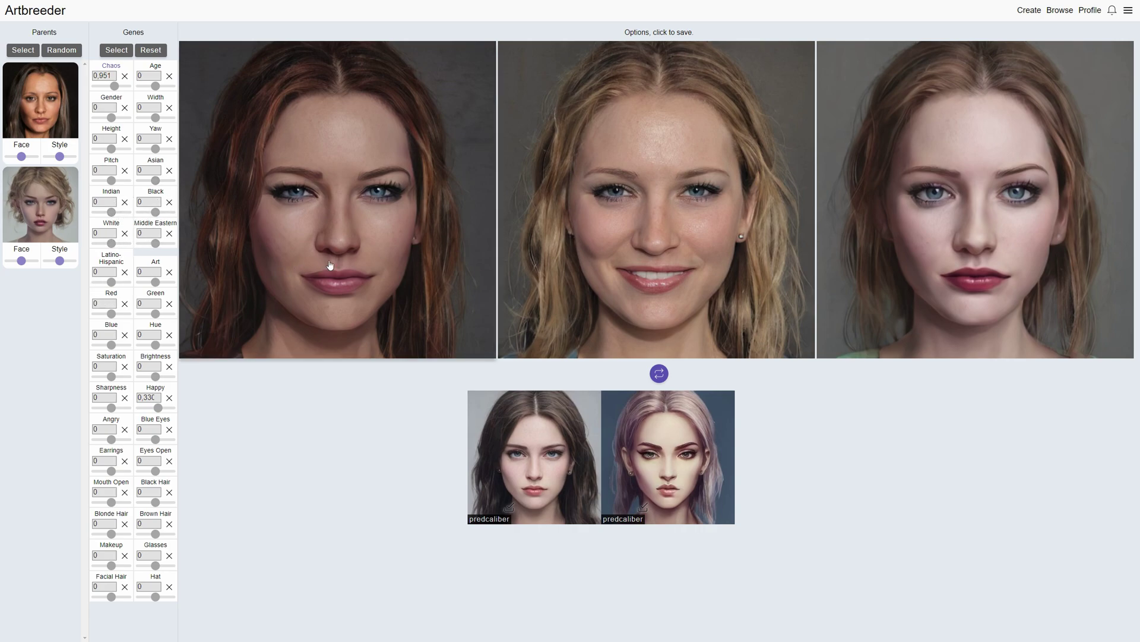
# Raise the Asian gene to about 0.62 and generate new portrait options.
pyautogui.click(158, 180)
pyautogui.moveTo(159, 185); pyautogui.dragTo(163, 186)
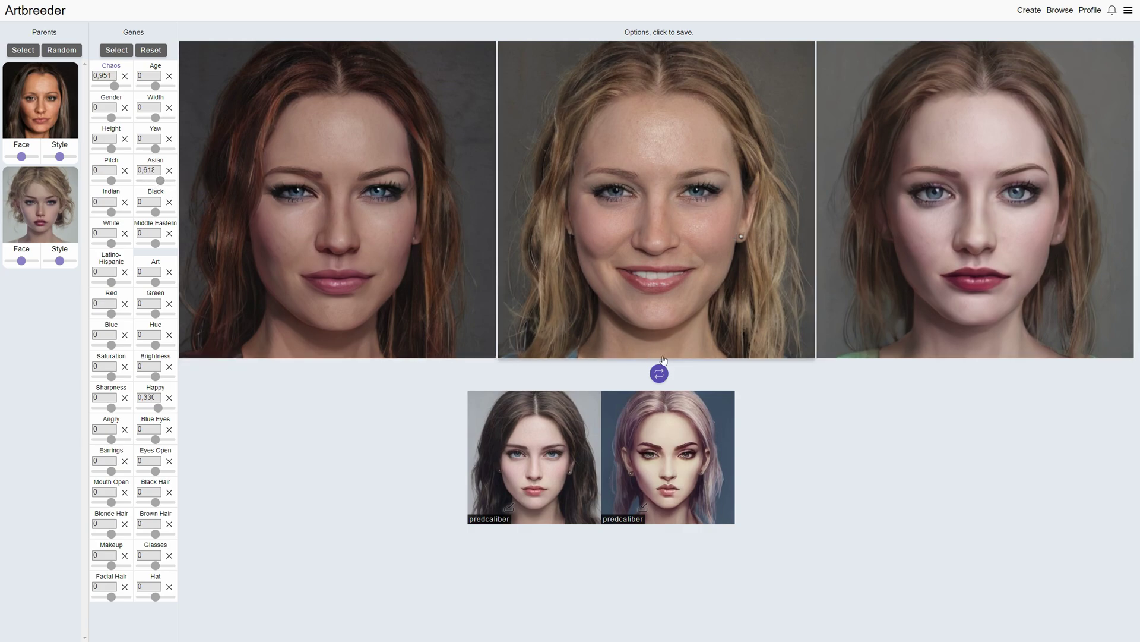
pyautogui.click(660, 373)
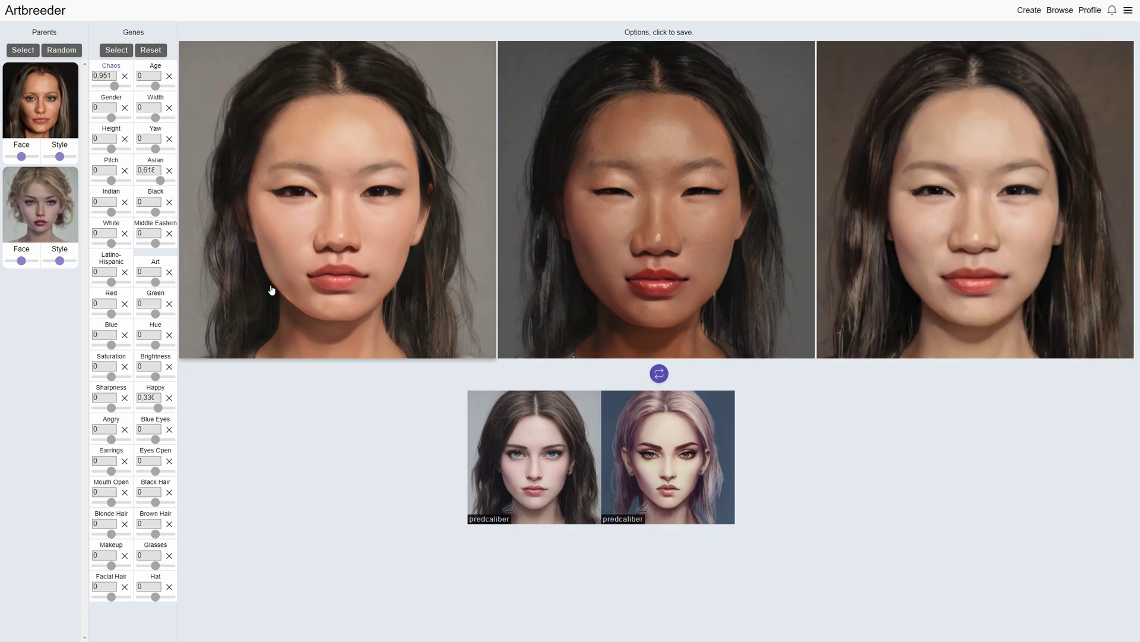
# Lower the Asian gene to about 0.33 and regenerate the portrait options.
pyautogui.moveTo(164, 182); pyautogui.dragTo(159, 183)
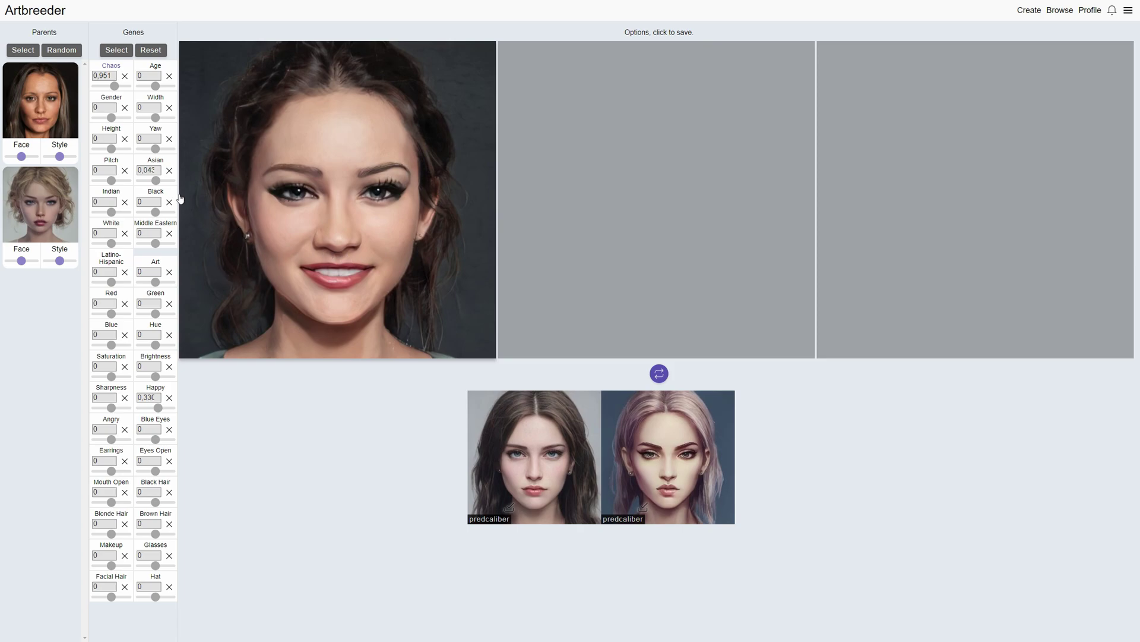
pyautogui.click(158, 180)
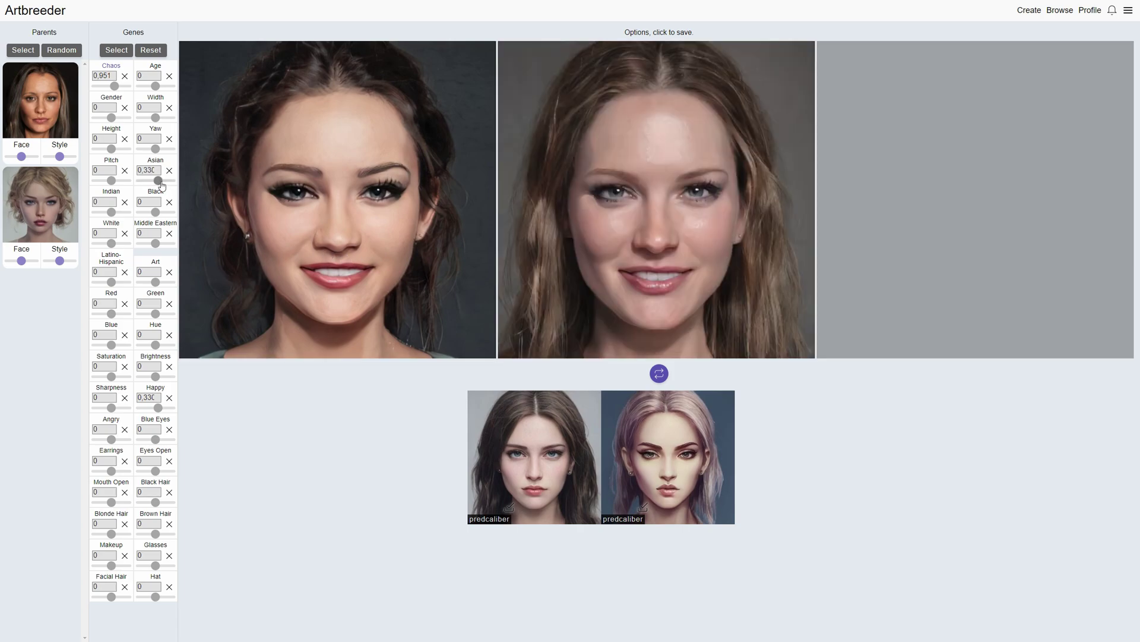
pyautogui.moveTo(668, 410)
pyautogui.click(659, 373)
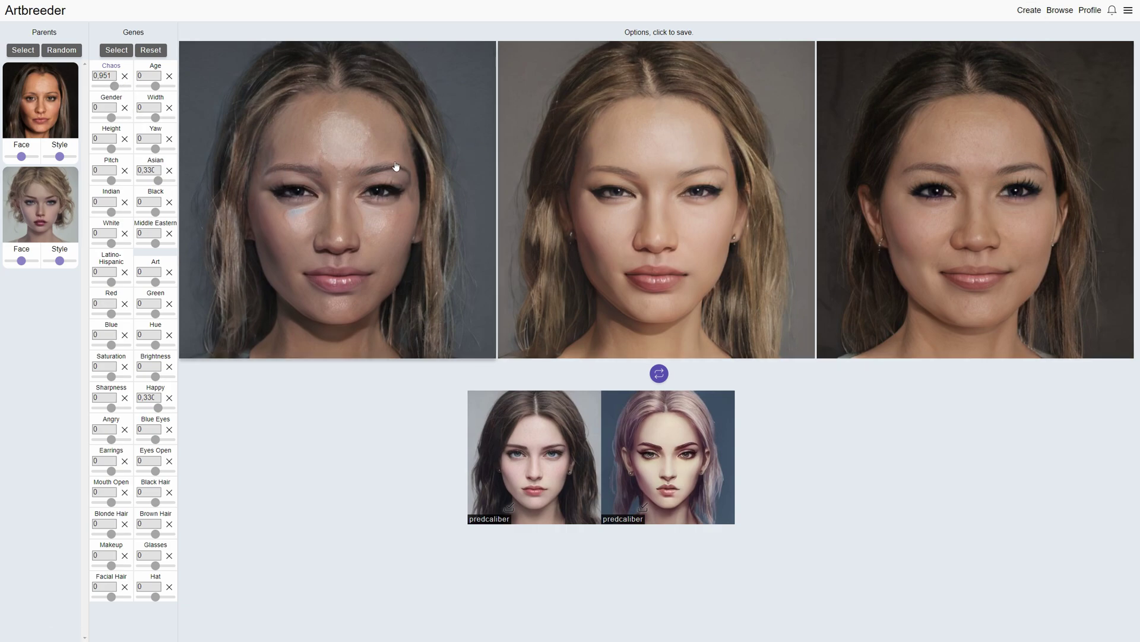
# Add three random parents to the two women and generate portrait options from all five.
pyautogui.click(63, 52)
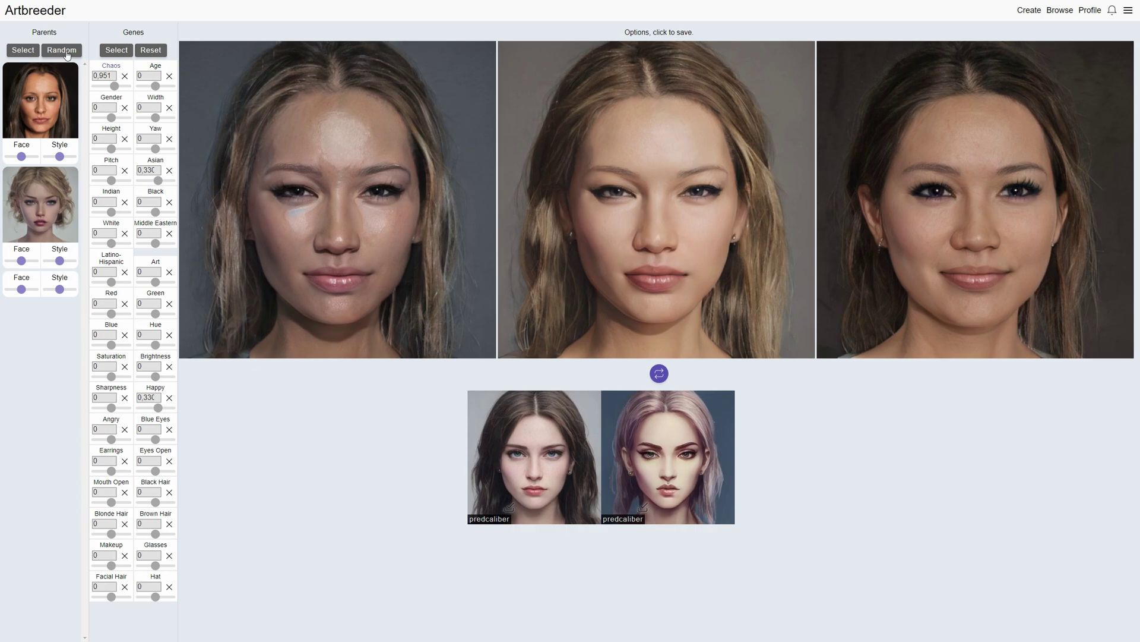
pyautogui.click(67, 54)
pyautogui.click(68, 55)
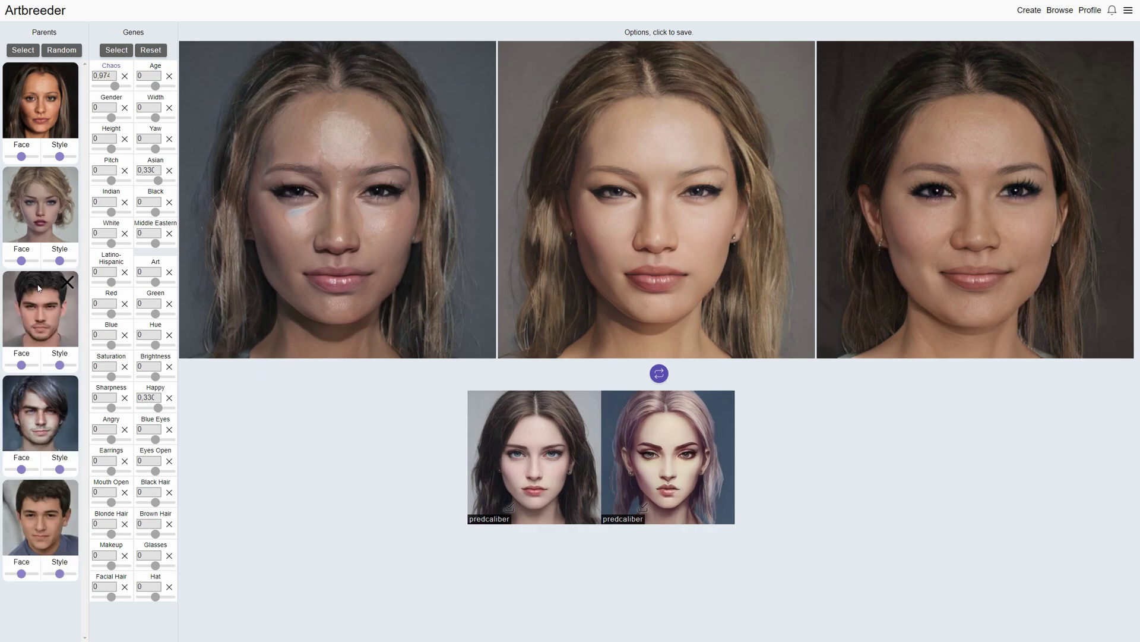
pyautogui.click(659, 373)
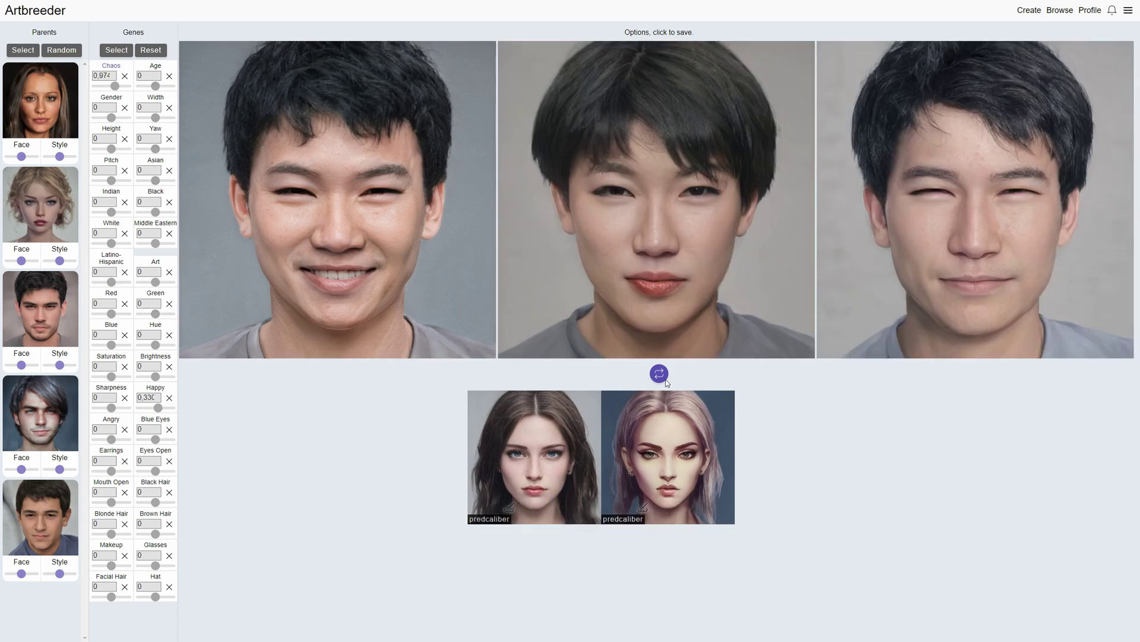
# Reset the Asian gene to 0 and generate new options from the five parents.
pyautogui.click(170, 171)
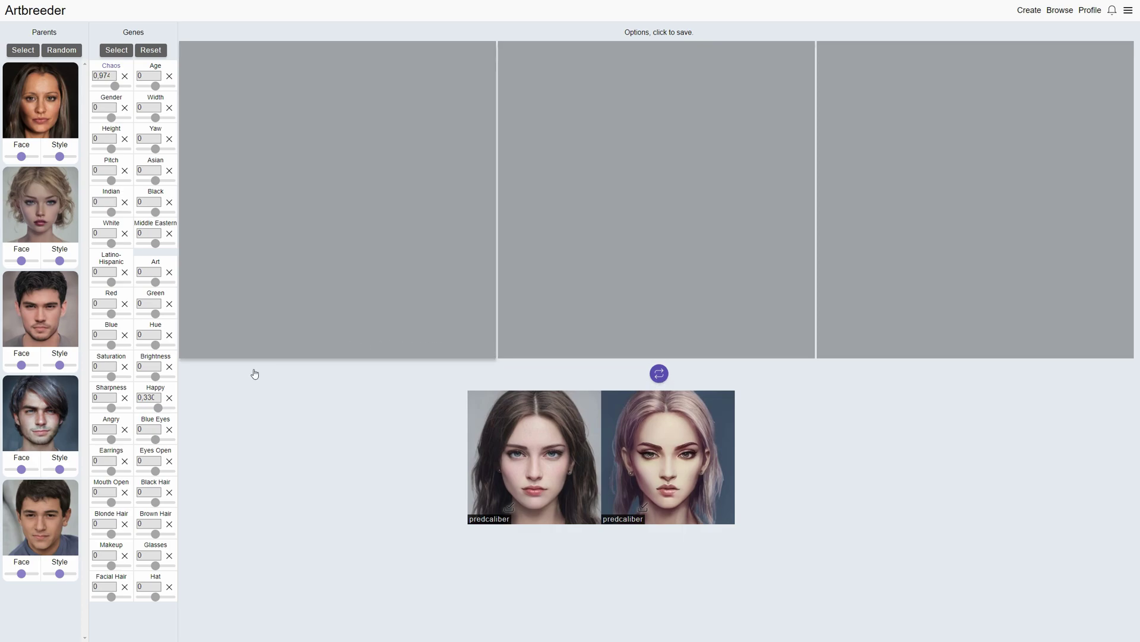
pyautogui.moveTo(33, 131)
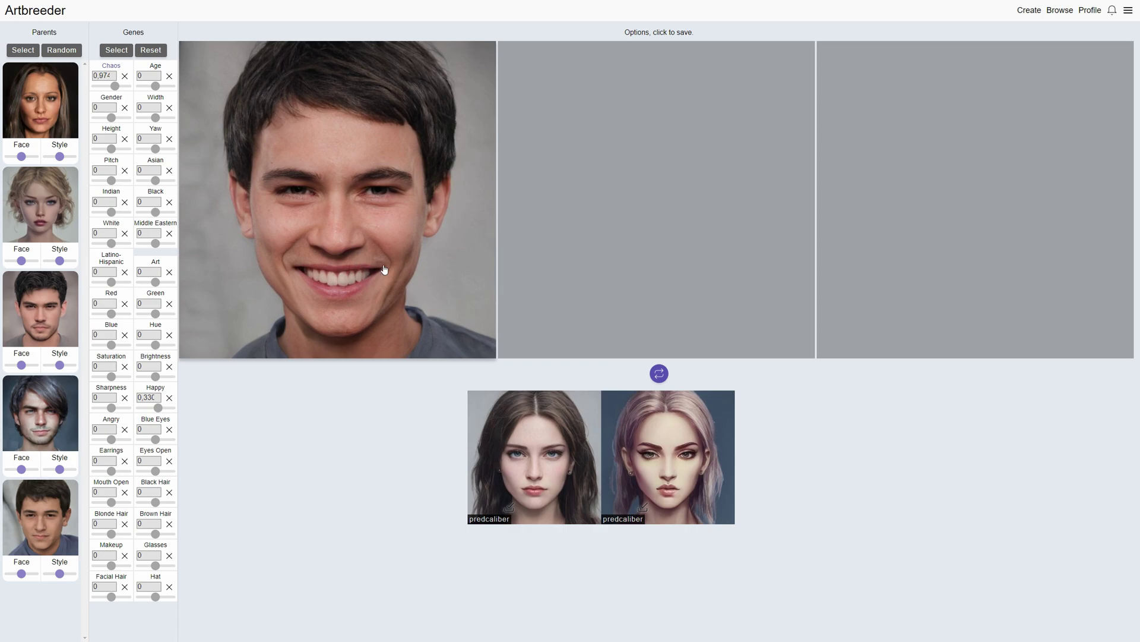
pyautogui.moveTo(29, 307)
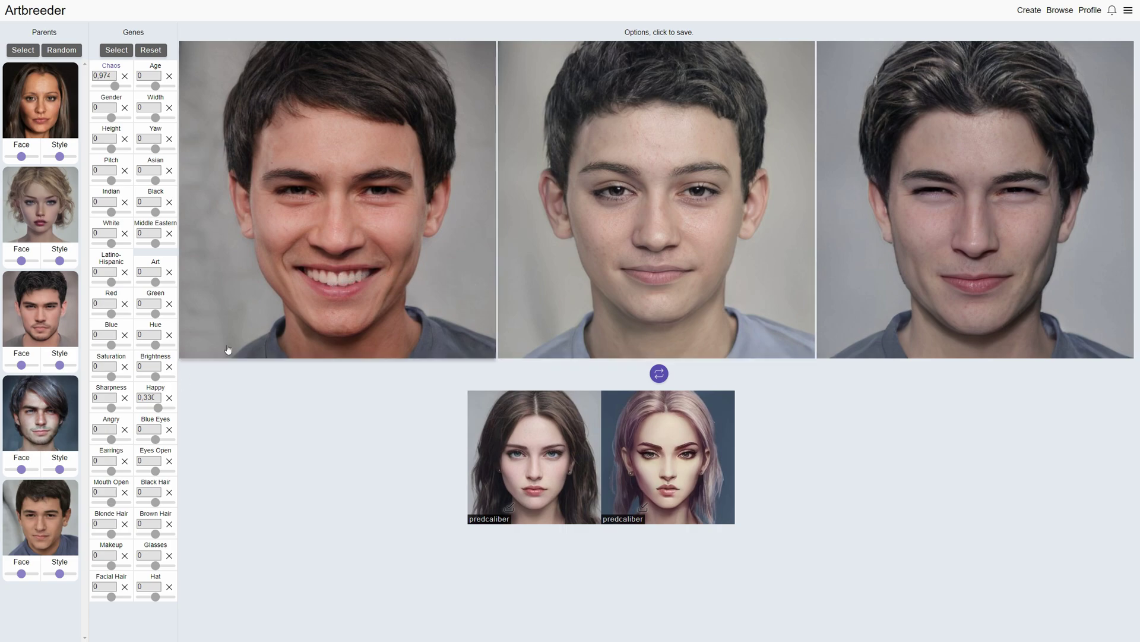
# Reset the Happy gene to 0 for the five-parent portraits.
pyautogui.click(168, 397)
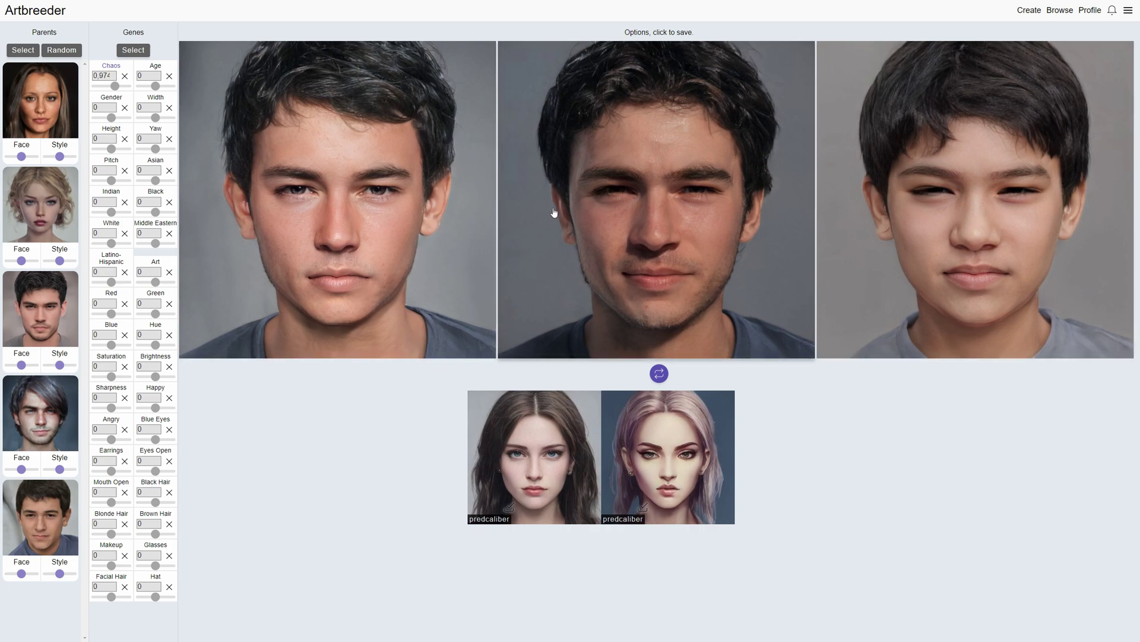
# Start a new Landscapes image with the Compose method and add random parents.
pyautogui.click(1033, 24)
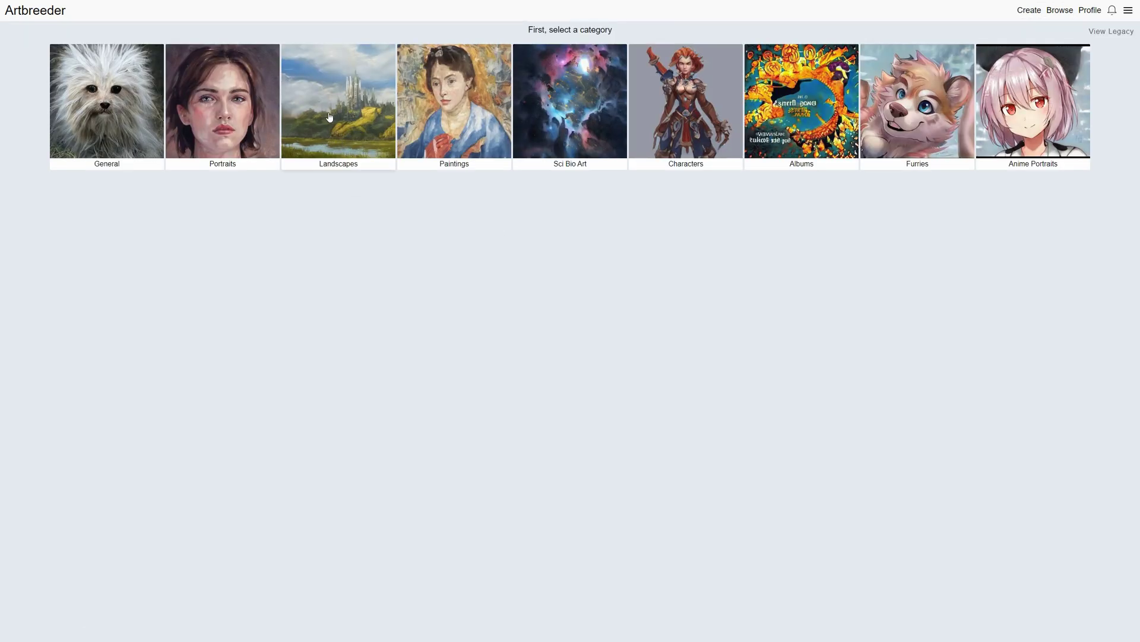
pyautogui.click(332, 119)
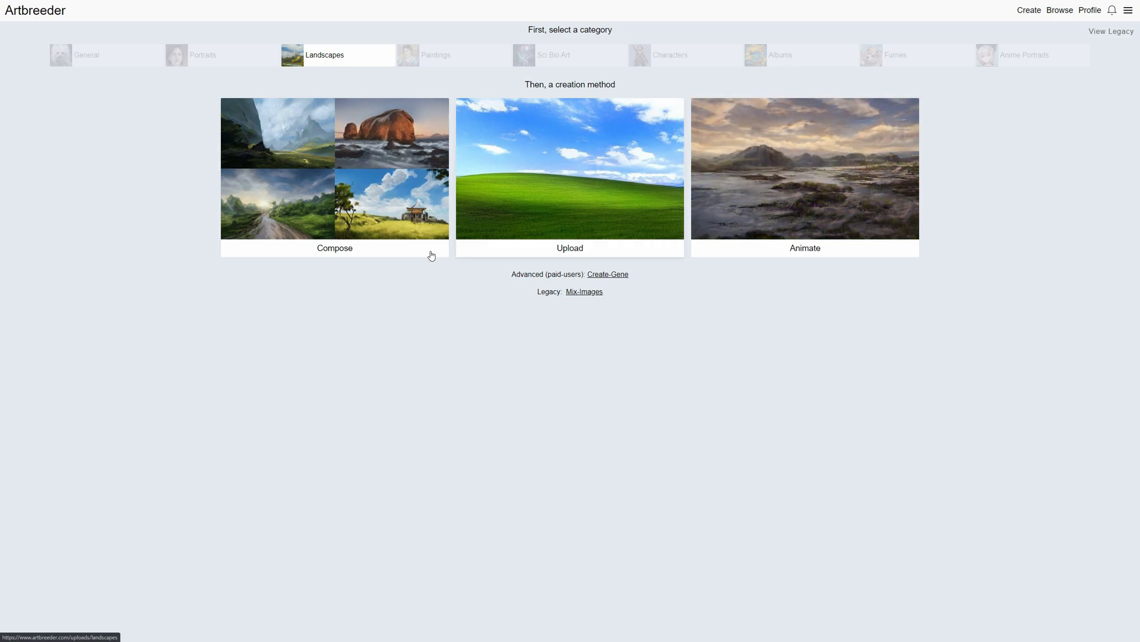
pyautogui.click(326, 248)
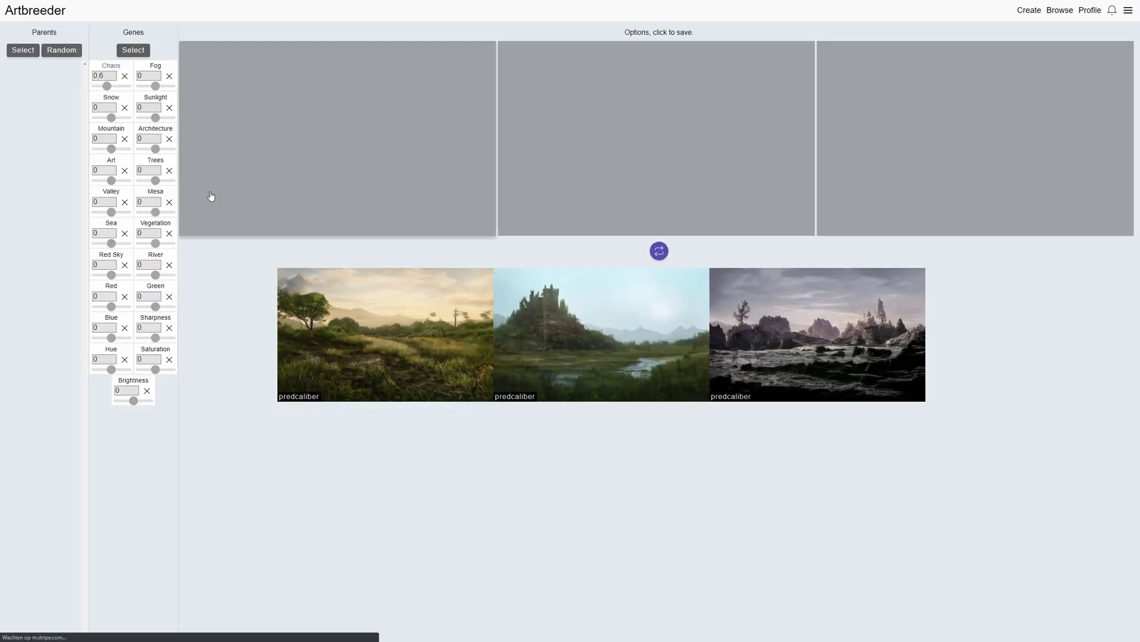
pyautogui.click(68, 52)
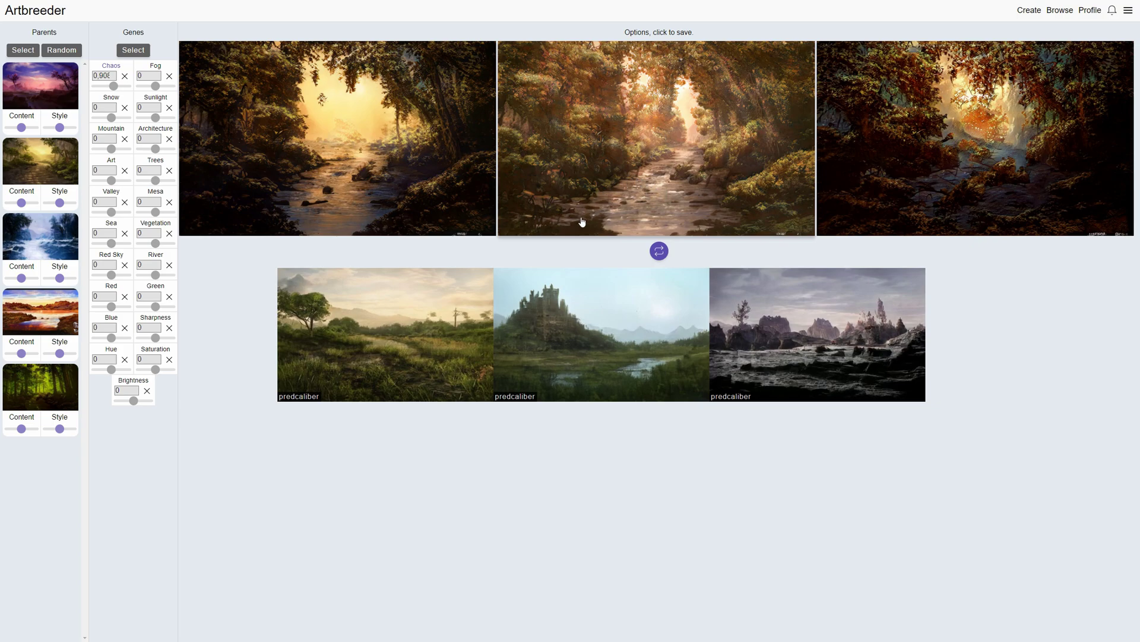
# Remove all five random parents from the landscape composition.
pyautogui.click(71, 73)
pyautogui.click(72, 73)
pyautogui.click(71, 73)
pyautogui.click(71, 73)
pyautogui.click(72, 73)
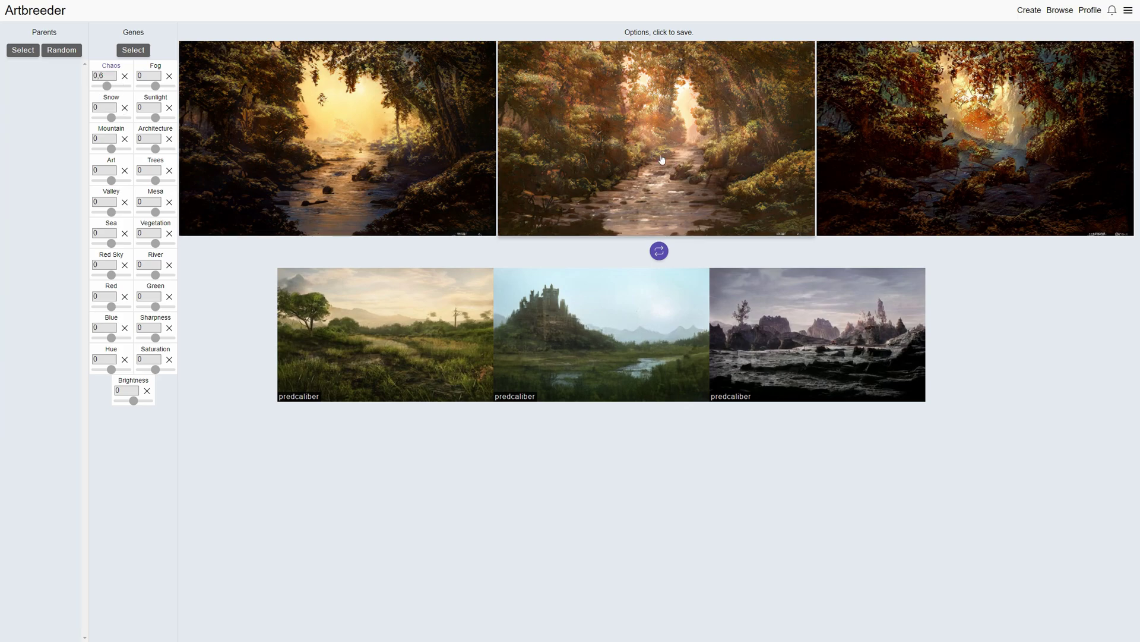
# Search the image library for "forest" and add the green woodland clearing with tall trees as a parent.
pyautogui.click(31, 53)
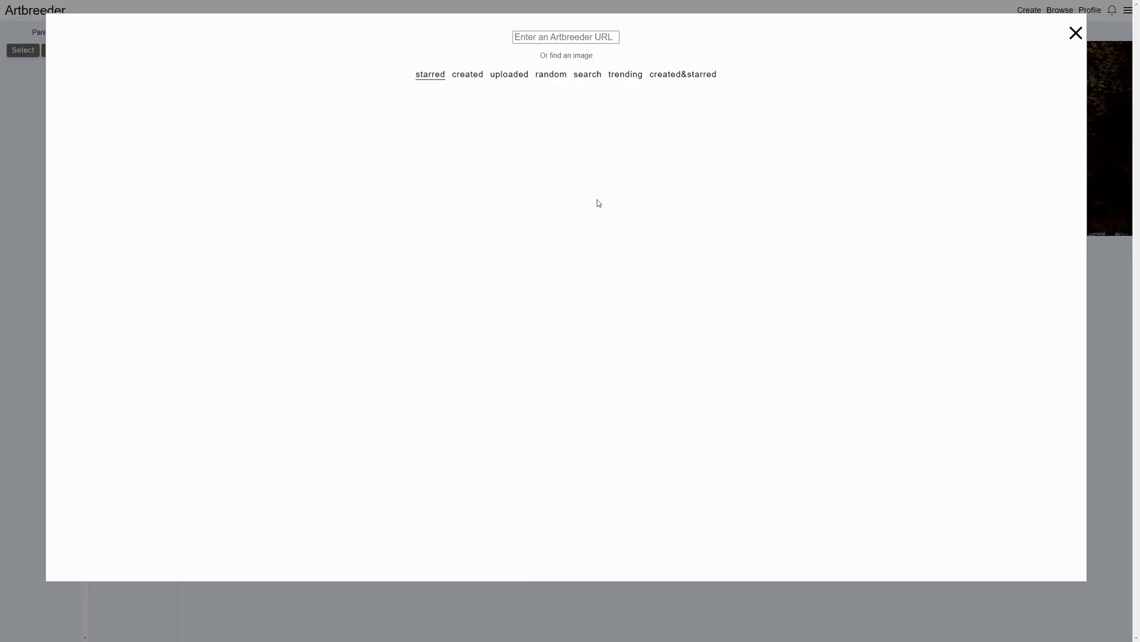
pyautogui.click(587, 74)
pyautogui.click(485, 91)
pyautogui.write('forest')
pyautogui.scroll(-2, 581, 374)
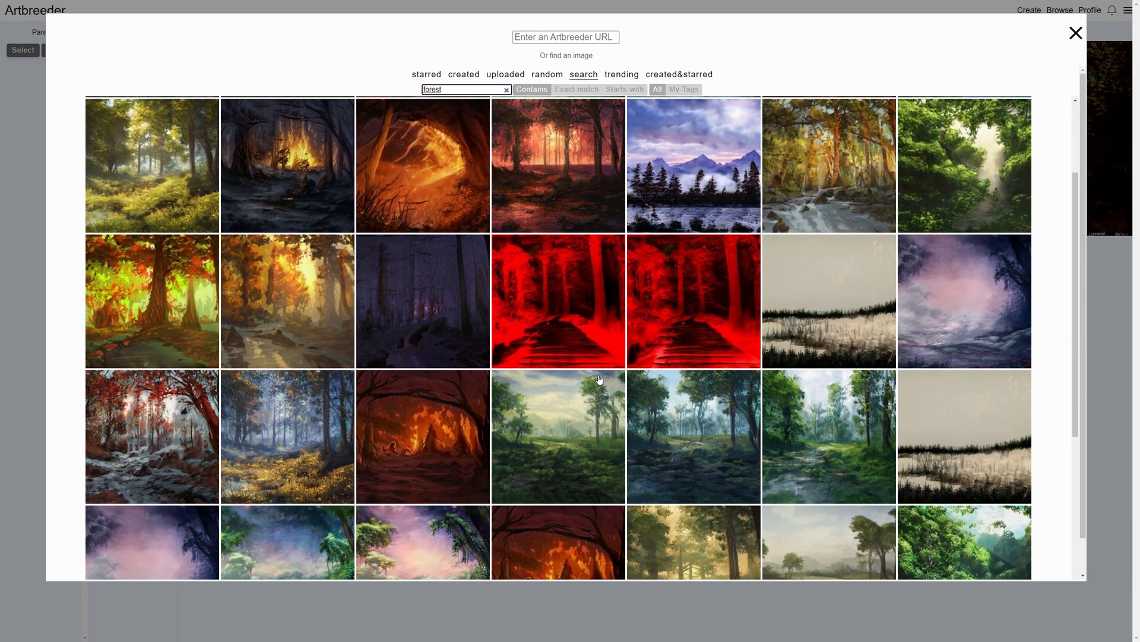
pyautogui.scroll(-2, 580, 374)
pyautogui.scroll(-2, 814, 338)
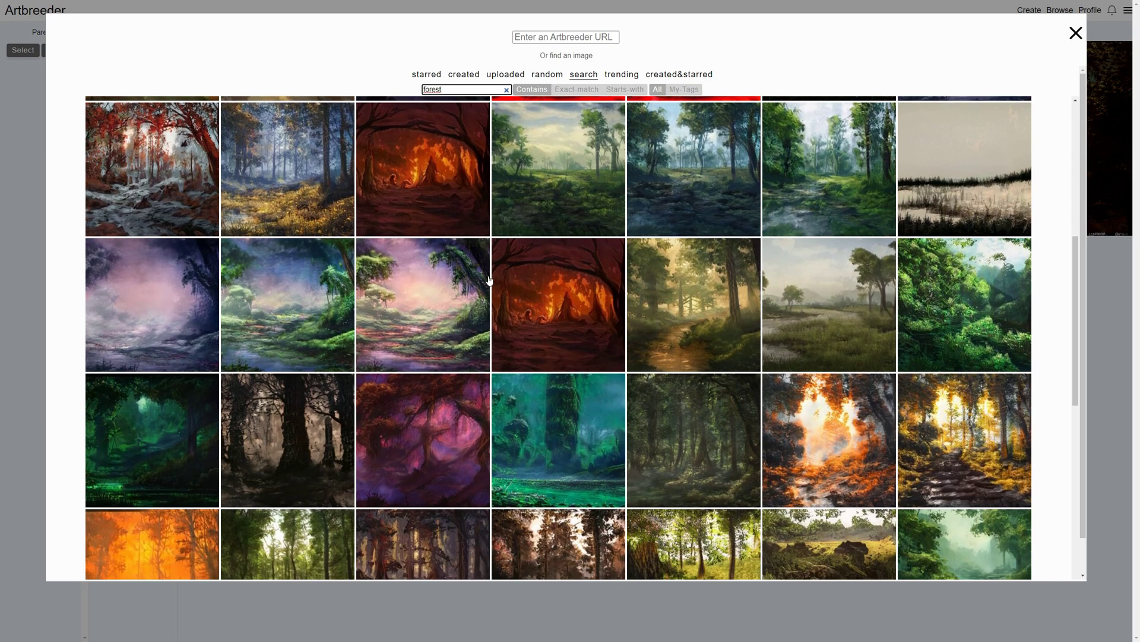
pyautogui.scroll(-2, 678, 339)
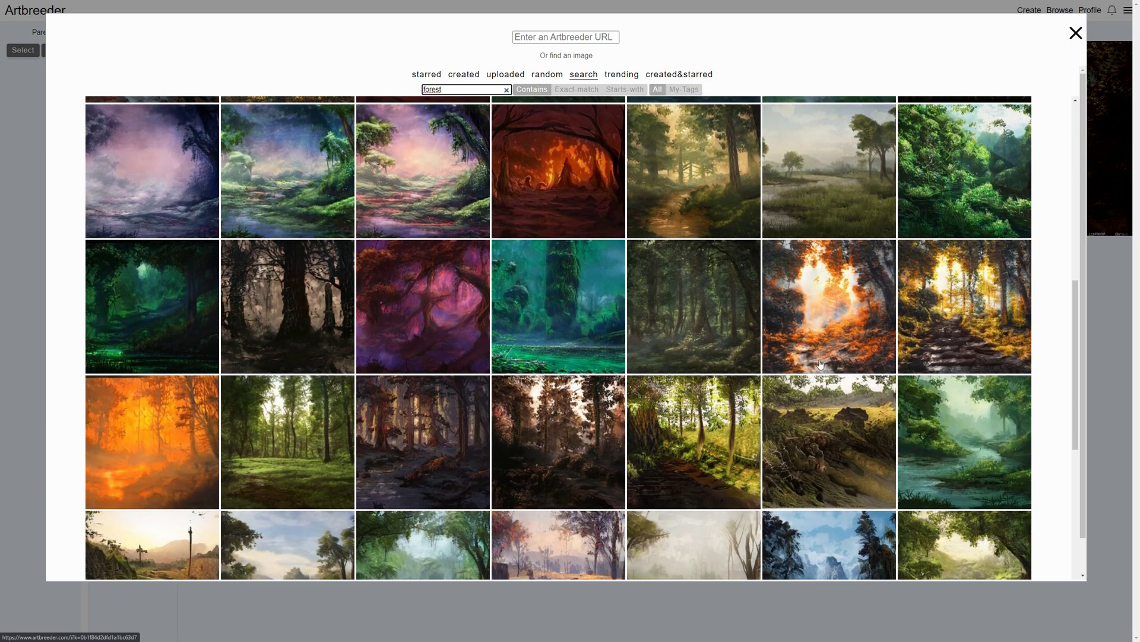
pyautogui.scroll(-3, 434, 366)
pyautogui.click(297, 230)
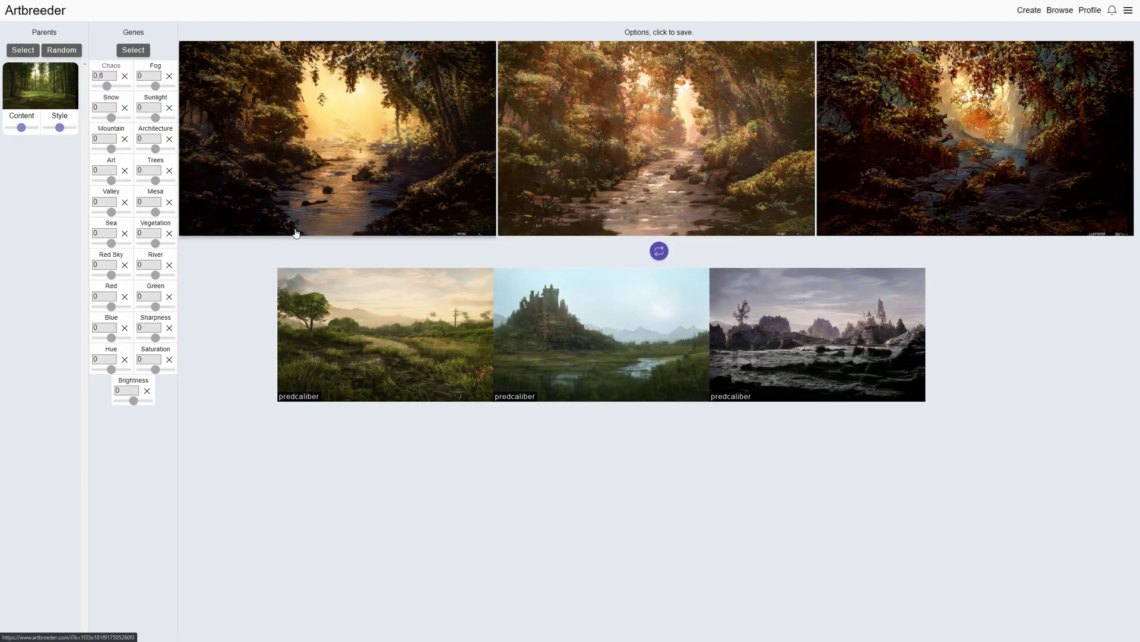
# Add the bright green meadow with wooded hills as second parent and generate landscape options from both.
pyautogui.click(34, 52)
pyautogui.scroll(-3, 599, 357)
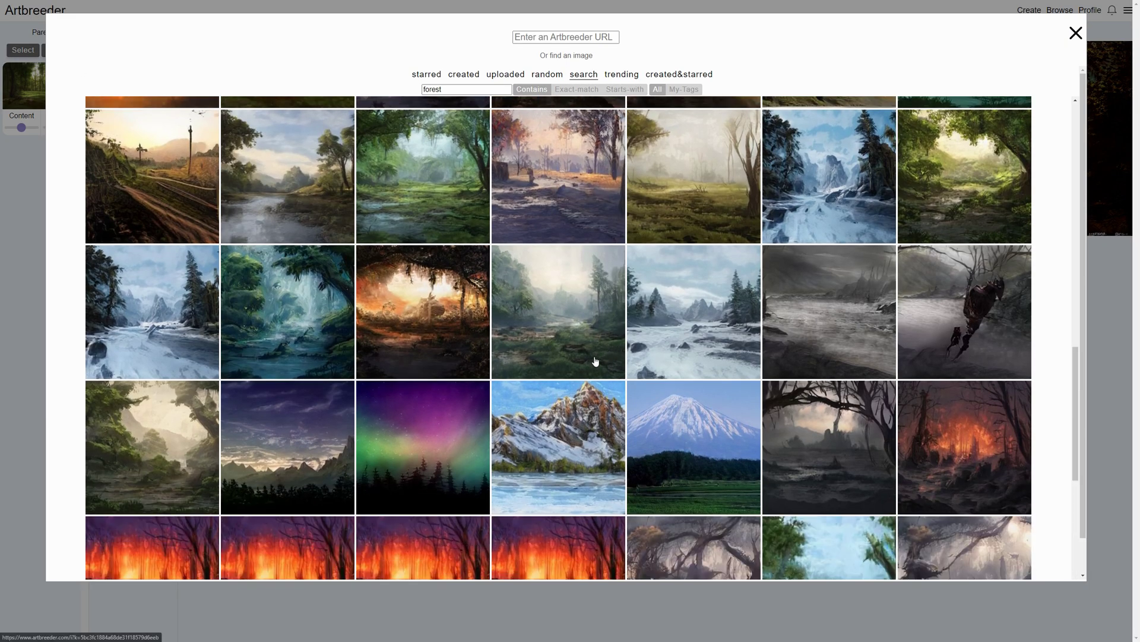
pyautogui.scroll(-3, 598, 357)
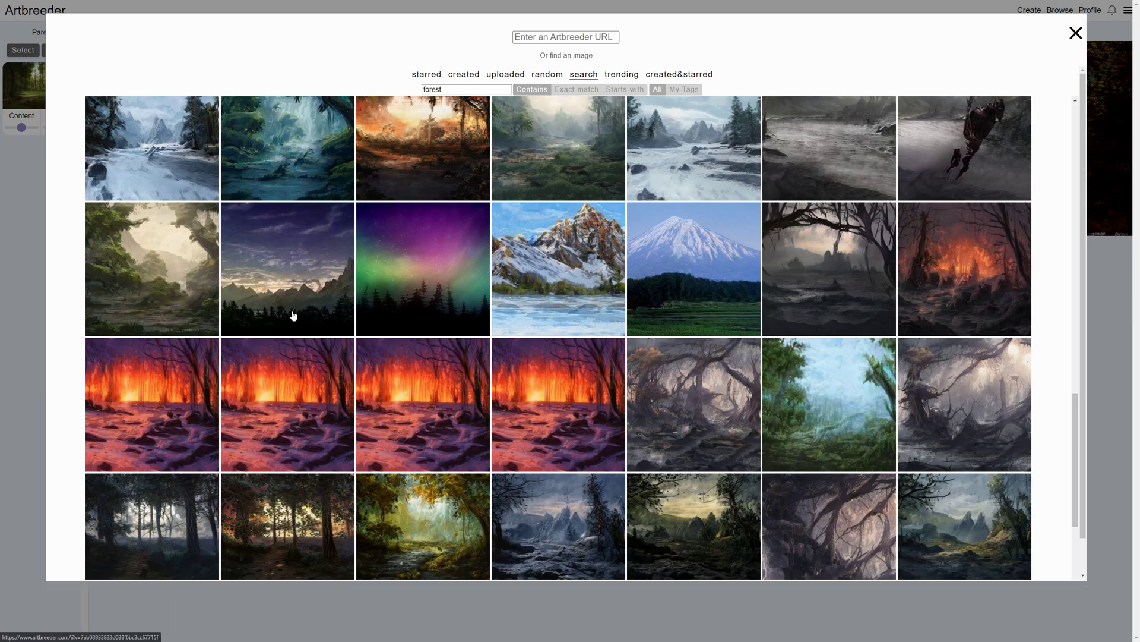
pyautogui.scroll(-4, 297, 315)
pyautogui.scroll(-1, 446, 415)
pyautogui.click(447, 378)
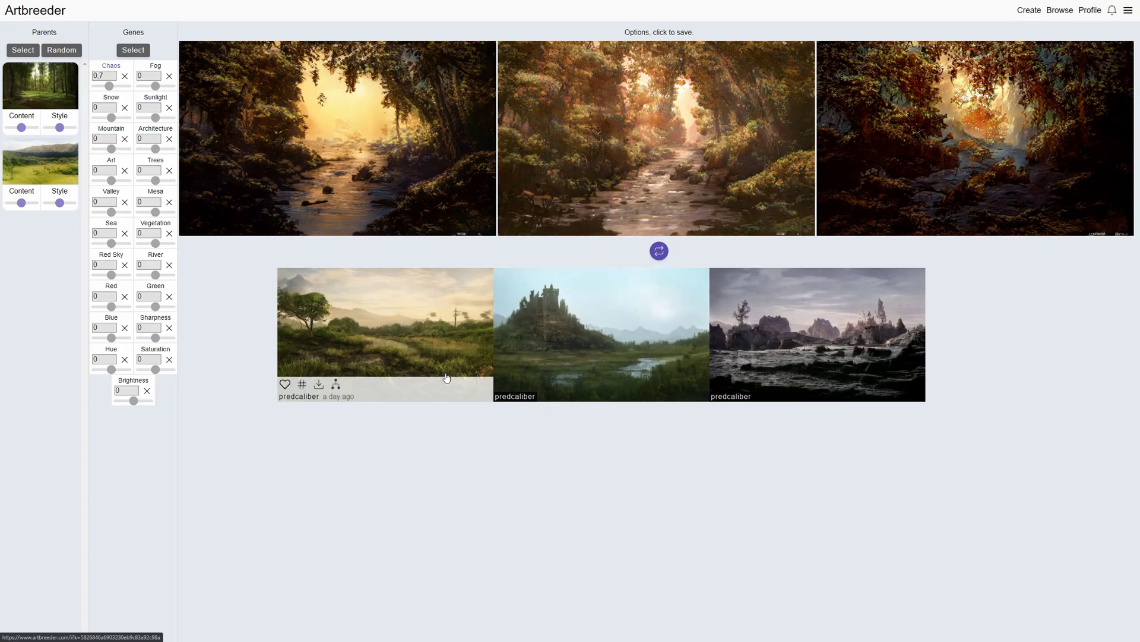
pyautogui.click(659, 251)
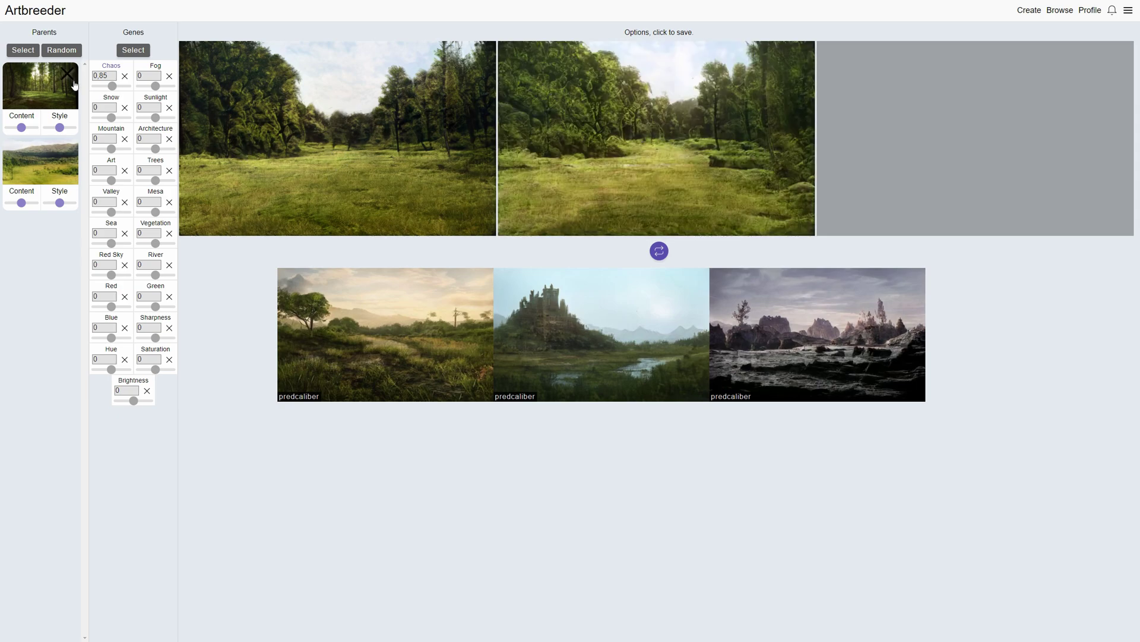
# Remove both current parents and add the landscape with trees around a pond under a cloudy sky as a parent.
pyautogui.click(68, 78)
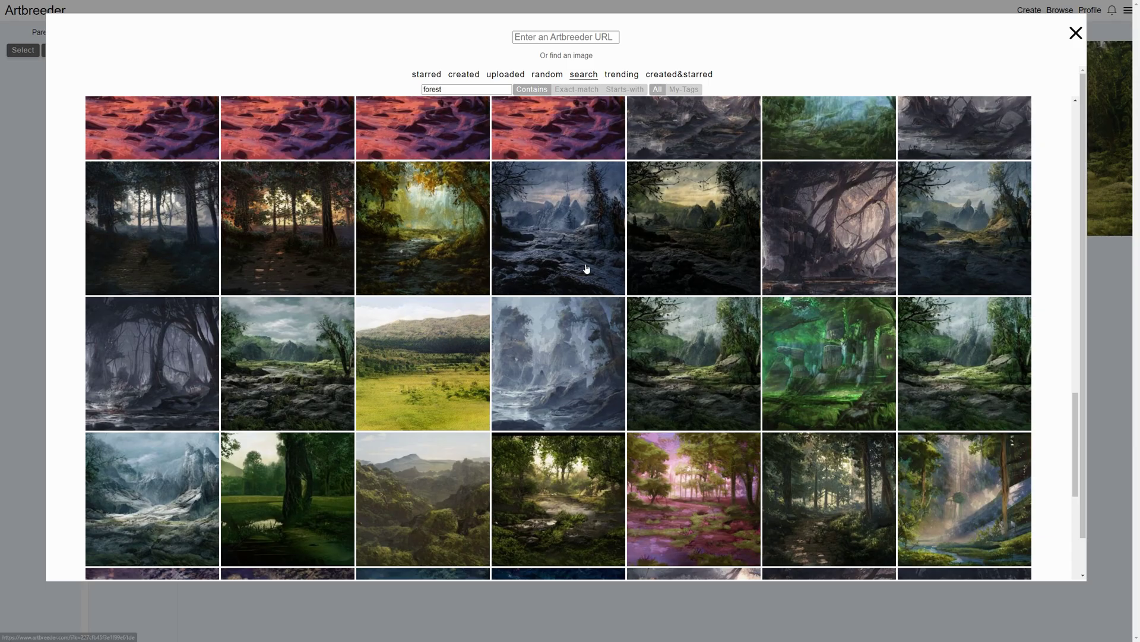
pyautogui.scroll(-8, 707, 402)
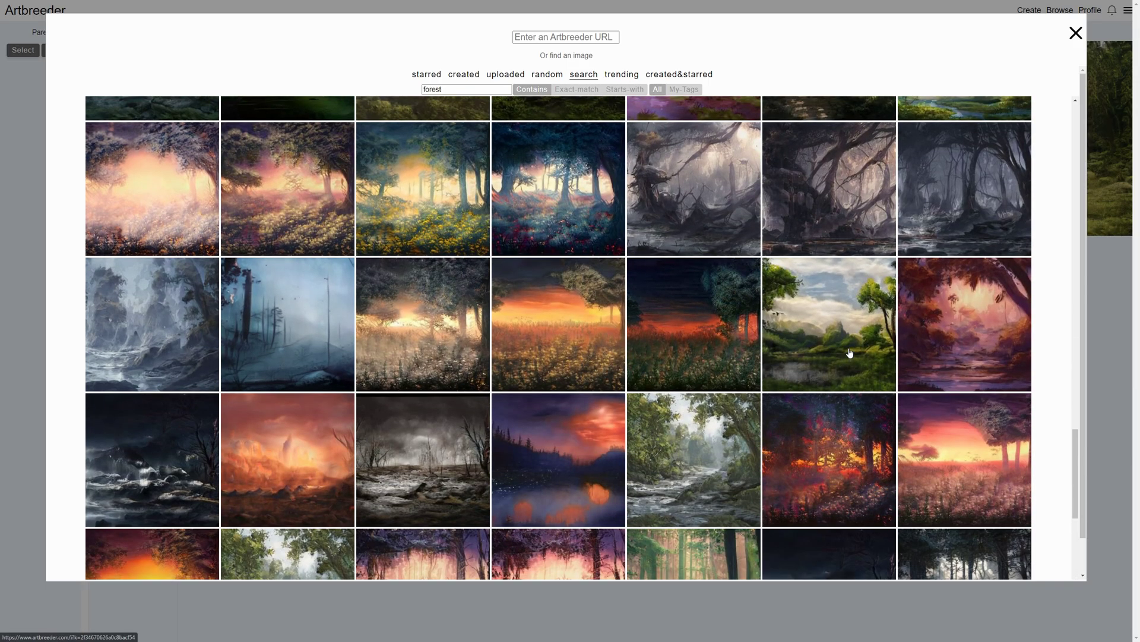
pyautogui.click(849, 353)
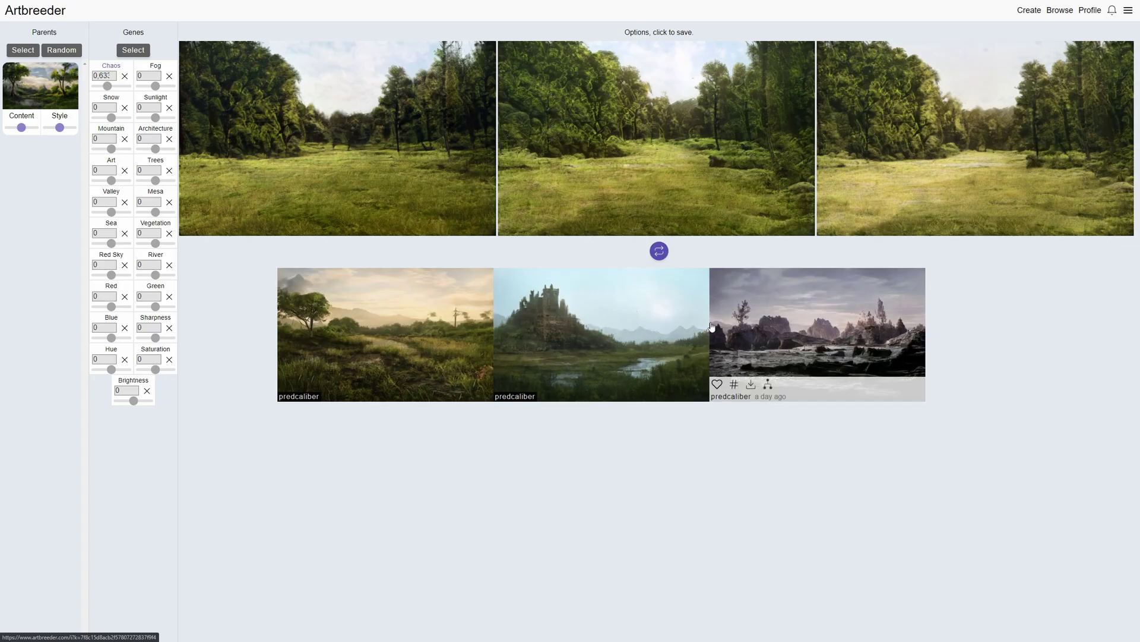
# Add the dark green rocky forest image as second parent and generate new landscape options.
pyautogui.click(40, 56)
pyautogui.scroll(-7, 613, 339)
pyautogui.scroll(8, 689, 330)
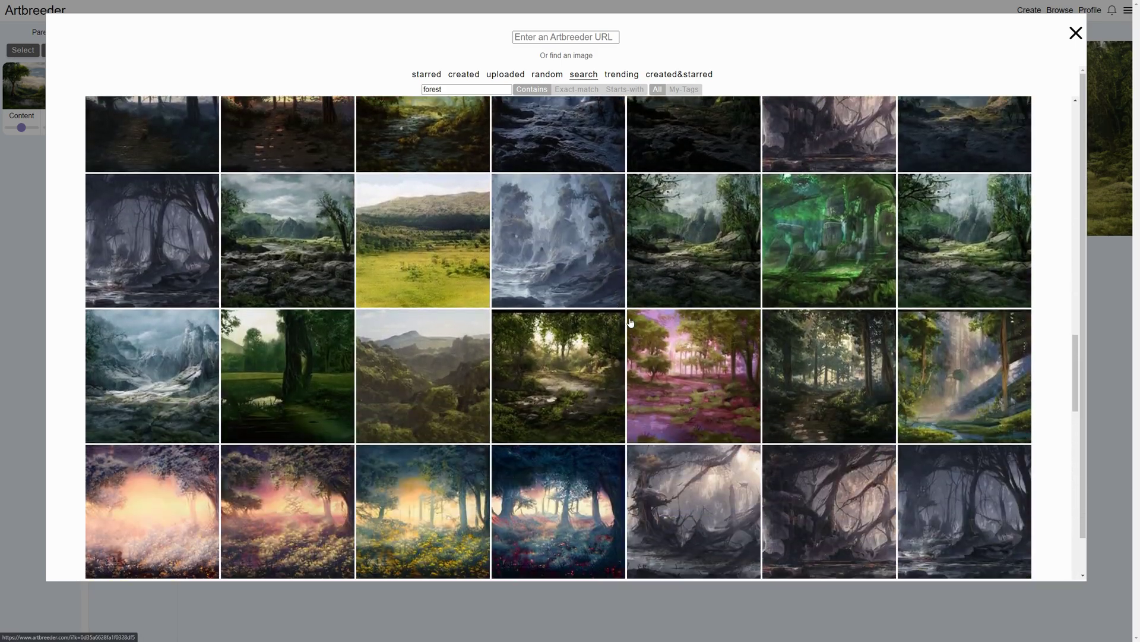
pyautogui.click(971, 253)
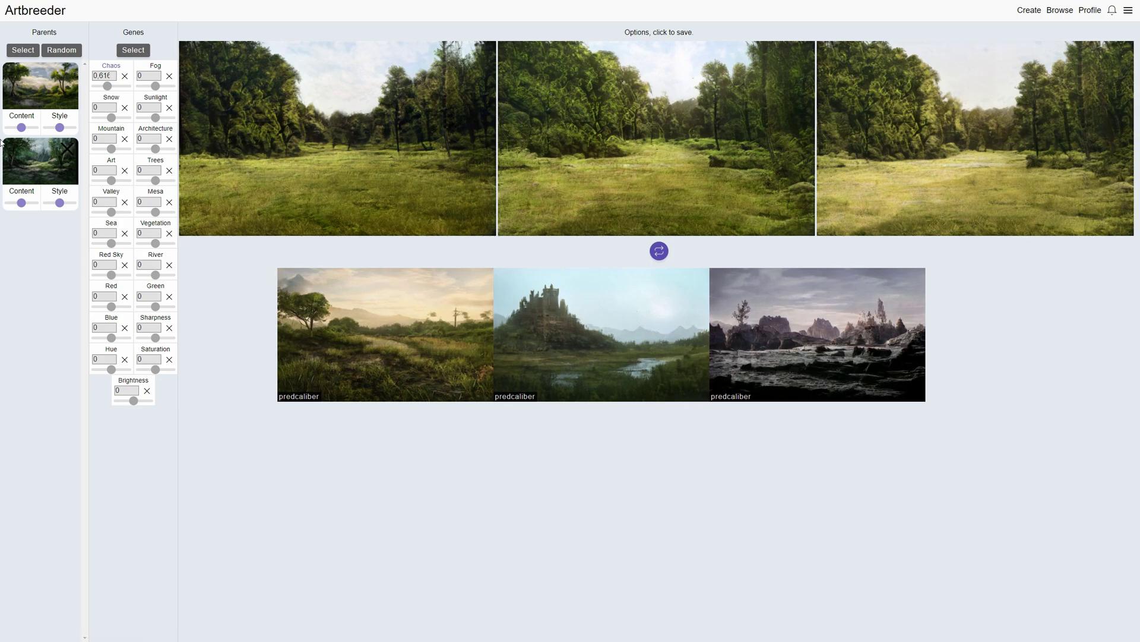
pyautogui.click(660, 250)
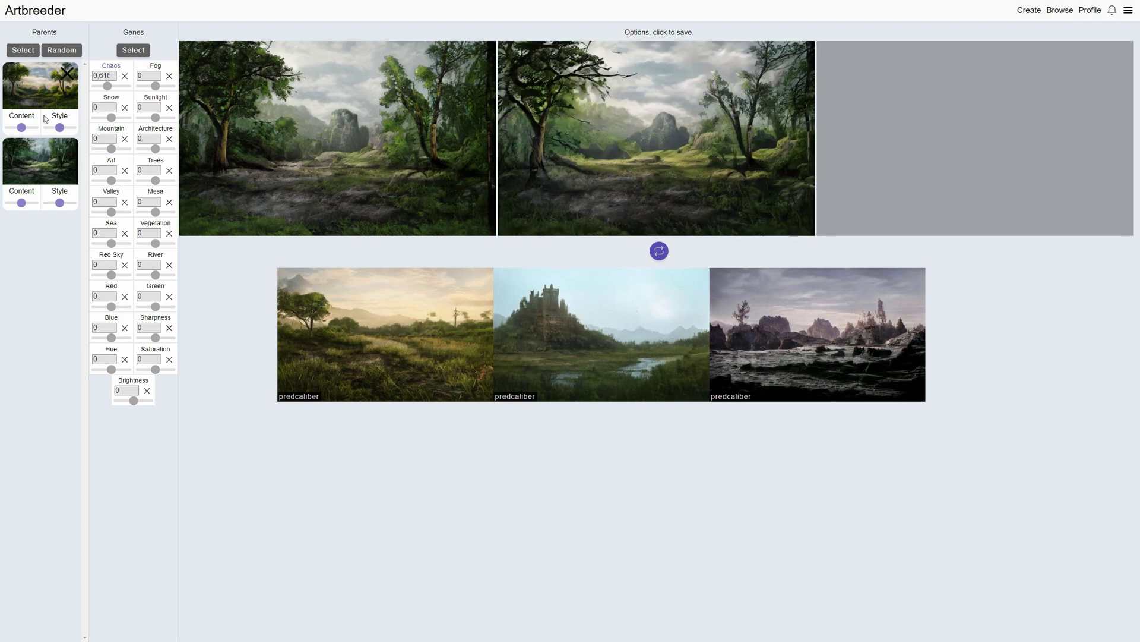
# Add the snow-capped mountain above a forest as third parent and generate landscape options from all three.
pyautogui.click(24, 51)
pyautogui.scroll(5, 529, 167)
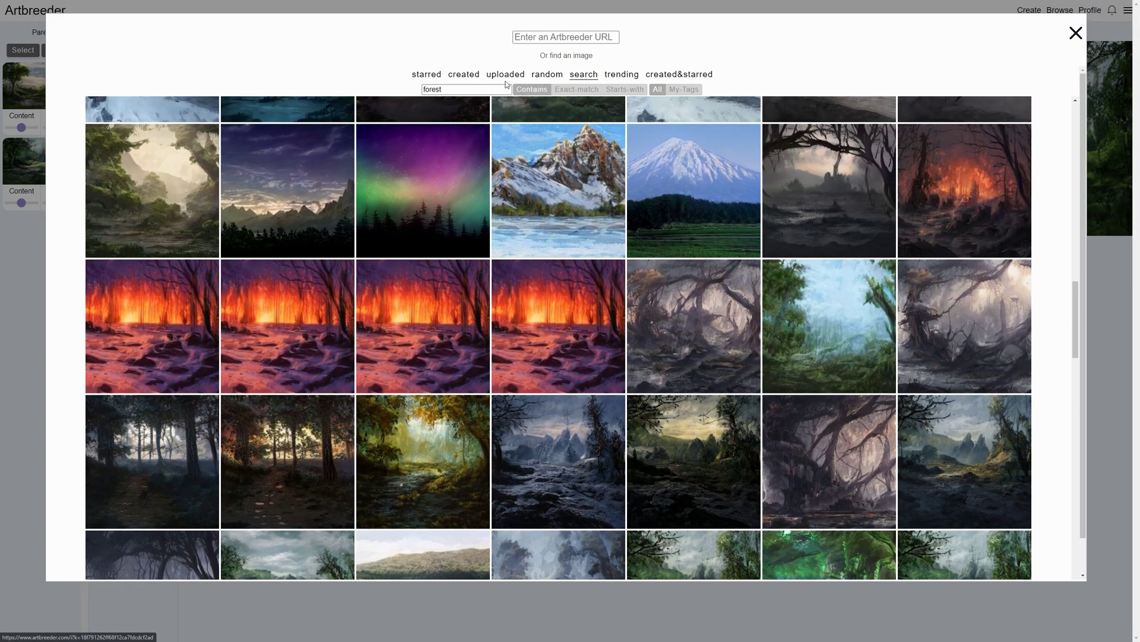
pyautogui.moveTo(505, 90); pyautogui.dragTo(403, 93)
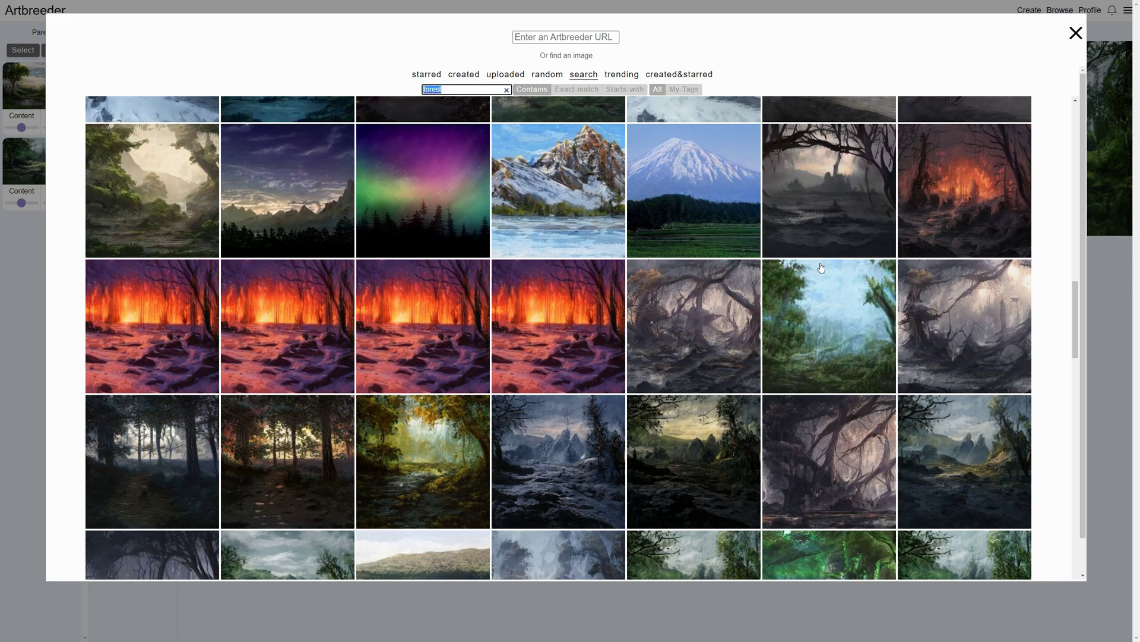
pyautogui.scroll(2, 742, 300)
pyautogui.click(692, 333)
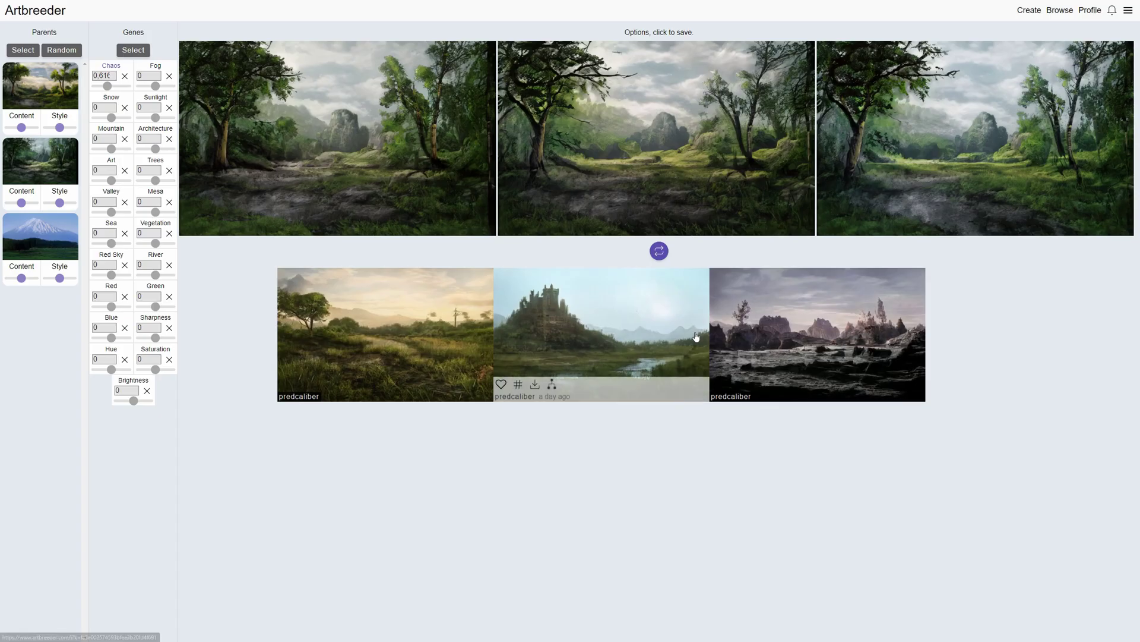
pyautogui.click(659, 252)
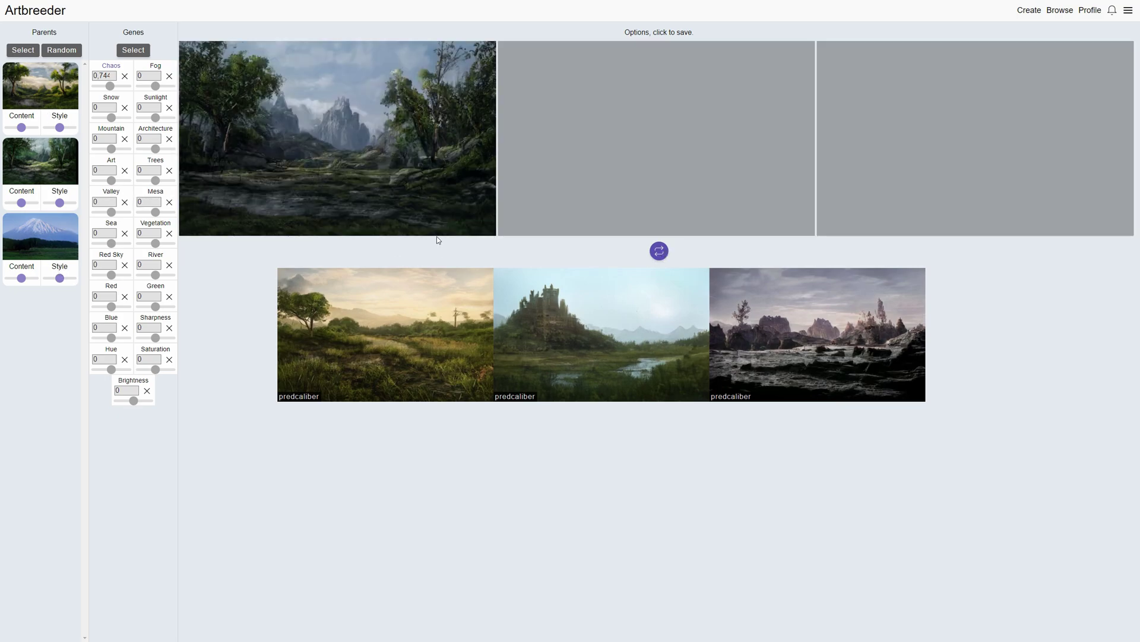
pyautogui.moveTo(38, 245)
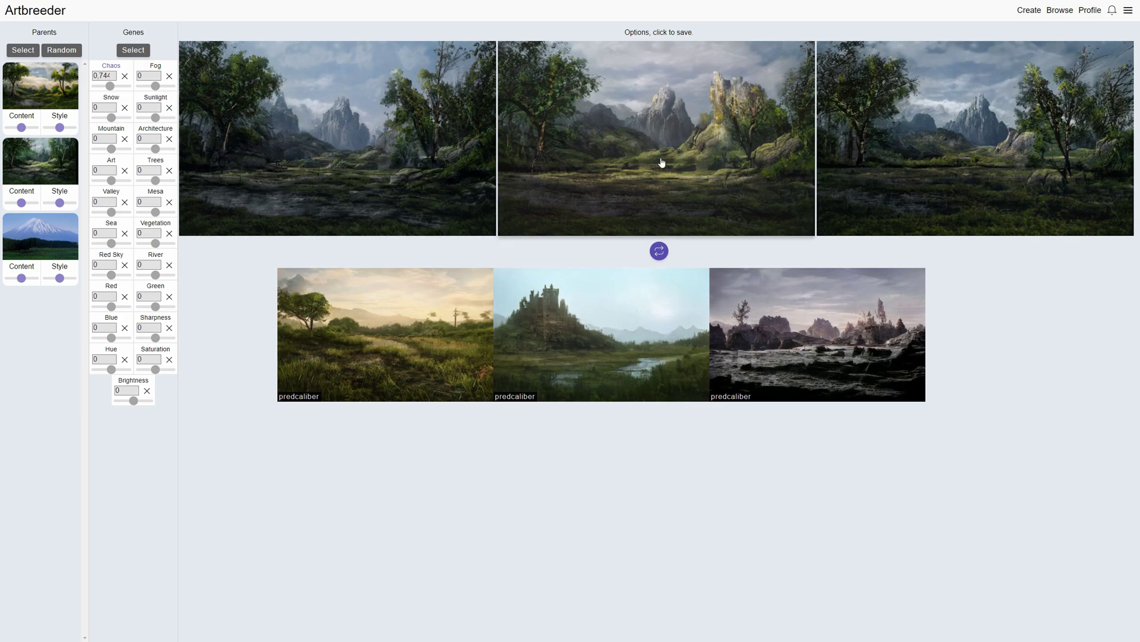
# Raise the Fog gene to about 0.45 and further to about 0.91, generating landscape options at each value.
pyautogui.moveTo(149, 88); pyautogui.dragTo(163, 87)
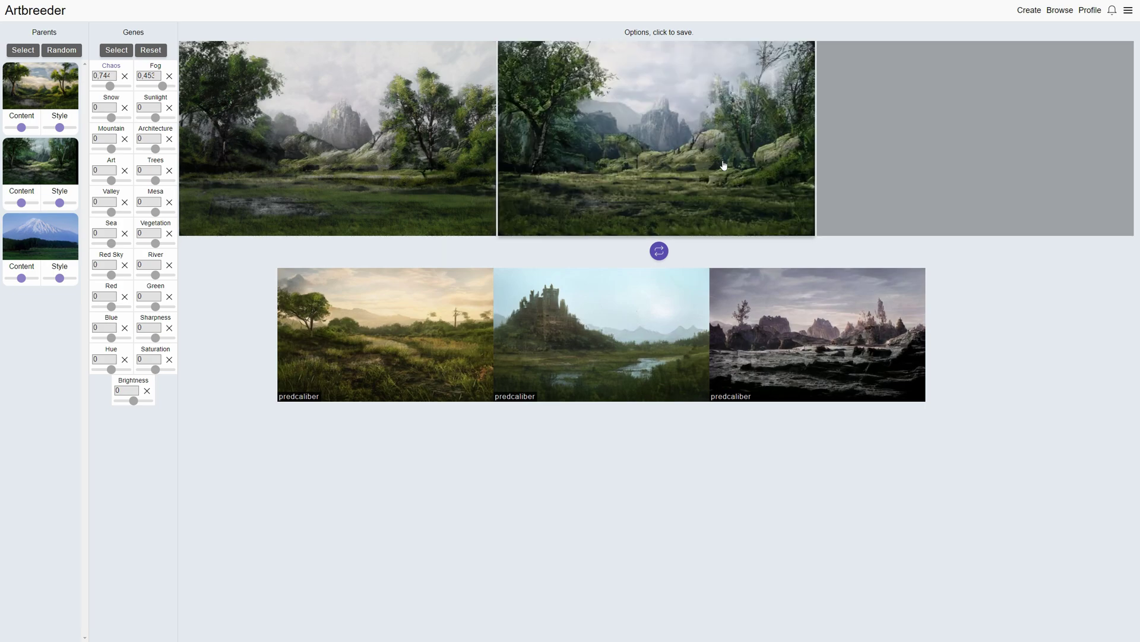
pyautogui.click(170, 87)
pyautogui.click(170, 87)
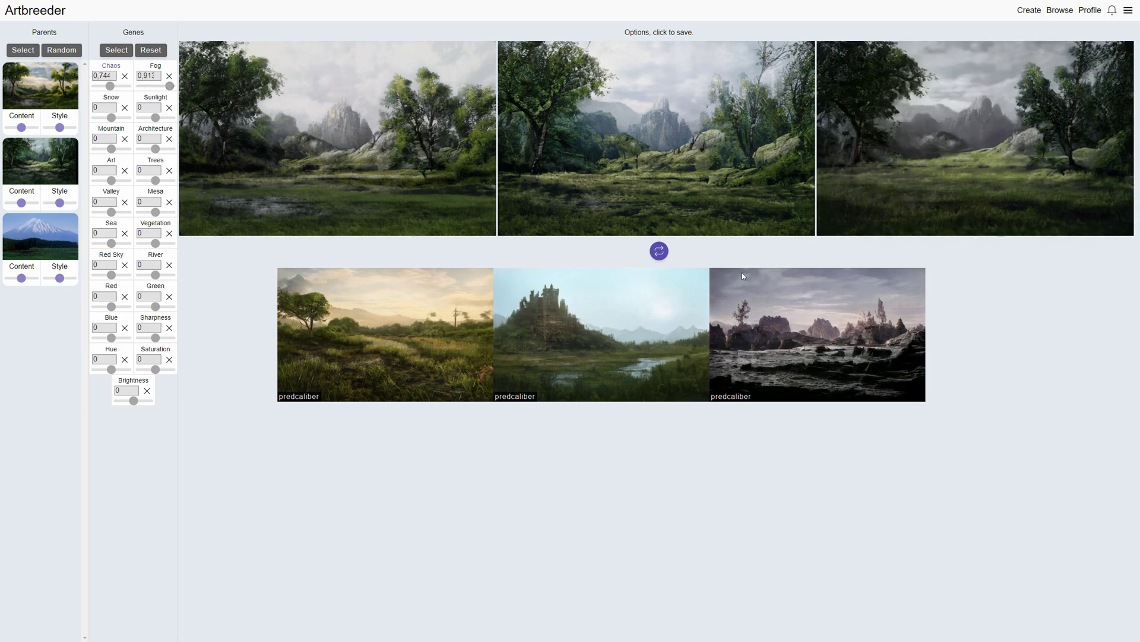
pyautogui.click(660, 250)
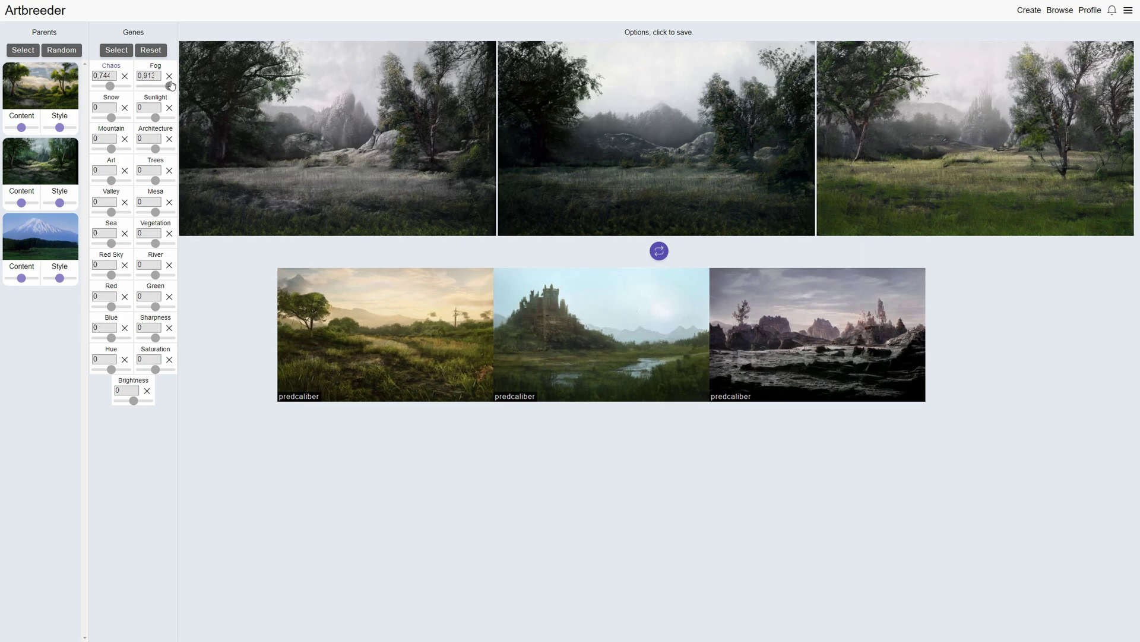
# Reset the Fog gene to 0 and raise the Snow gene to about 0.58 for new landscape options.
pyautogui.click(169, 76)
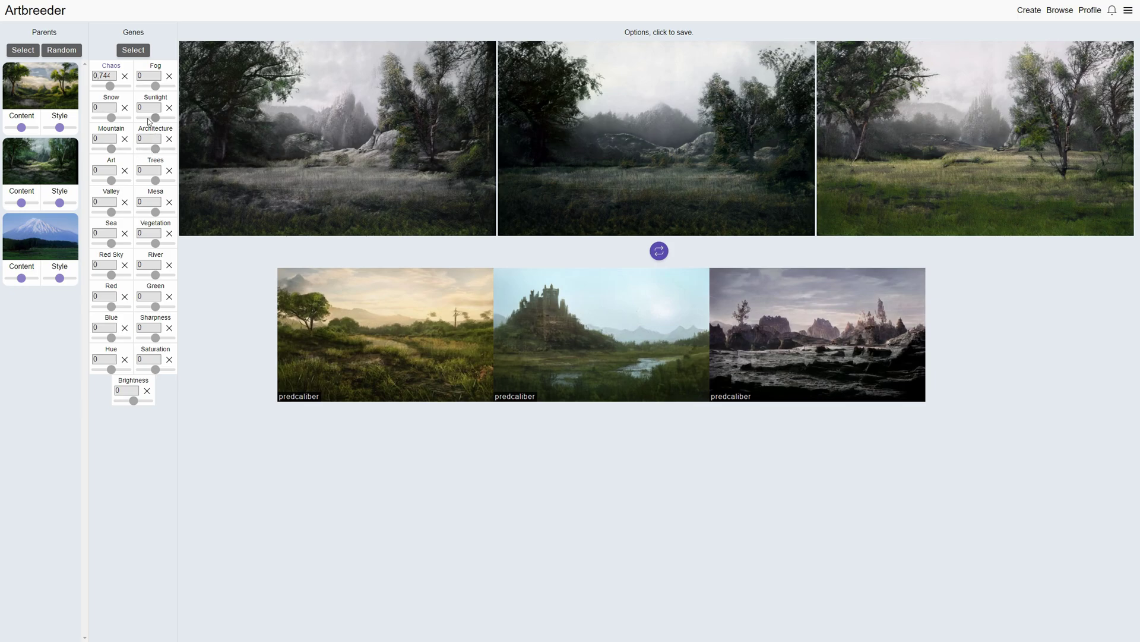
pyautogui.moveTo(111, 118); pyautogui.dragTo(124, 122)
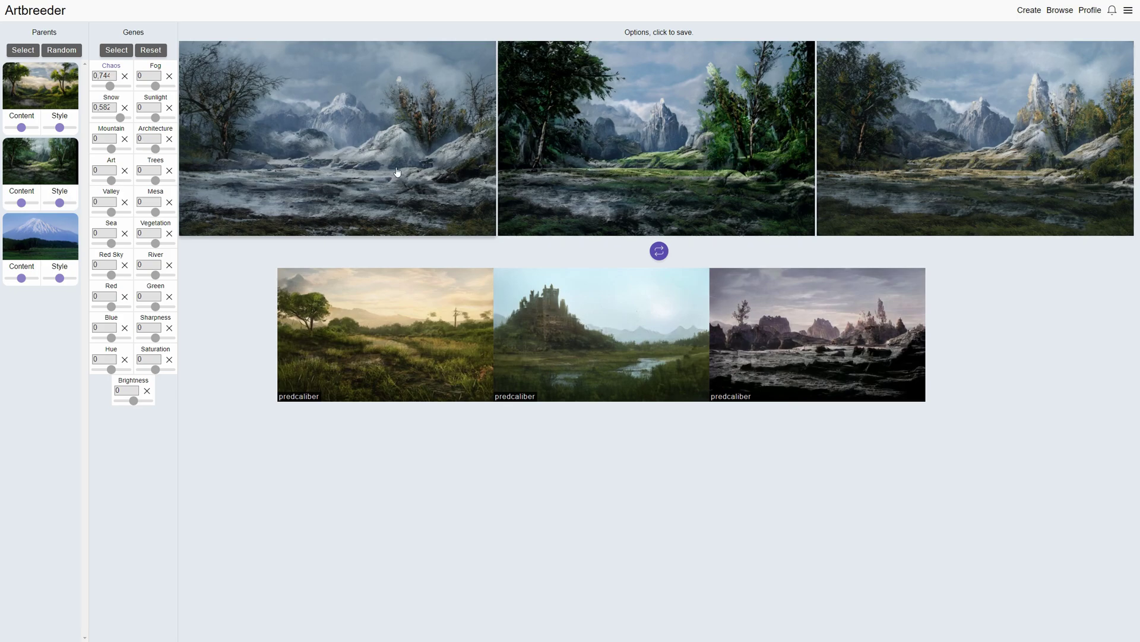
# Reset the Snow gene to 0 and raise Vegetation to about 0.57, generating new landscape options for each change.
pyautogui.click(124, 108)
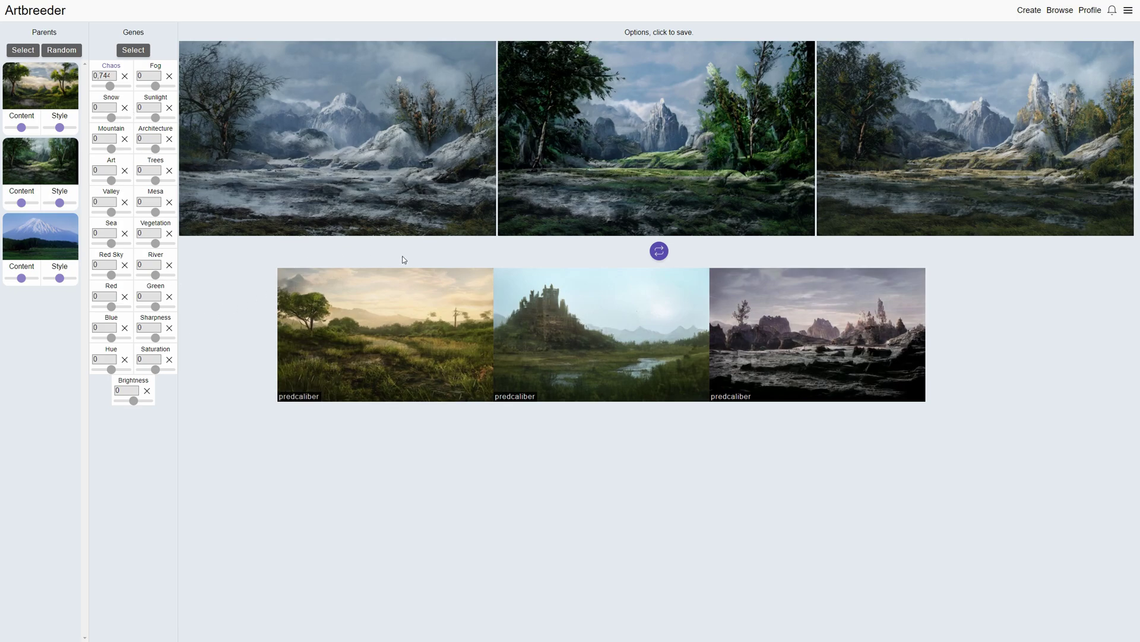
pyautogui.click(659, 250)
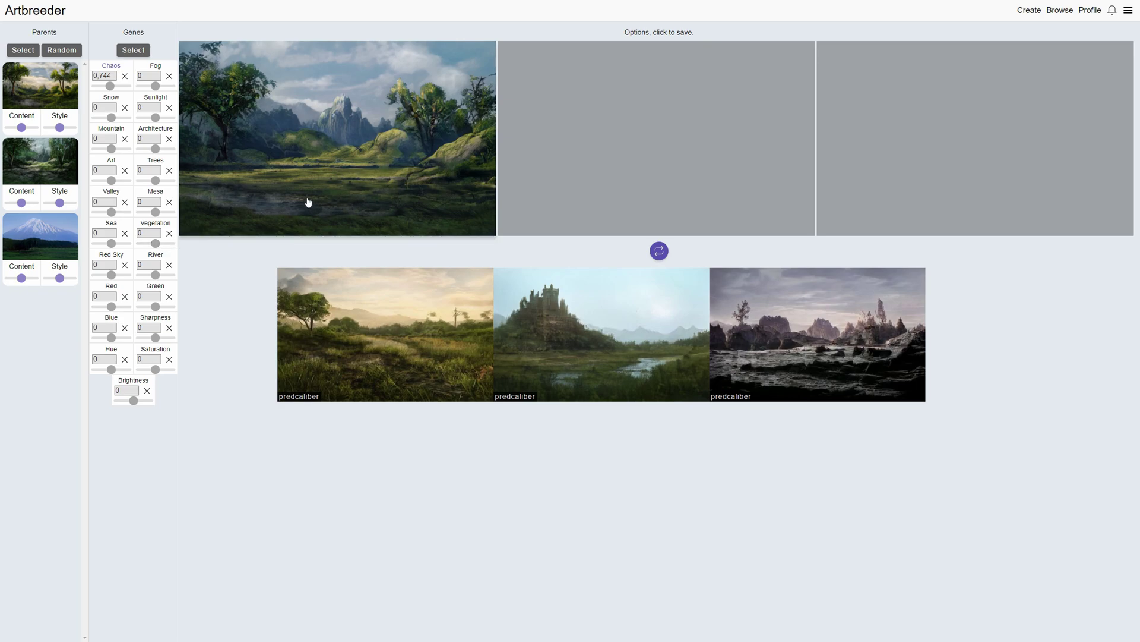
pyautogui.moveTo(155, 243); pyautogui.dragTo(165, 243)
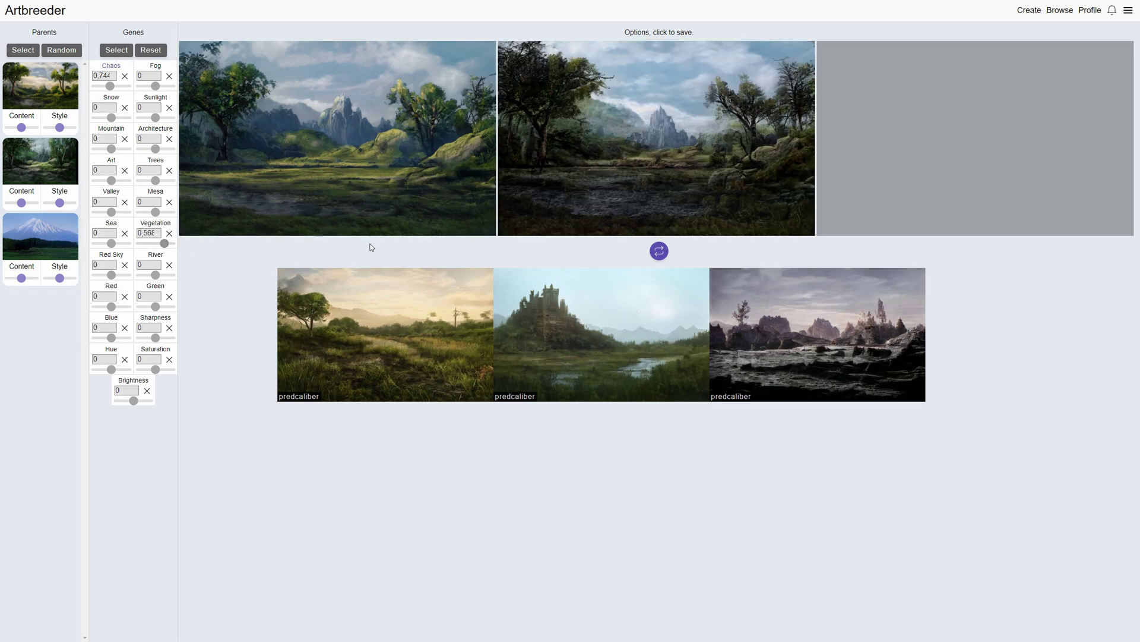
pyautogui.click(661, 251)
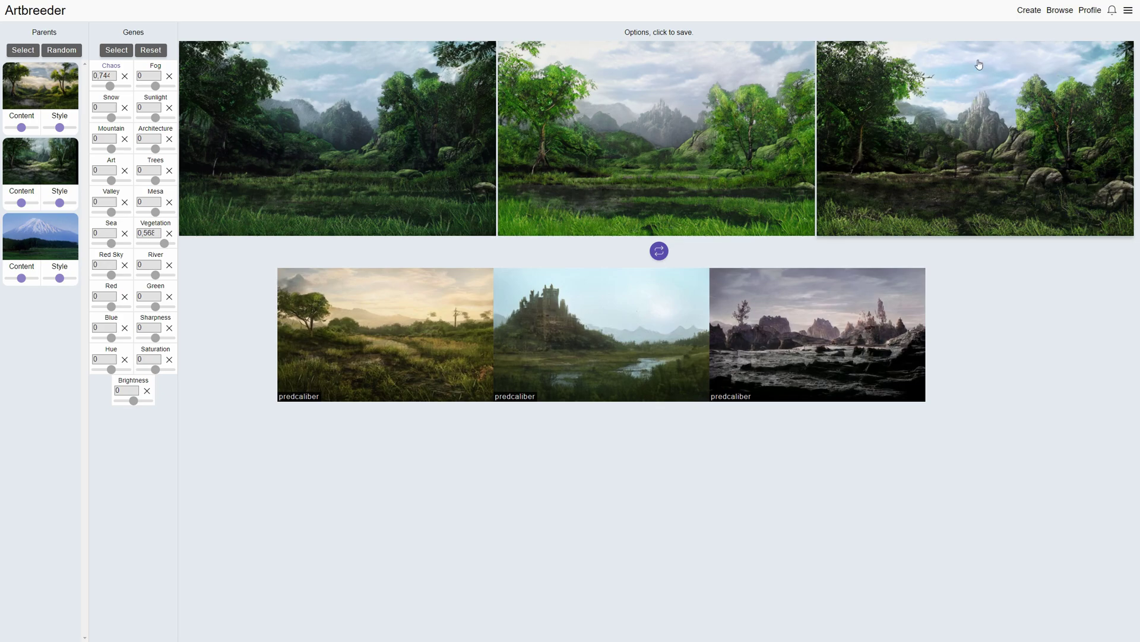
# Start a new composition in the Sci Bio Art category after checking the creation methods for Portraits and Landscapes.
pyautogui.click(1039, 14)
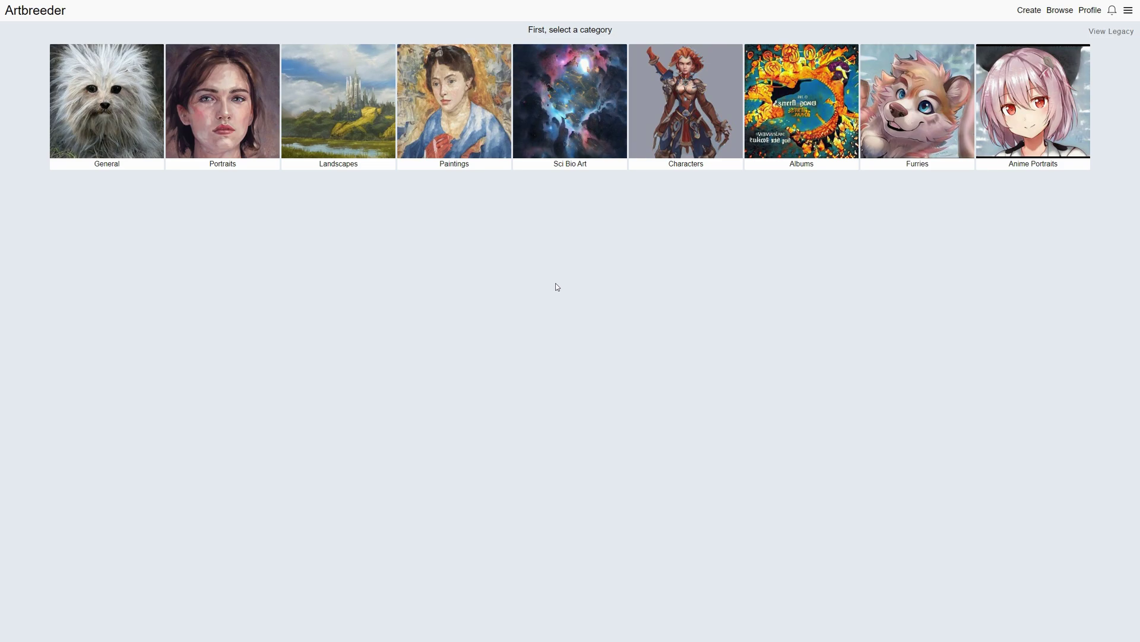
pyautogui.click(597, 114)
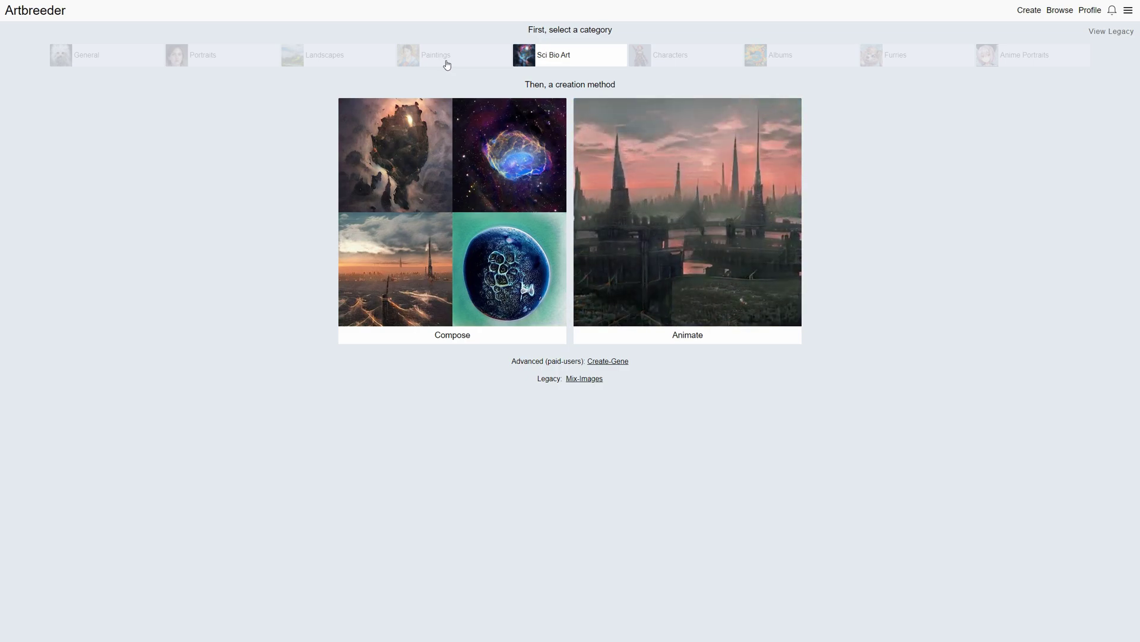
pyautogui.click(203, 51)
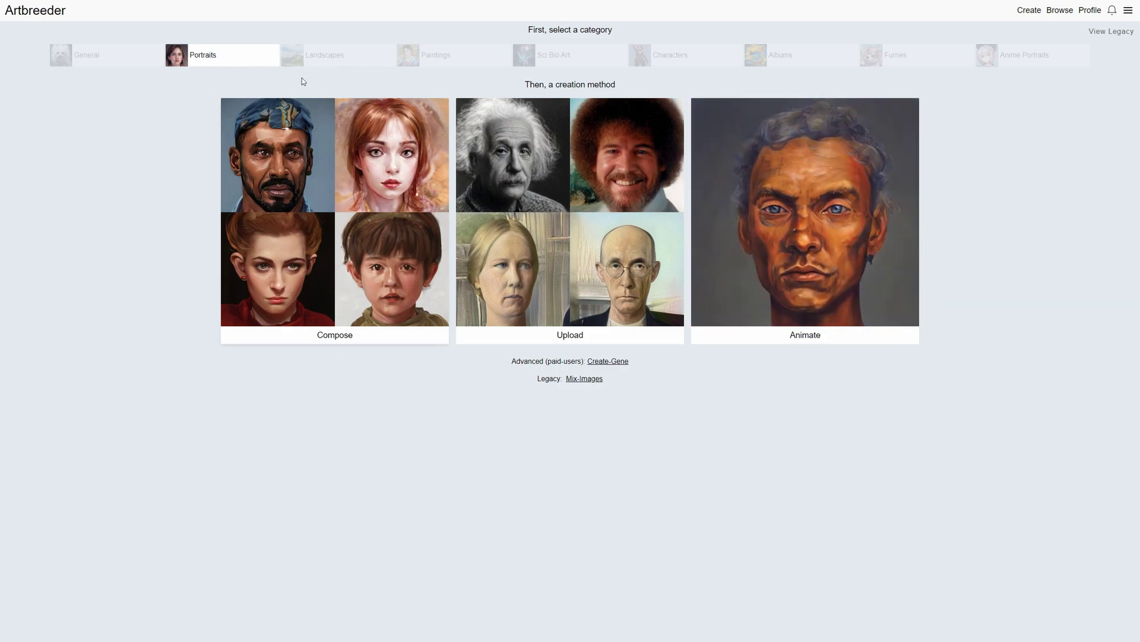
pyautogui.click(313, 56)
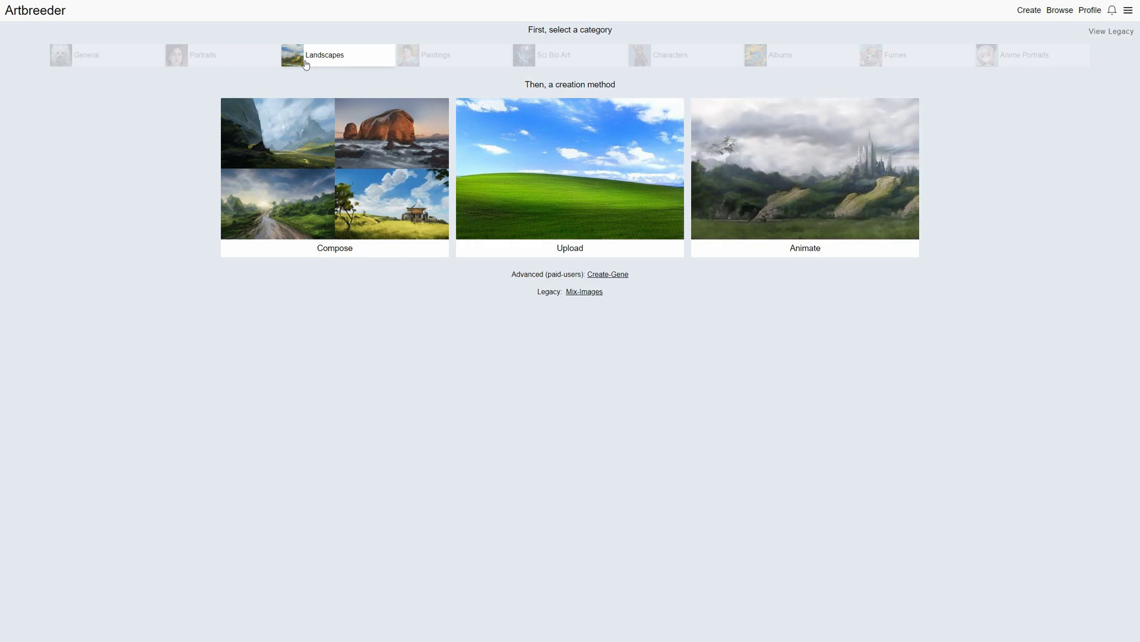
pyautogui.click(554, 63)
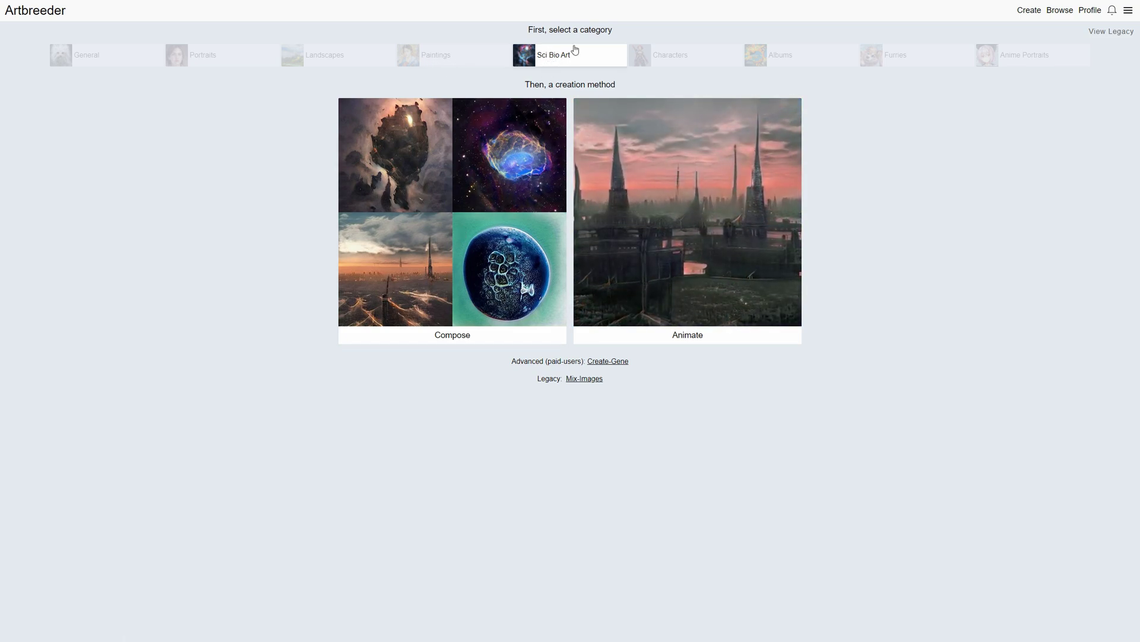
pyautogui.click(472, 337)
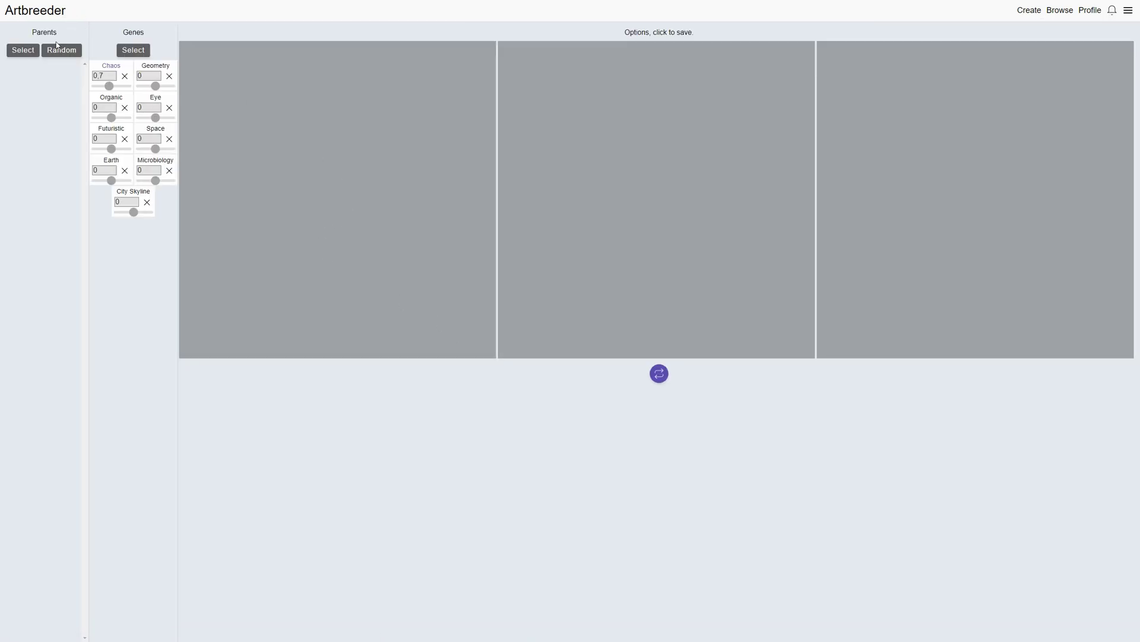
# Search the parent images for "abstract" and add the green, yellow and blue rippled texture as first parent.
pyautogui.click(28, 54)
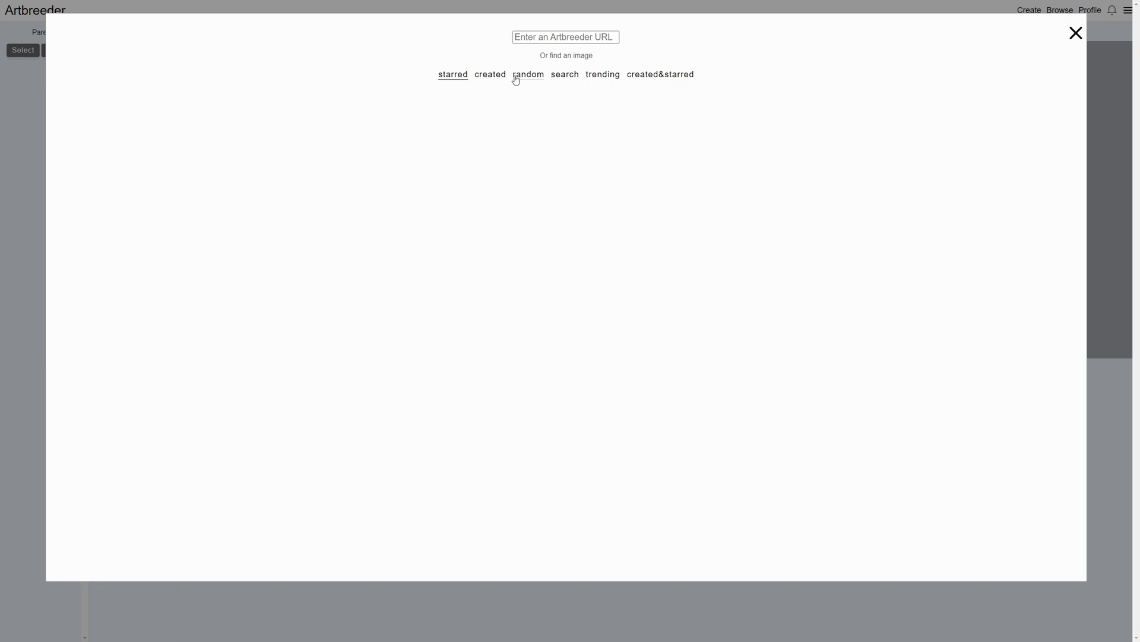
pyautogui.click(565, 76)
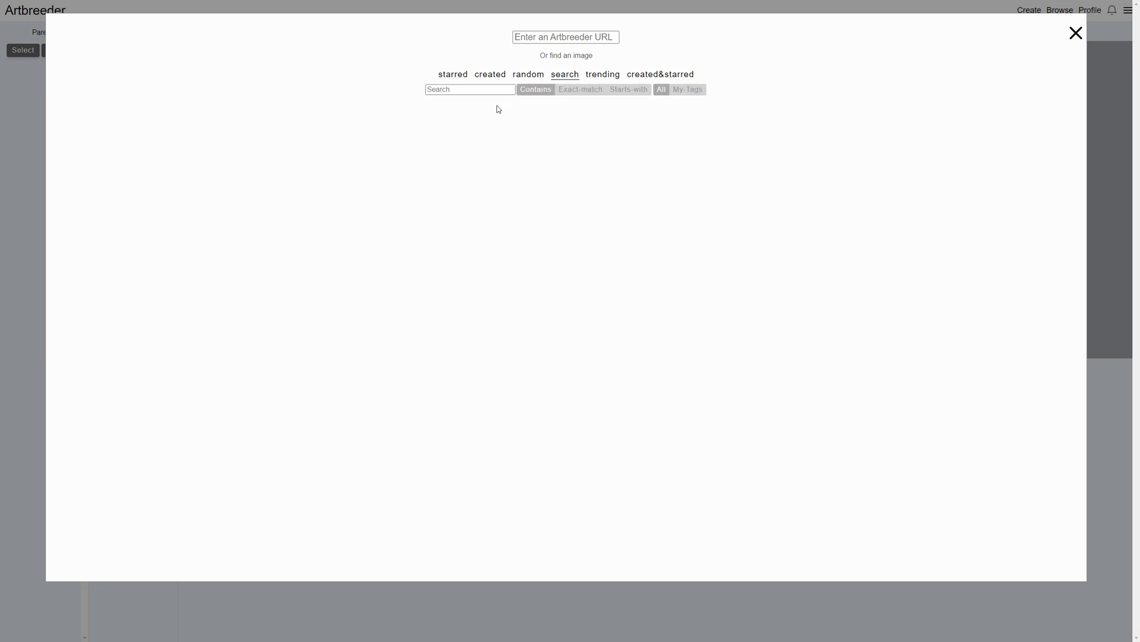
pyautogui.click(449, 94)
pyautogui.write('abstract')
pyautogui.scroll(-10, 315, 263)
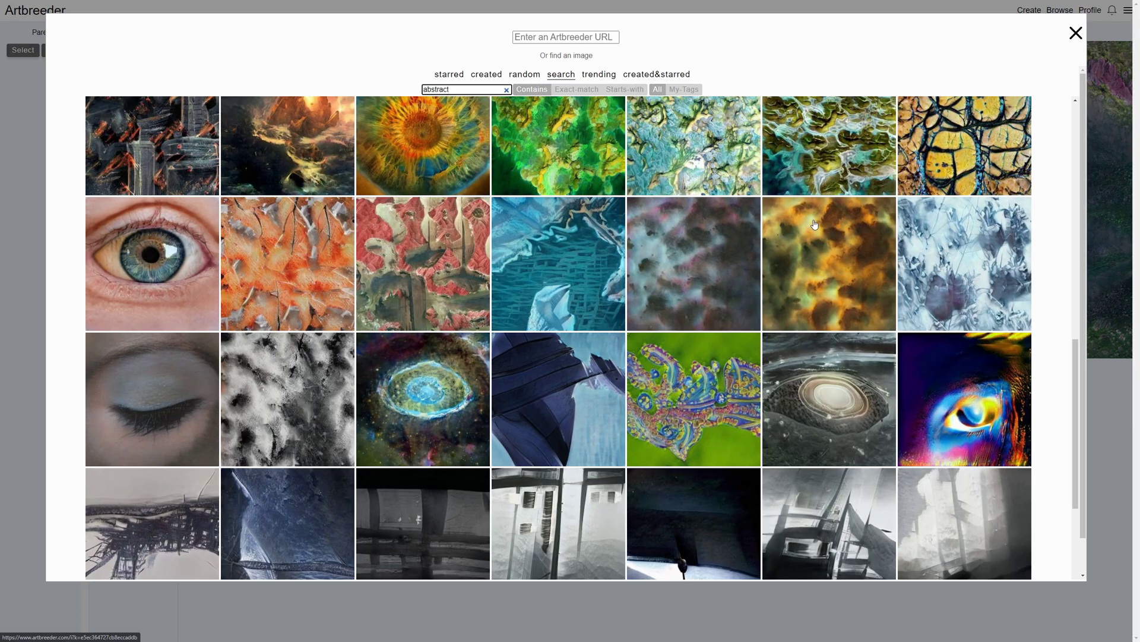
pyautogui.click(828, 189)
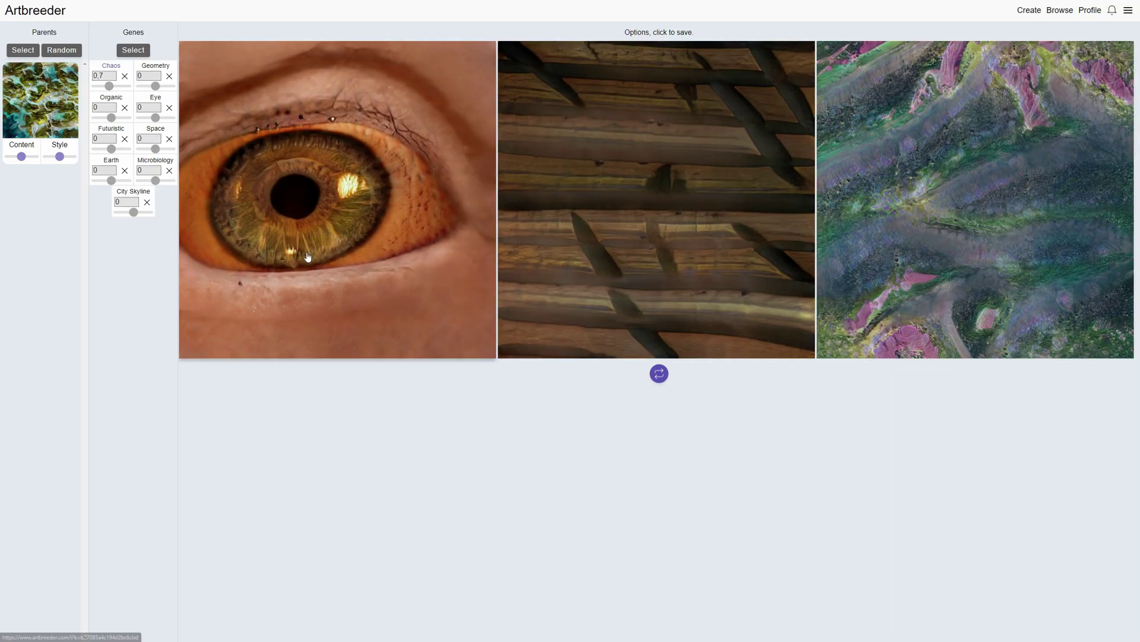
# Add the dark blue-grey disc image from the abstract results as second parent and generate new options.
pyautogui.click(32, 55)
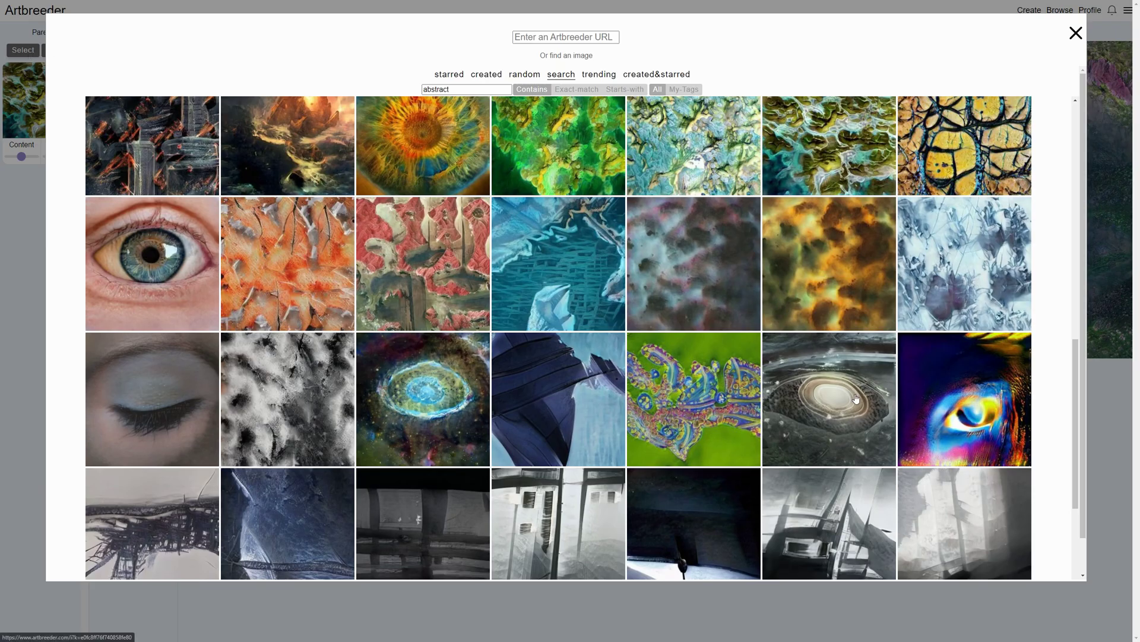
pyautogui.scroll(-5, 546, 320)
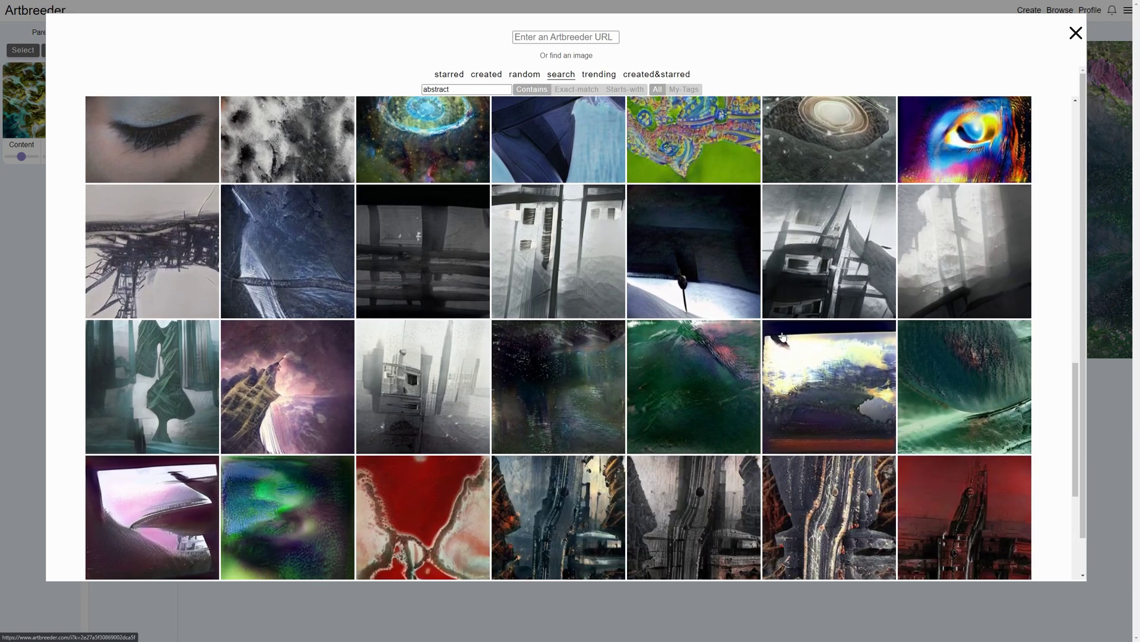
pyautogui.scroll(-3, 864, 398)
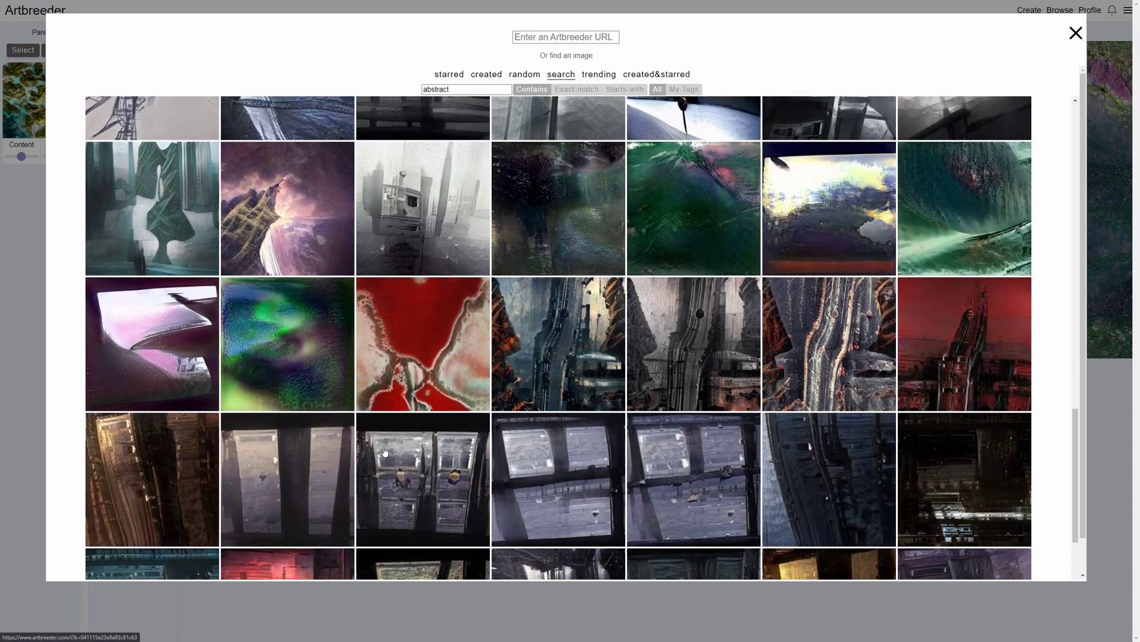
pyautogui.scroll(3, 143, 413)
pyautogui.scroll(-9, 155, 409)
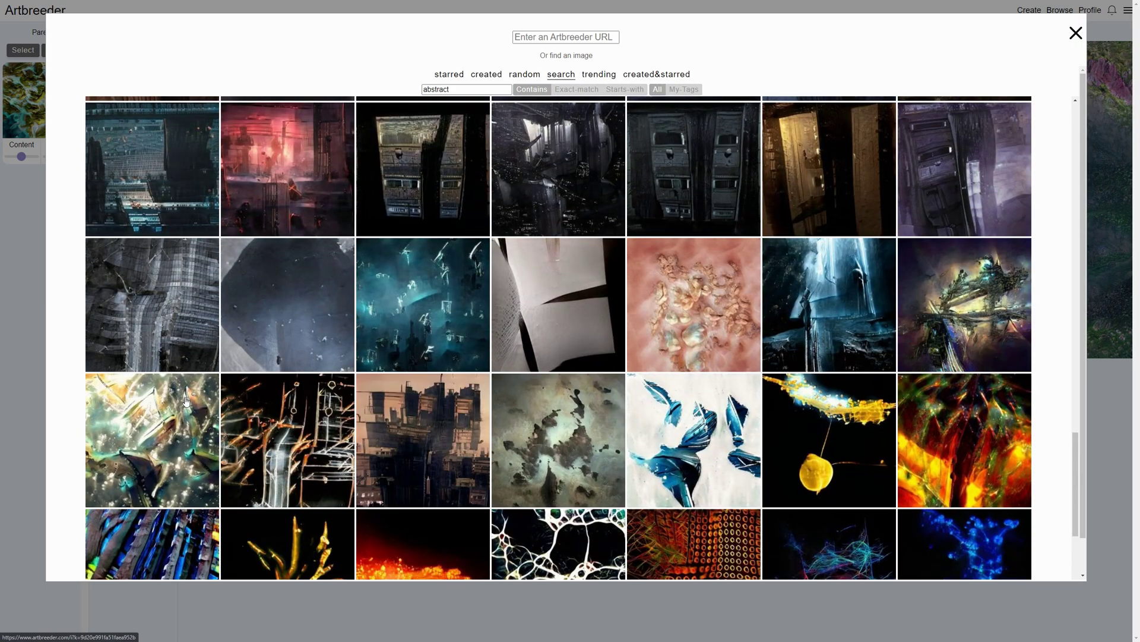
pyautogui.click(286, 311)
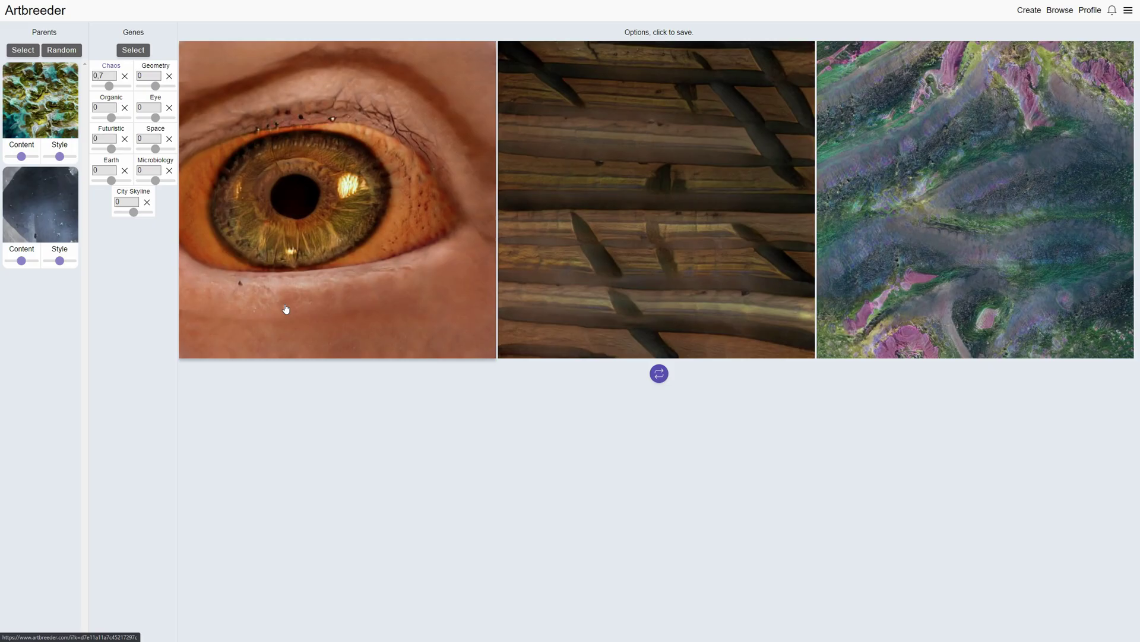
pyautogui.click(658, 374)
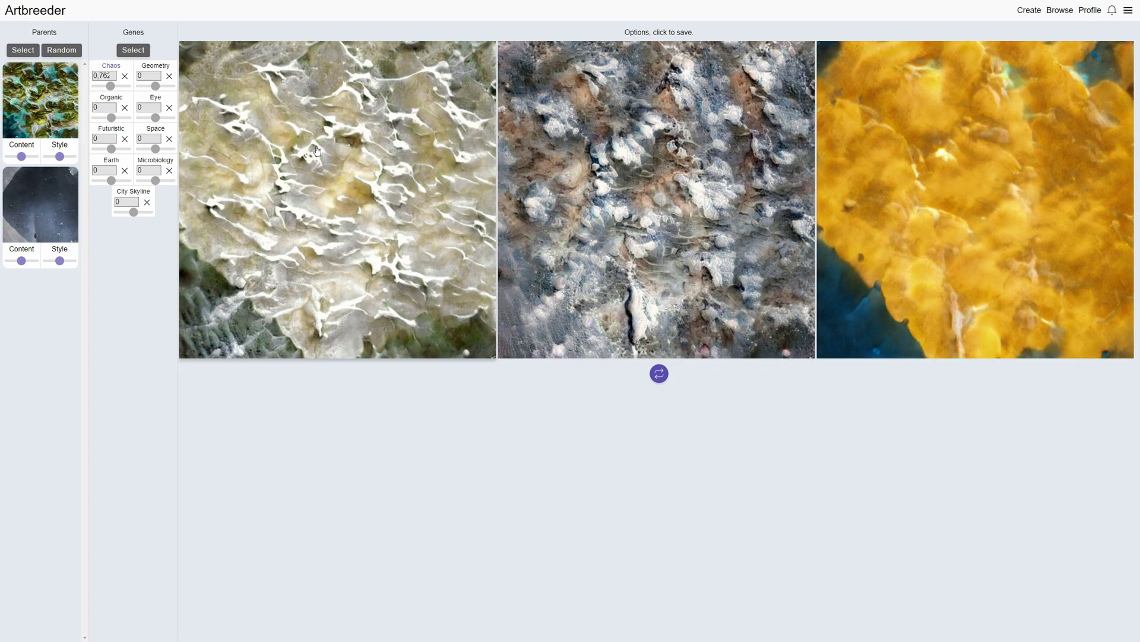
# Start a new composition in the Characters category and add three random character parents.
pyautogui.click(1029, 10)
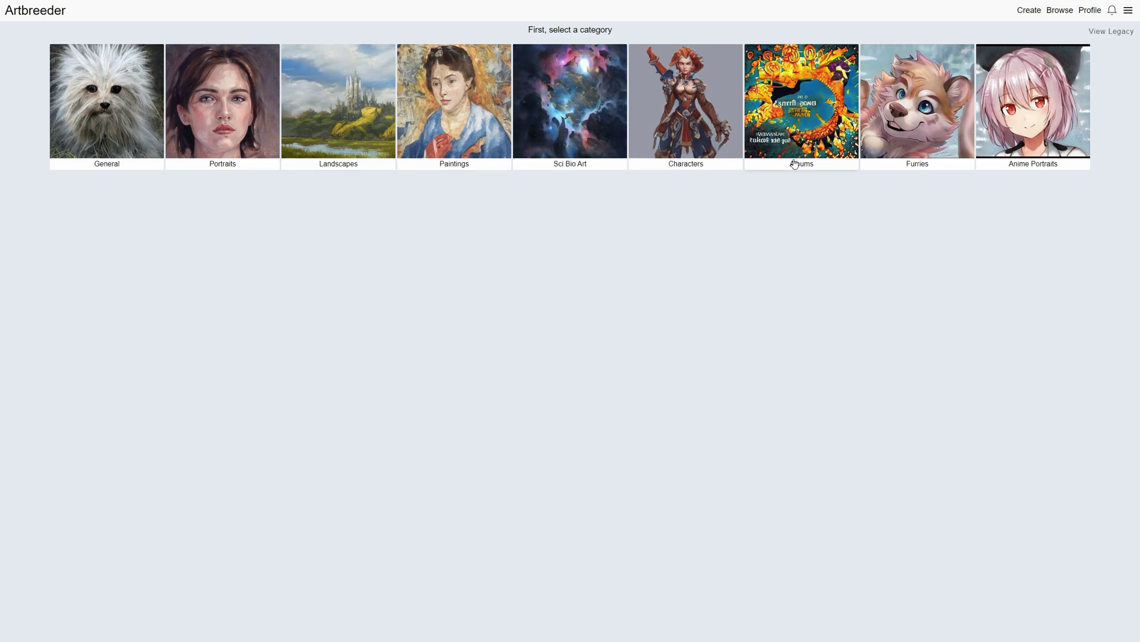
pyautogui.click(680, 172)
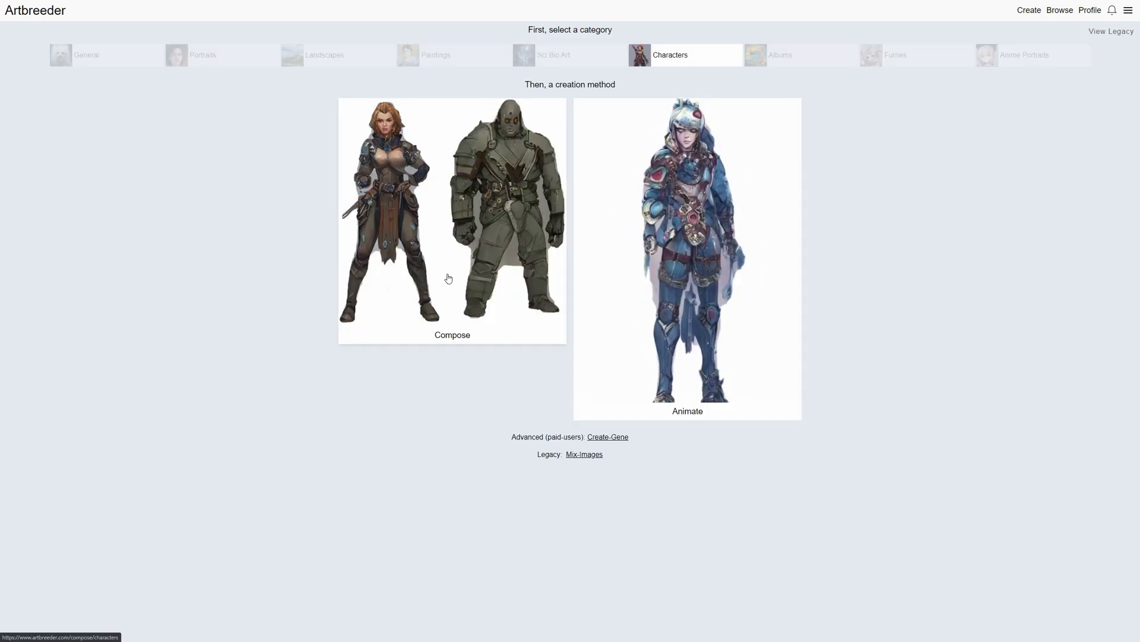
pyautogui.click(457, 342)
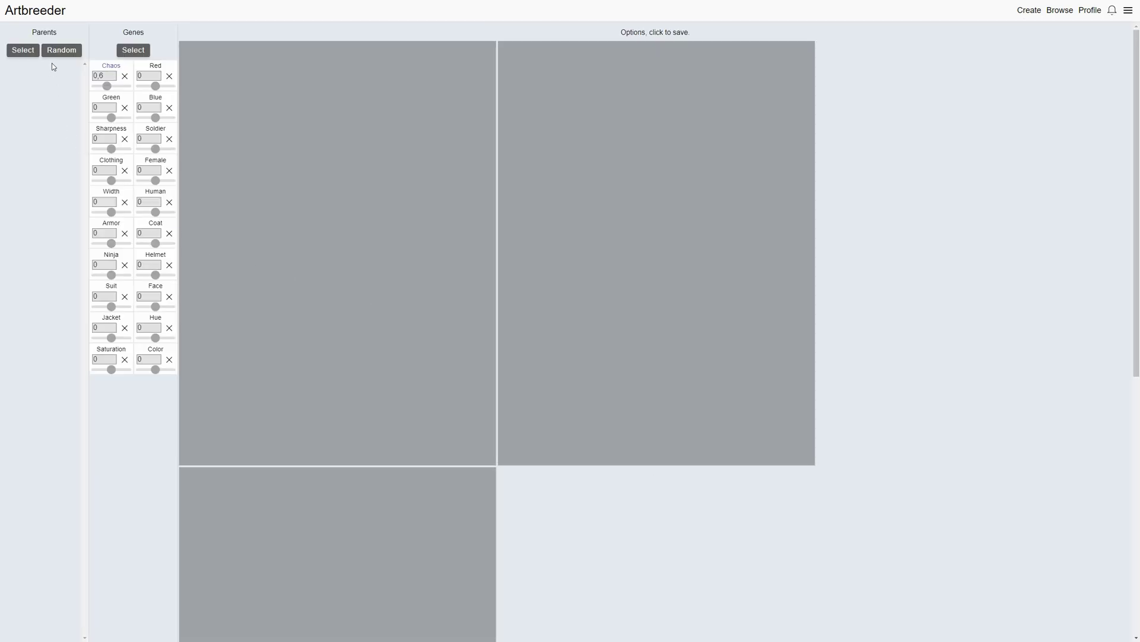
pyautogui.click(56, 52)
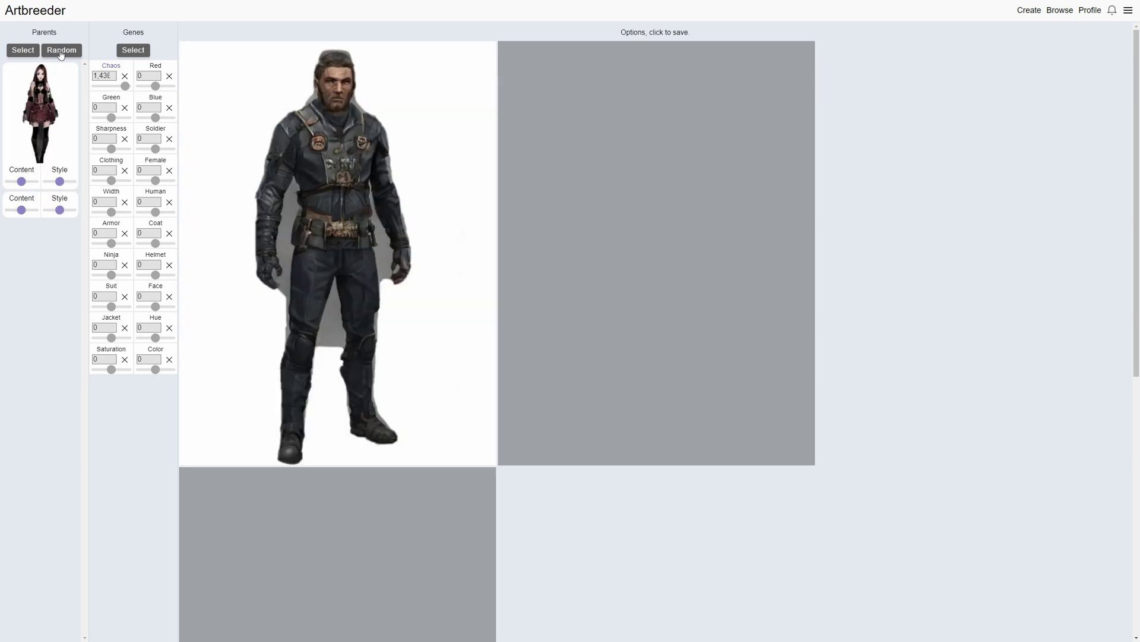
pyautogui.click(62, 51)
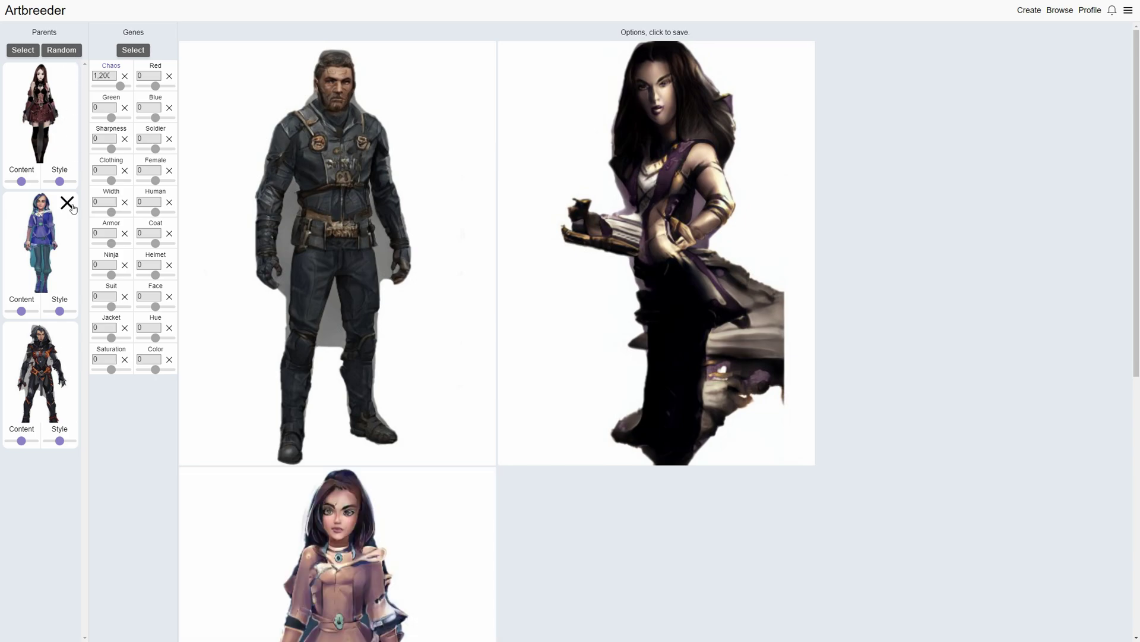
# Remove the blue-haired character from the parents and generate new options from the remaining two.
pyautogui.click(67, 203)
pyautogui.scroll(-6, 479, 472)
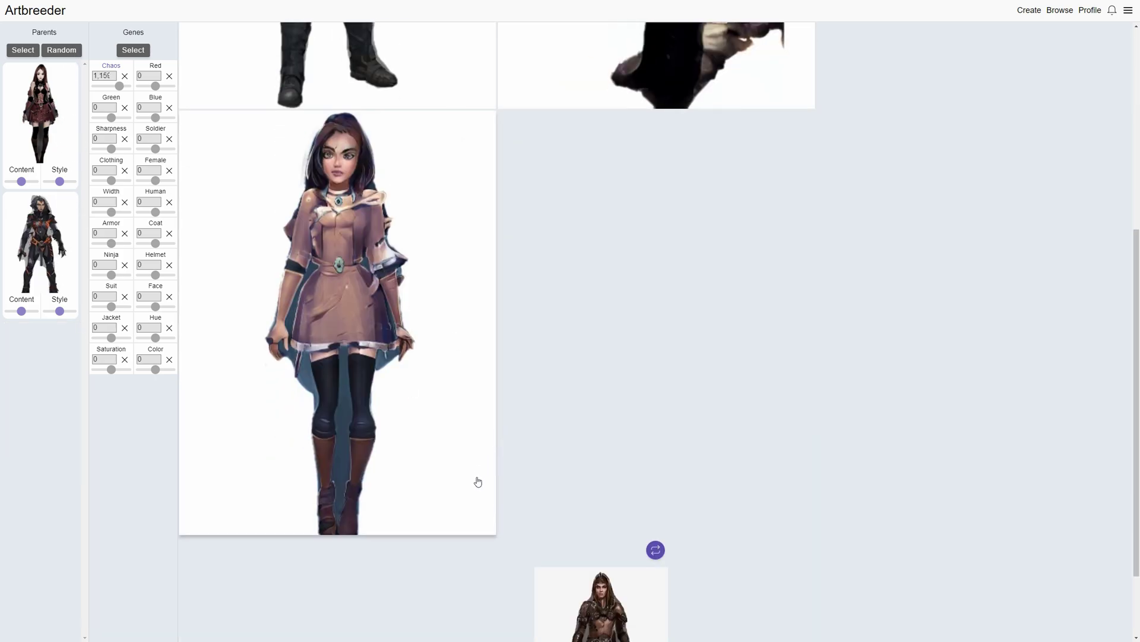
pyautogui.scroll(-2, 479, 472)
pyautogui.scroll(3, 474, 385)
pyautogui.scroll(3, 441, 357)
pyautogui.scroll(2, 424, 341)
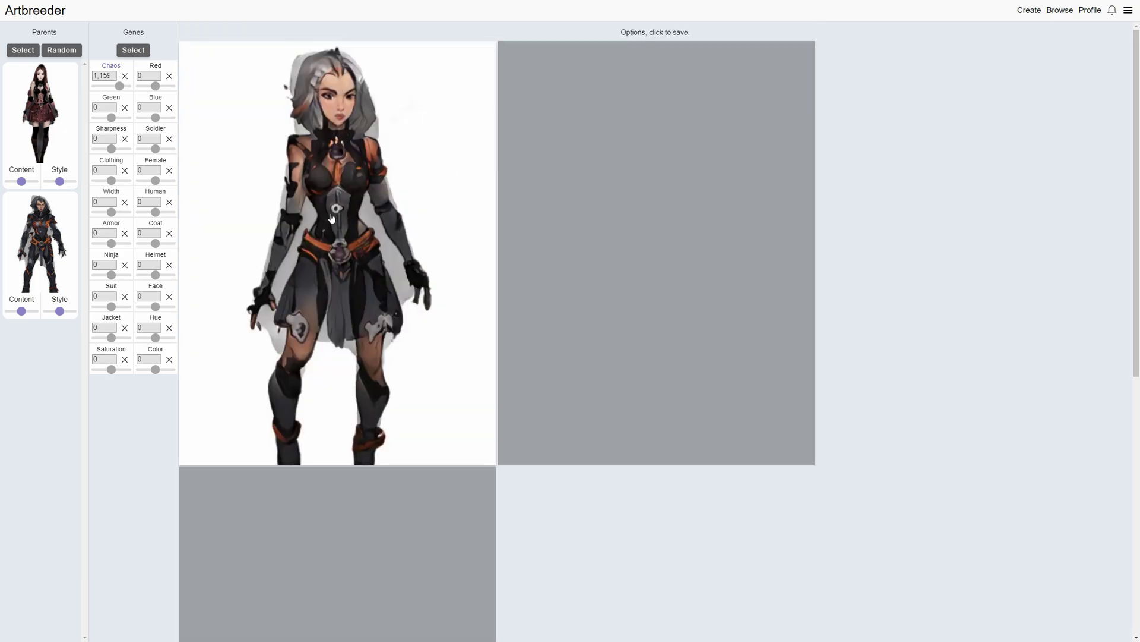
# Add three more random characters to the two existing parents.
pyautogui.moveTo(41, 153)
pyautogui.click(73, 51)
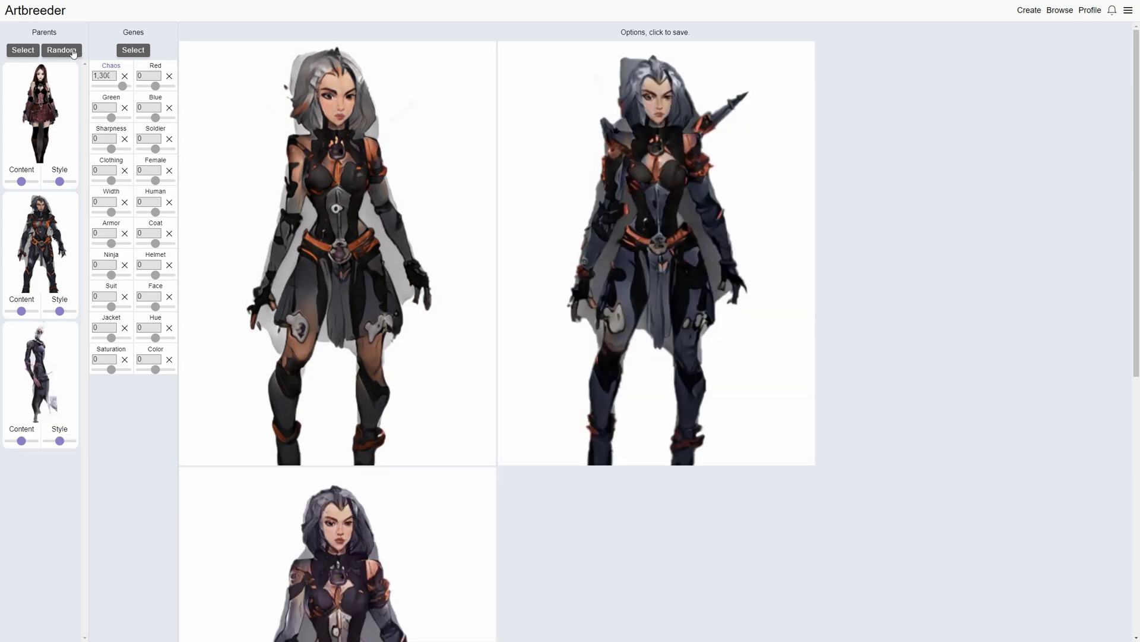
pyautogui.click(73, 51)
pyautogui.click(72, 51)
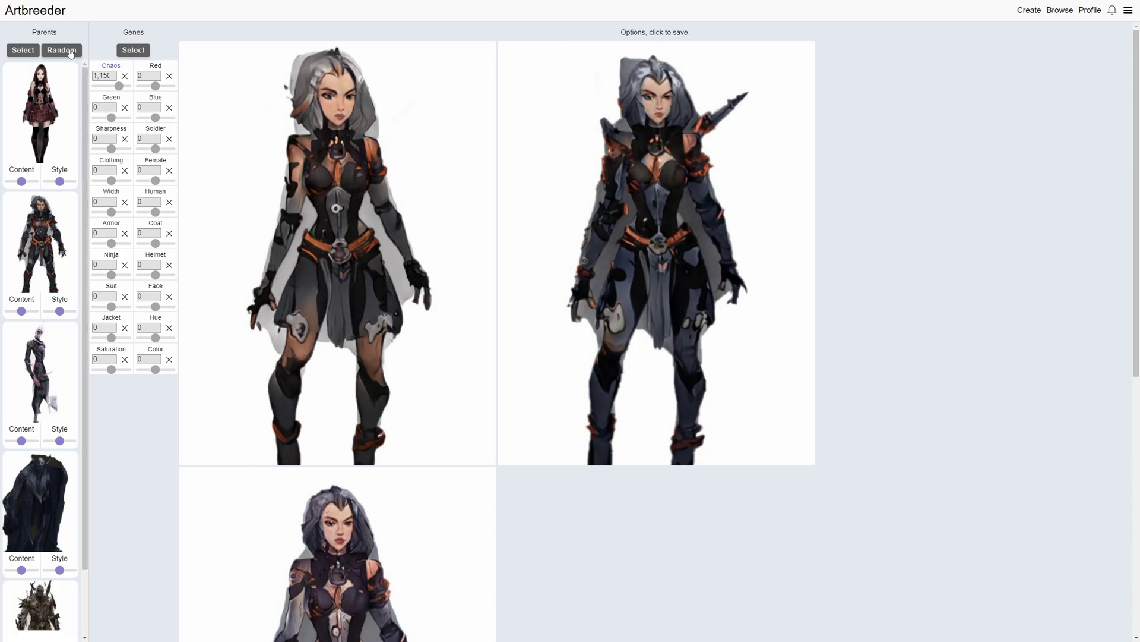
# Remove the dark-cloaked, white-haired and black-and-orange armored parents, and generate options from the girl in the red skirt and the horned warrior.
pyautogui.scroll(-2, 85, 341)
pyautogui.click(67, 387)
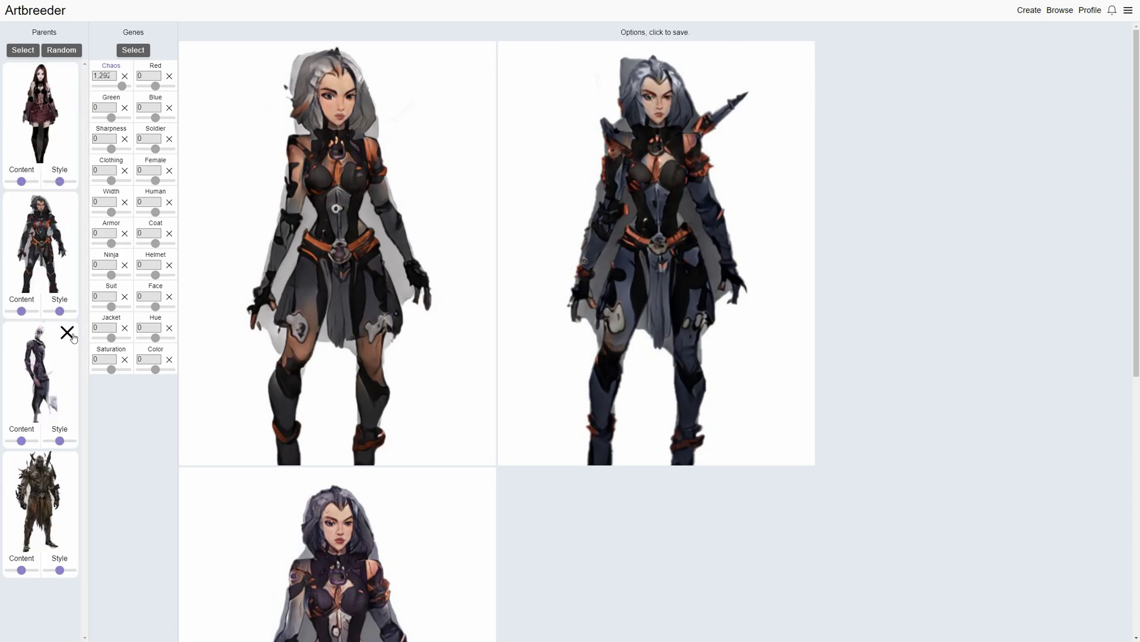
pyautogui.click(71, 335)
pyautogui.click(74, 200)
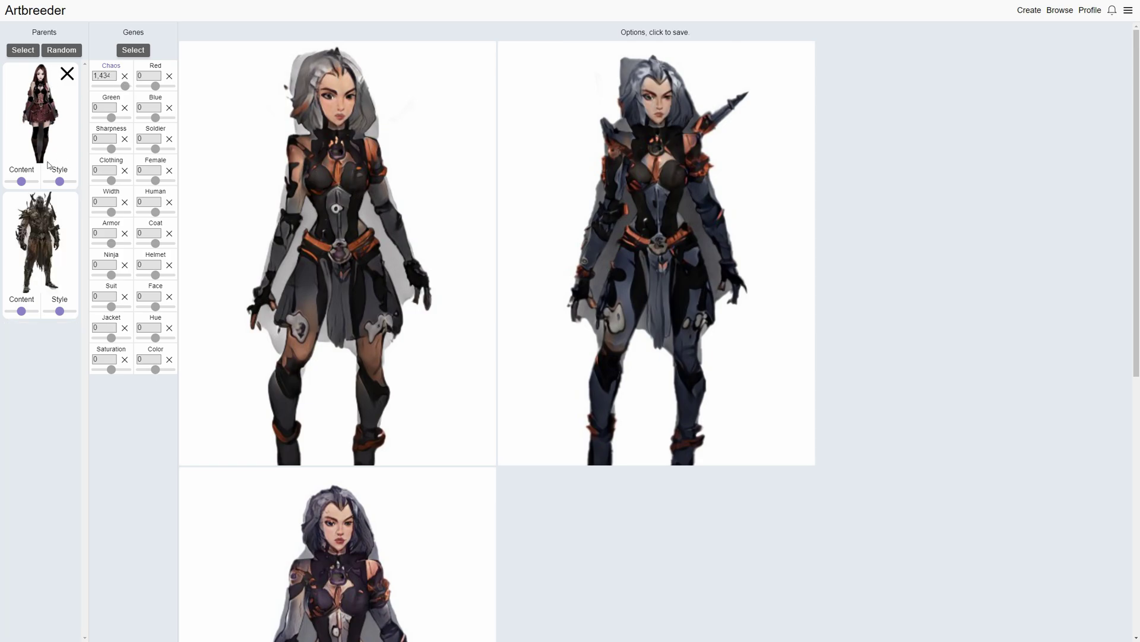
pyautogui.scroll(-5, 502, 515)
pyautogui.click(647, 454)
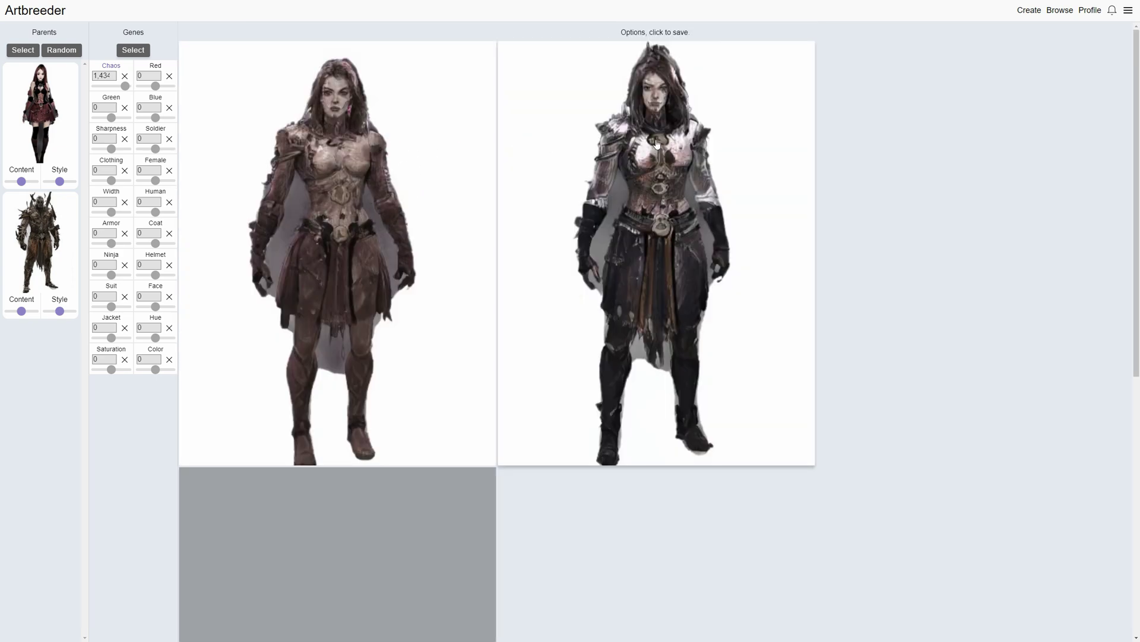
# Start a new composition in the Albums category.
pyautogui.click(1029, 10)
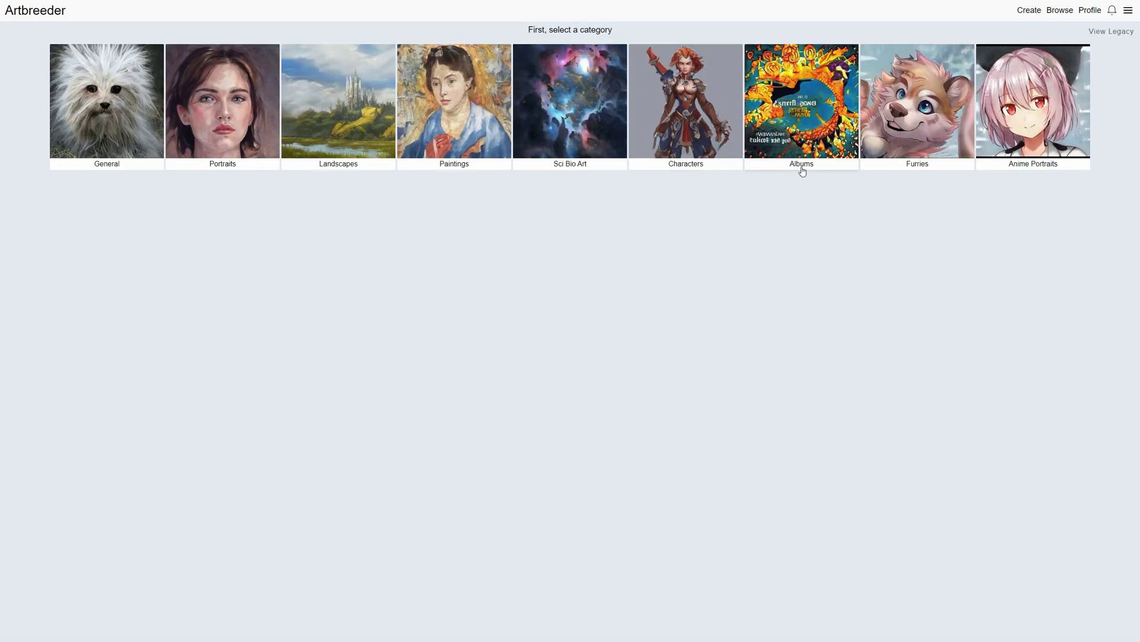
pyautogui.click(788, 153)
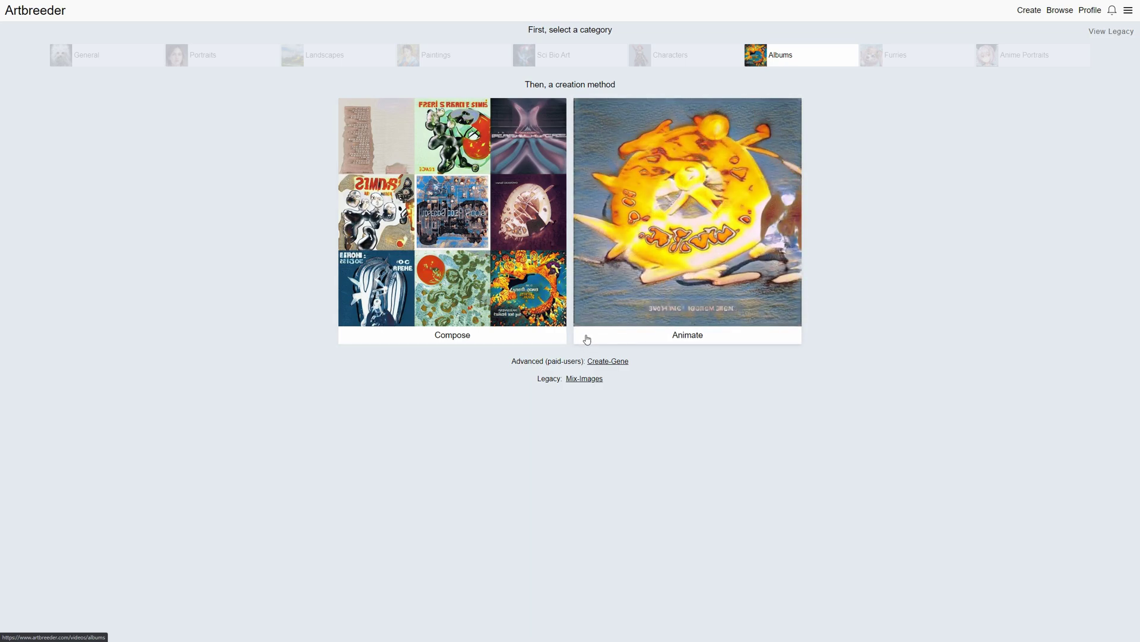
pyautogui.click(469, 345)
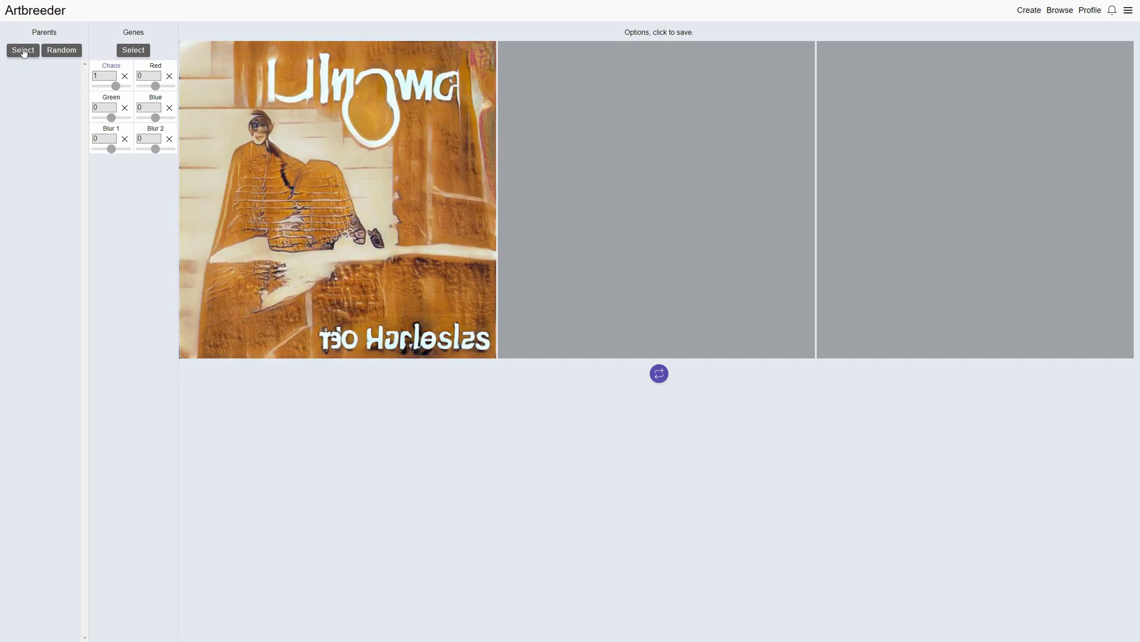
# Search the album images for "abstract" and add one of the covers found as the first parent.
pyautogui.click(23, 52)
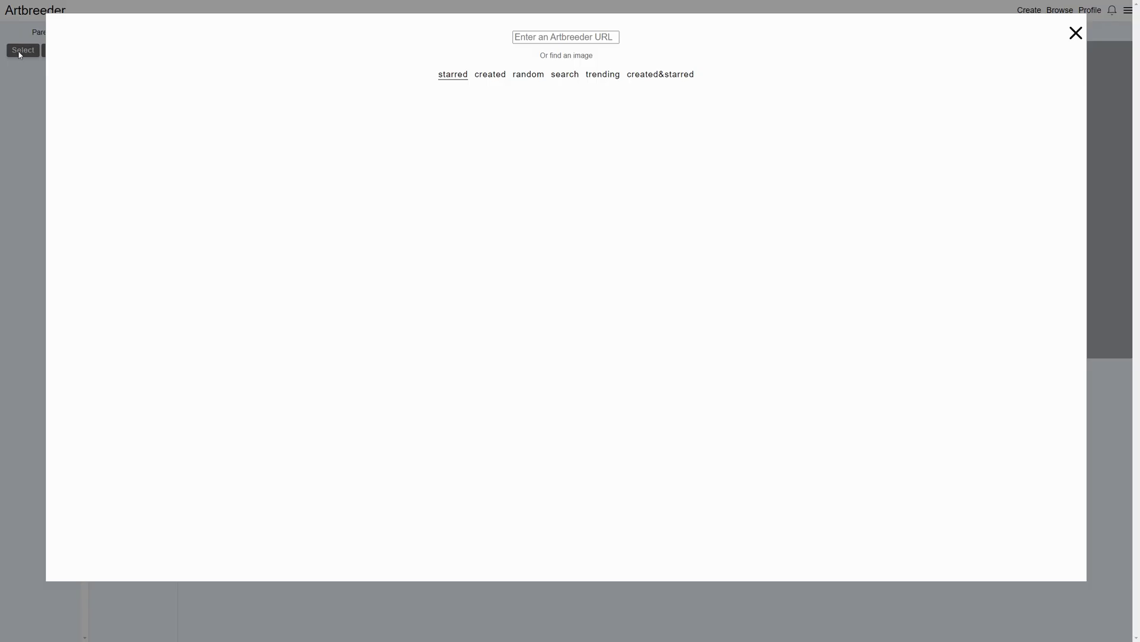
pyautogui.click(528, 75)
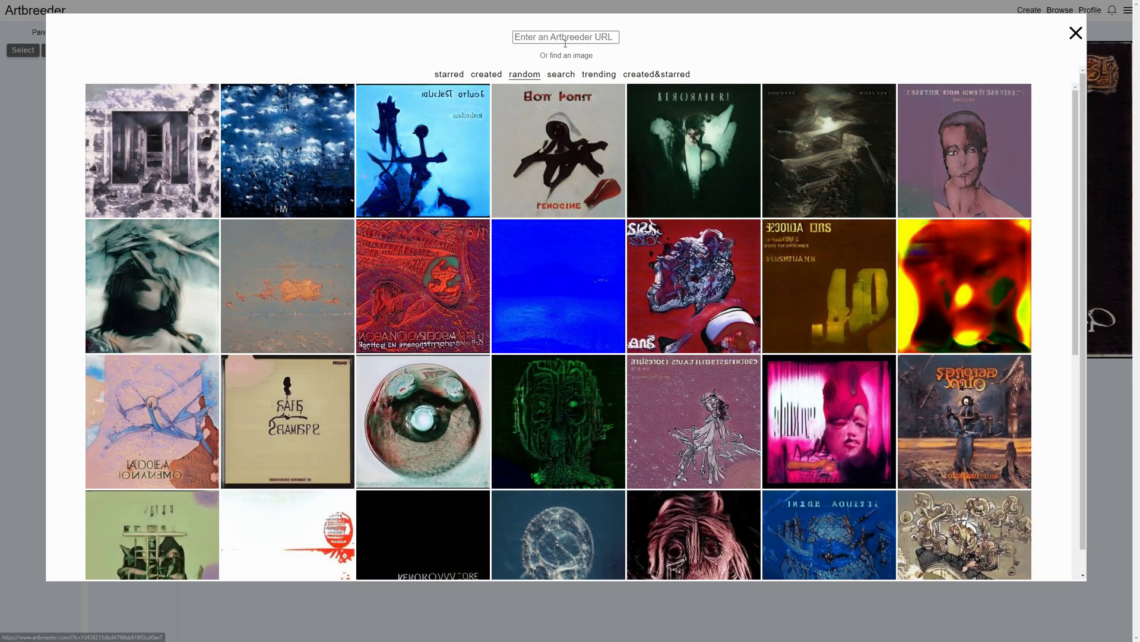
pyautogui.click(562, 75)
pyautogui.click(553, 44)
pyautogui.click(474, 89)
pyautogui.write('a')
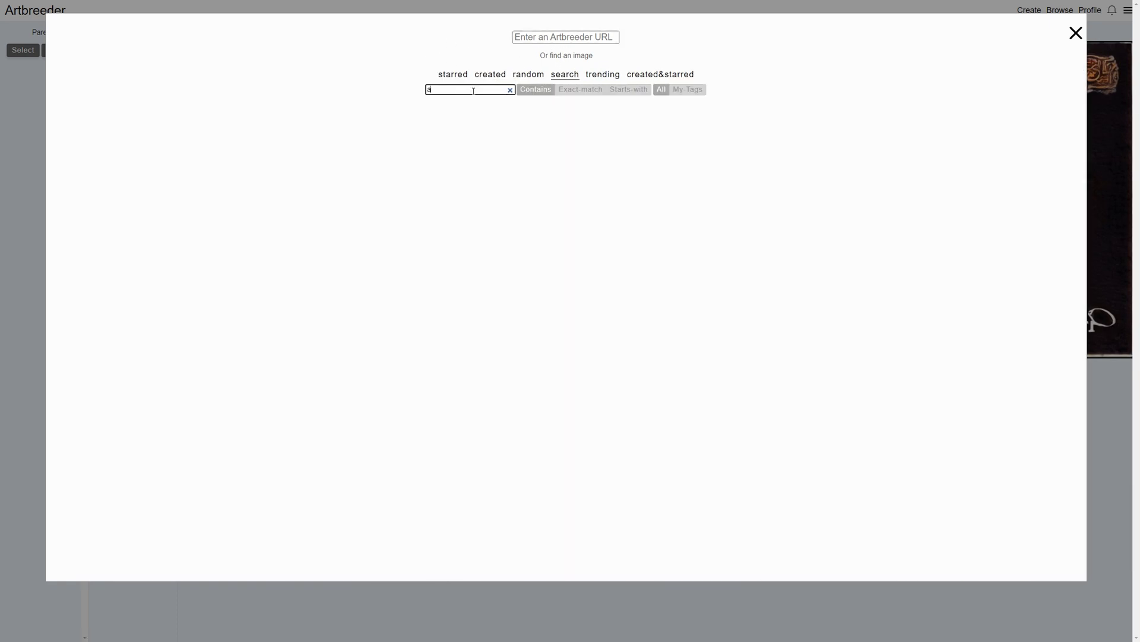
pyautogui.write('bstract')
pyautogui.press('Return')
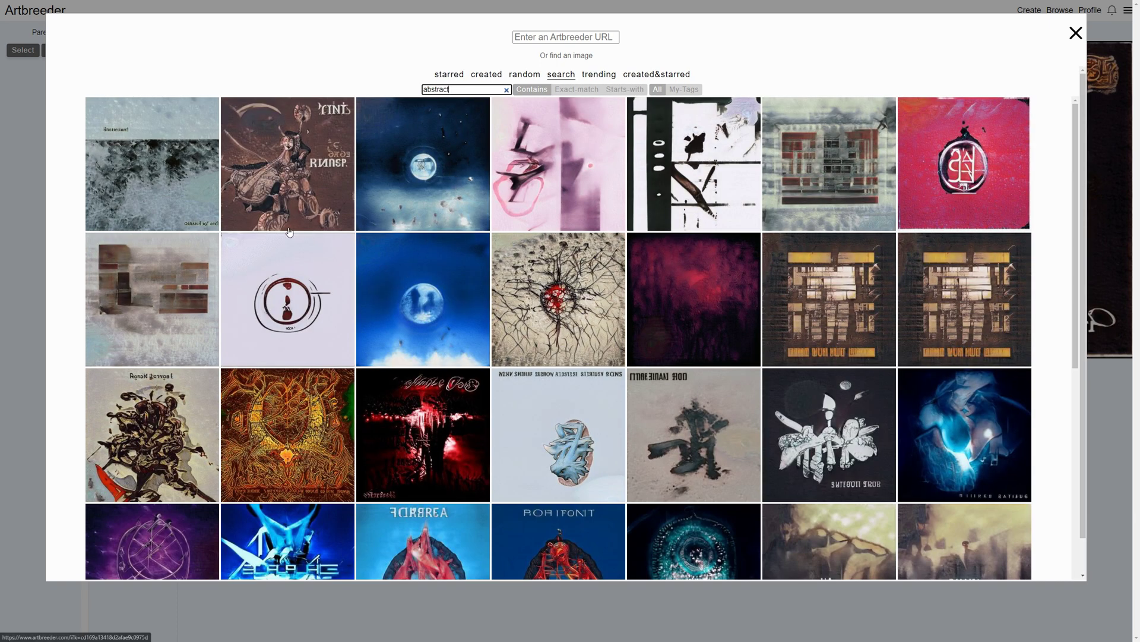
pyautogui.click(168, 204)
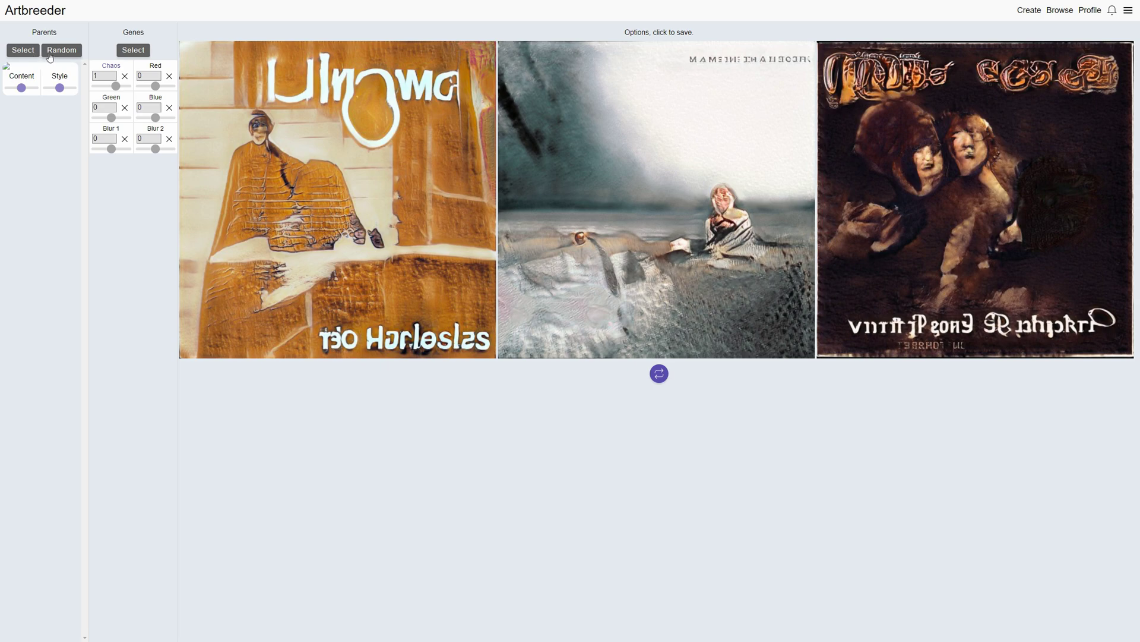
# Look through the "abstract" album covers for another suitable parent image.
pyautogui.click(23, 50)
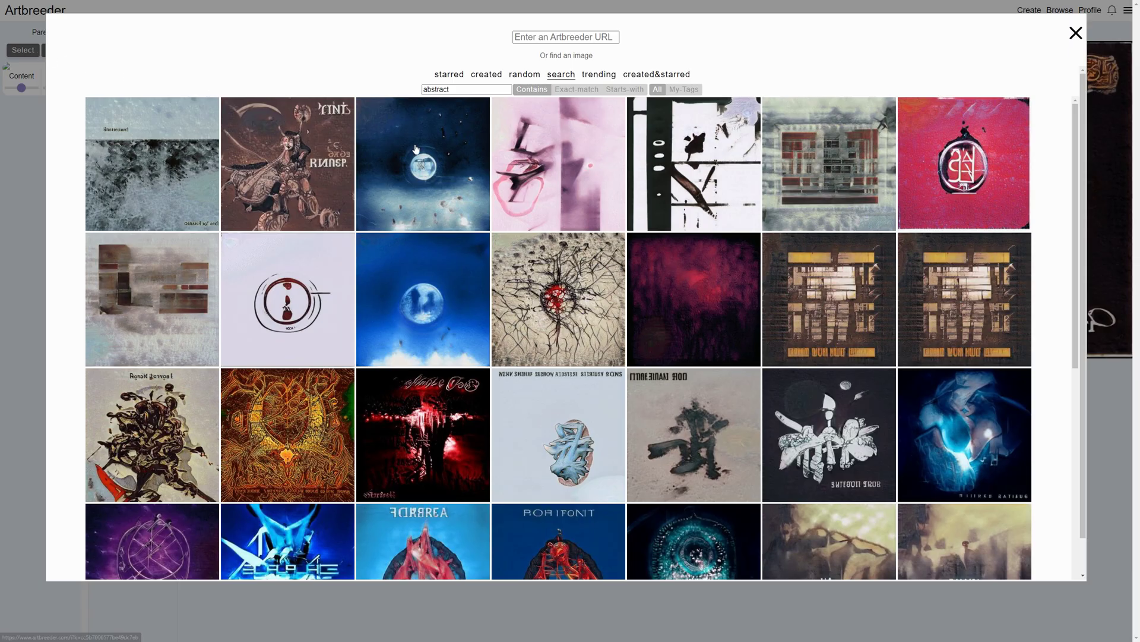
pyautogui.scroll(-5, 578, 351)
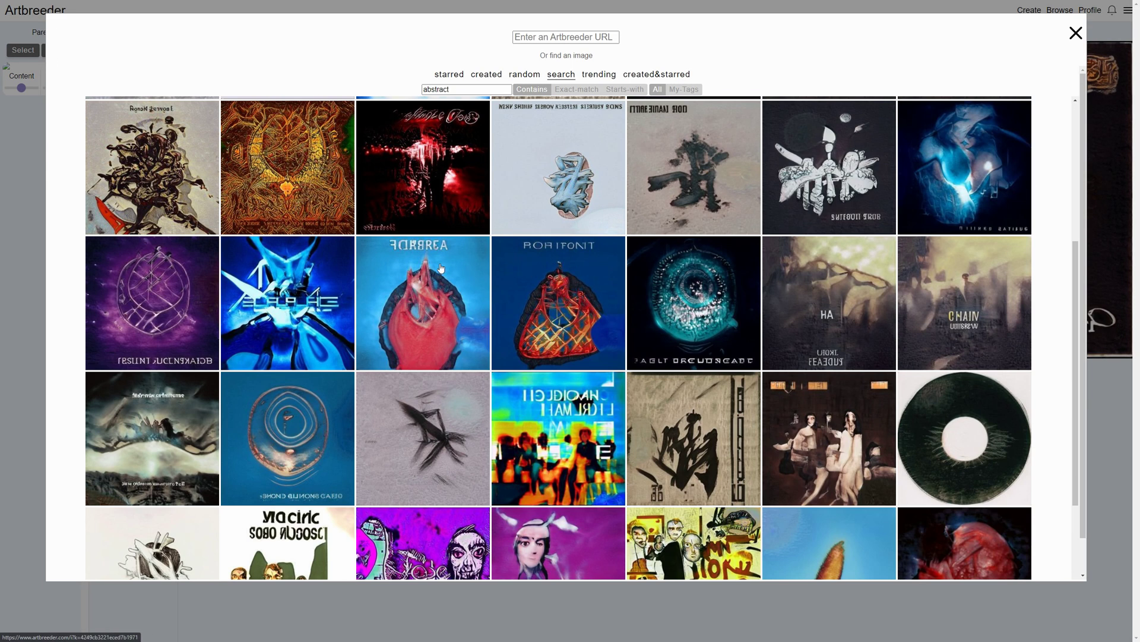
pyautogui.scroll(-10, 363, 411)
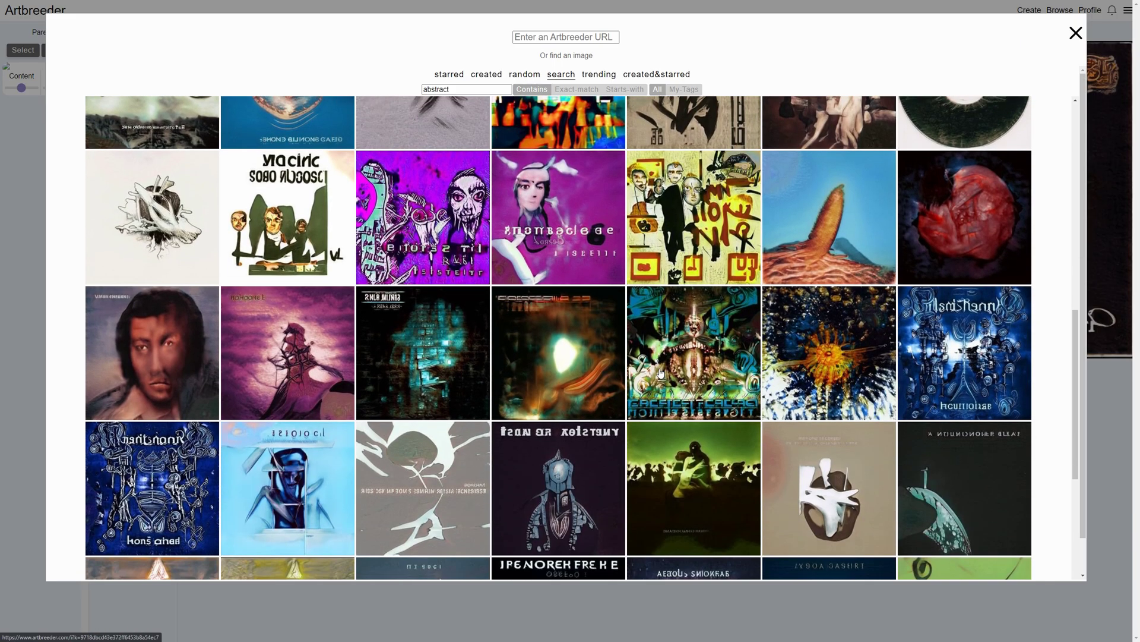
pyautogui.scroll(-12, 576, 336)
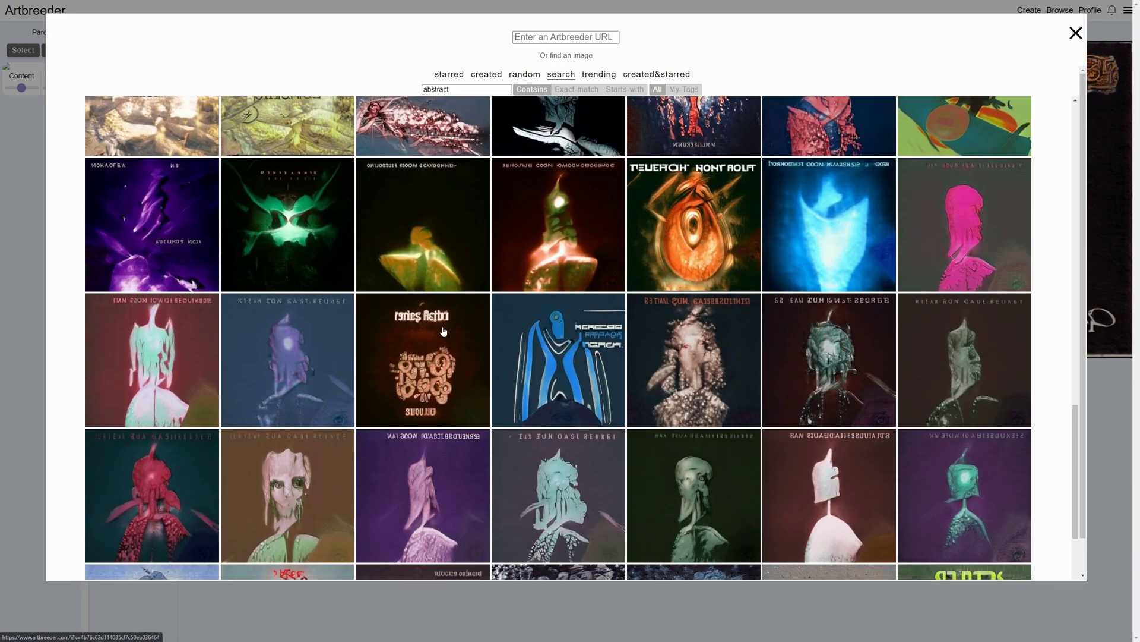
pyautogui.scroll(-8, 600, 362)
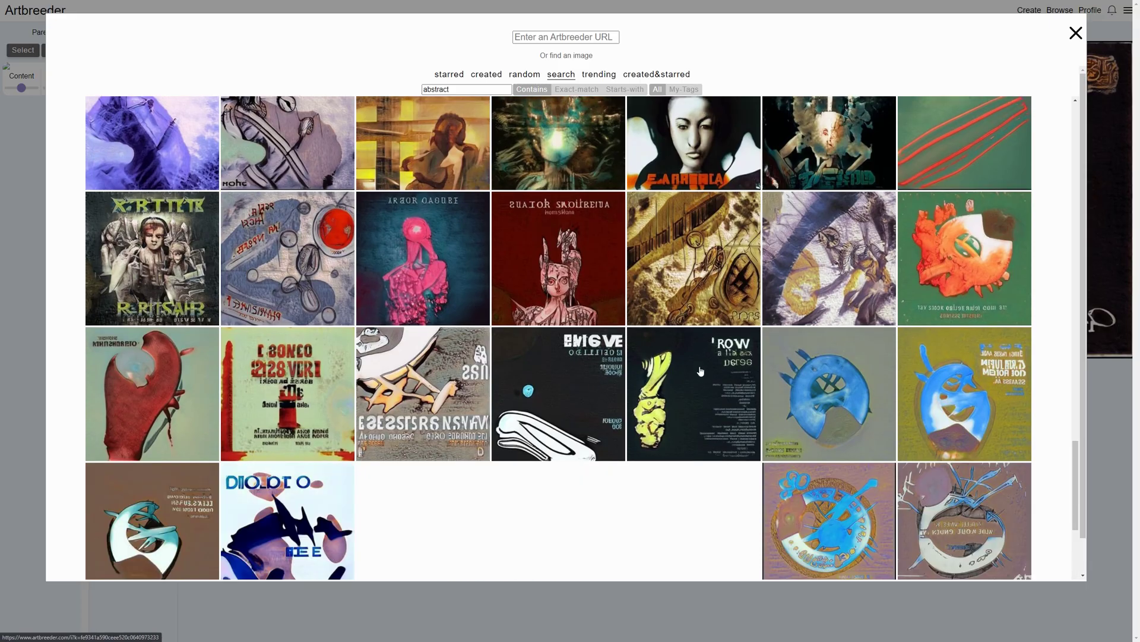
pyautogui.scroll(-15, 586, 388)
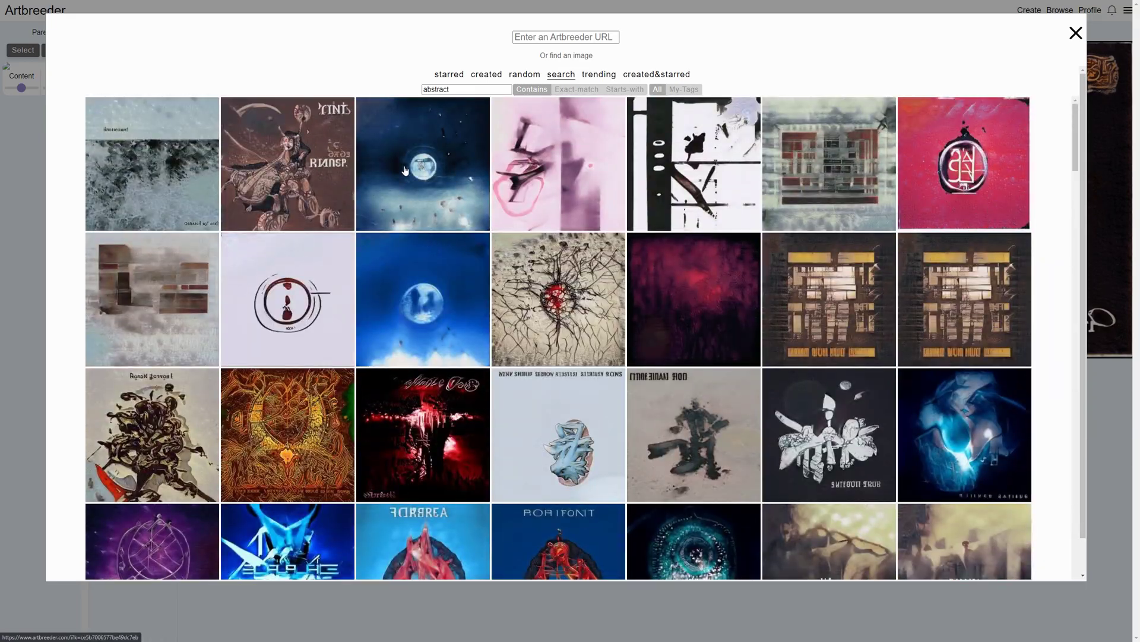
# Try searching the album images for "surface", and switch to the random selection.
pyautogui.doubleClick(466, 89)
pyautogui.write('surface')
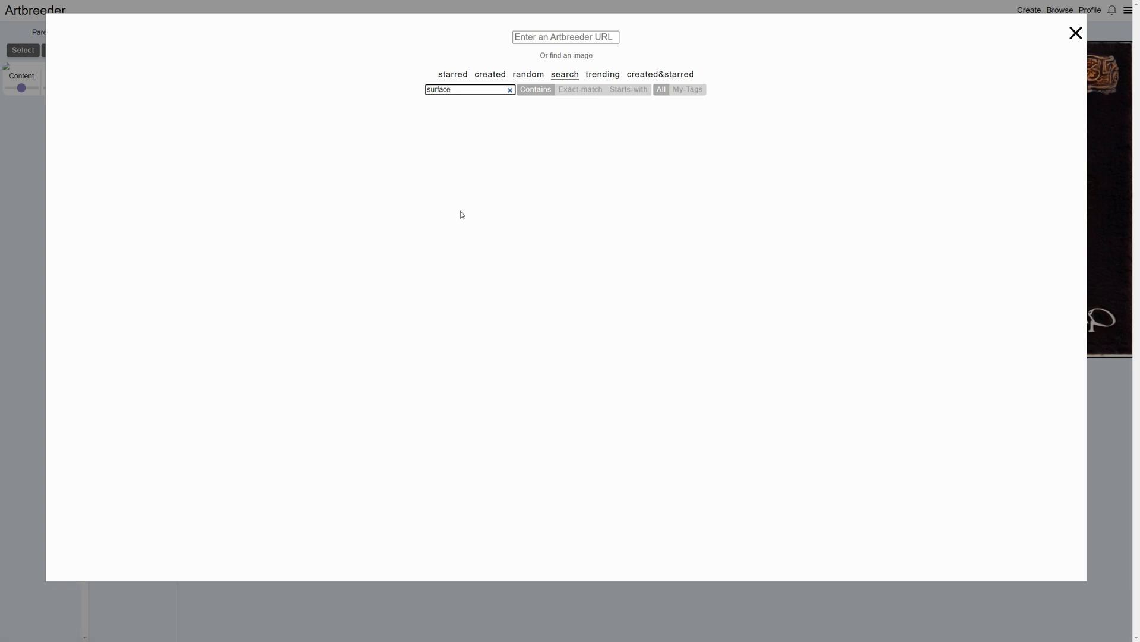
pyautogui.click(566, 81)
pyautogui.click(486, 92)
pyautogui.click(527, 78)
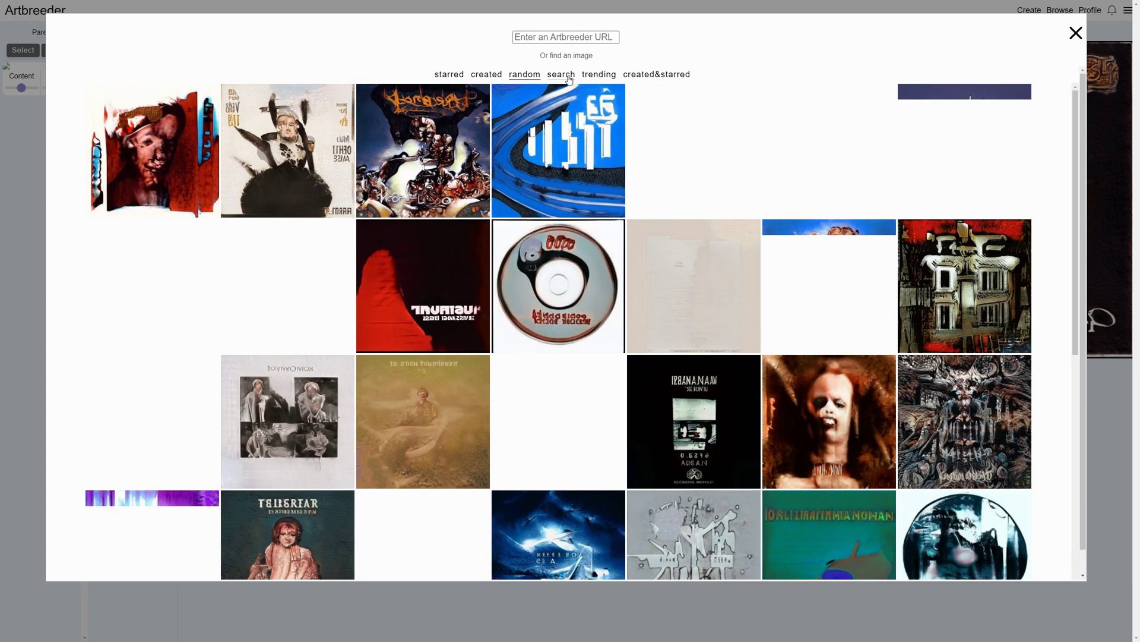
# Search the album images for "abstract" again and choose the pale cover with the dark red circular emblem as parent.
pyautogui.click(567, 79)
pyautogui.moveTo(505, 90); pyautogui.dragTo(367, 100)
pyautogui.write('abstract')
pyautogui.press('Return')
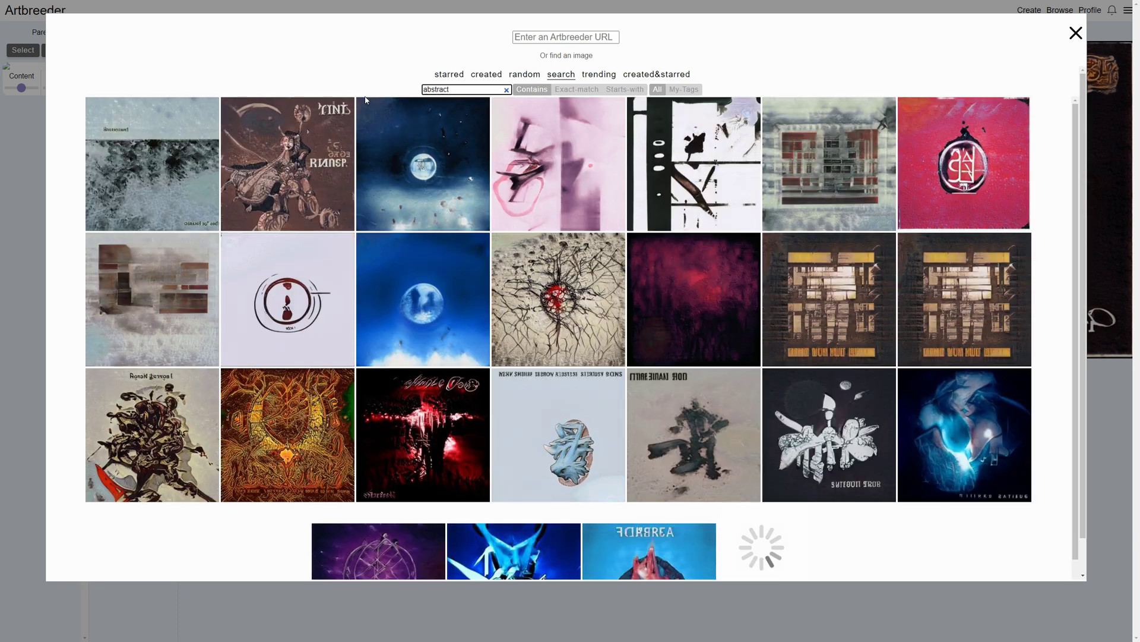
pyautogui.scroll(-3, 449, 226)
pyautogui.scroll(2, 426, 233)
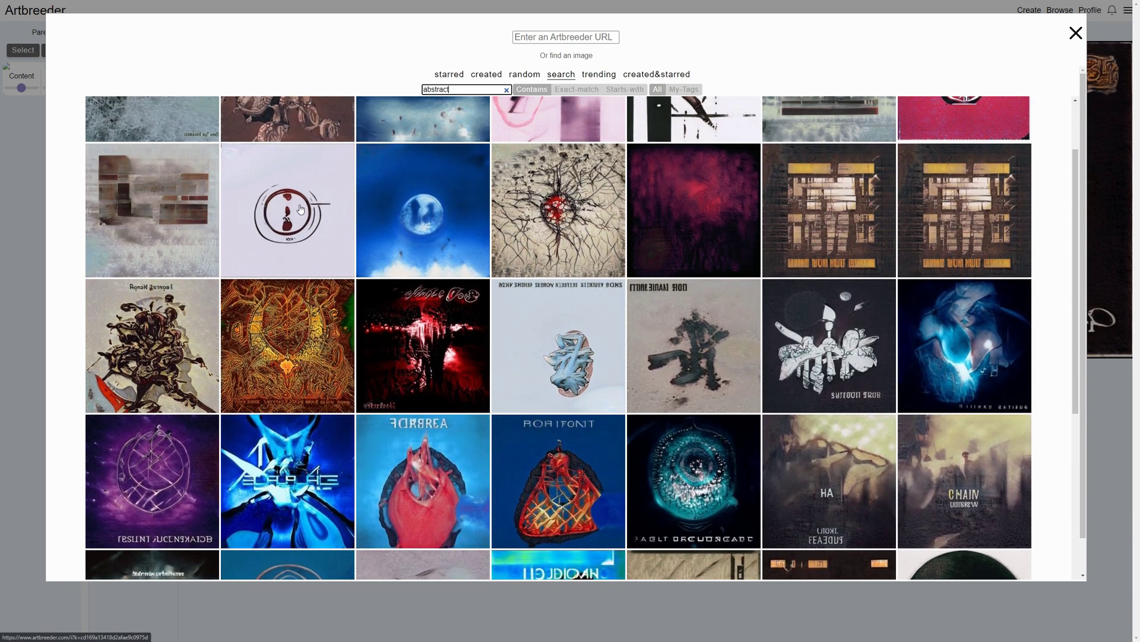
pyautogui.click(288, 208)
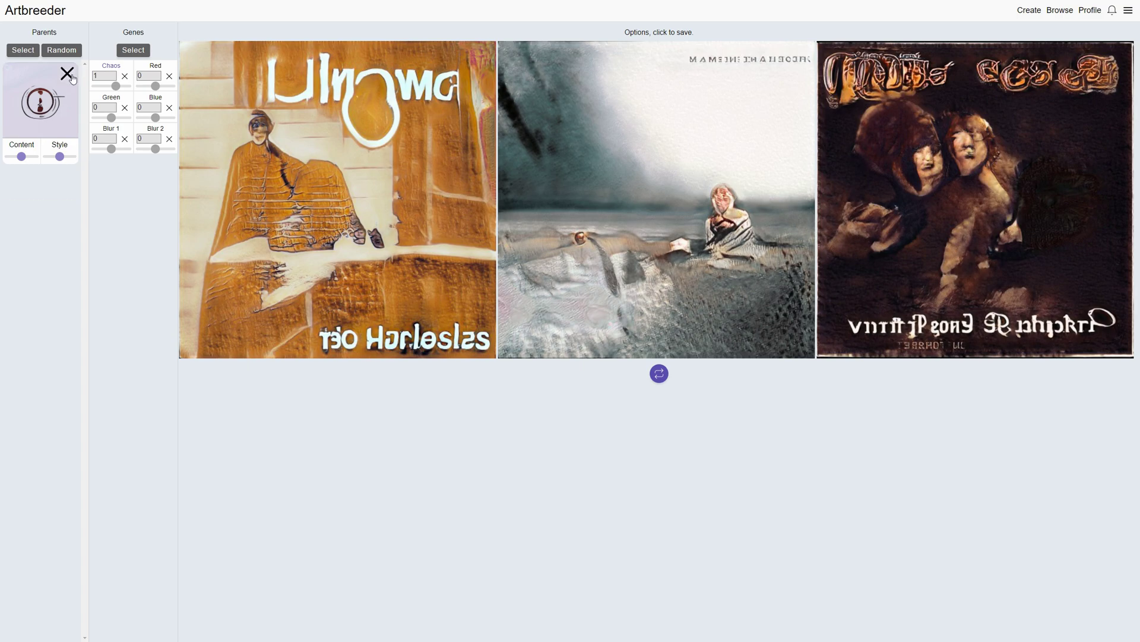
pyautogui.click(22, 50)
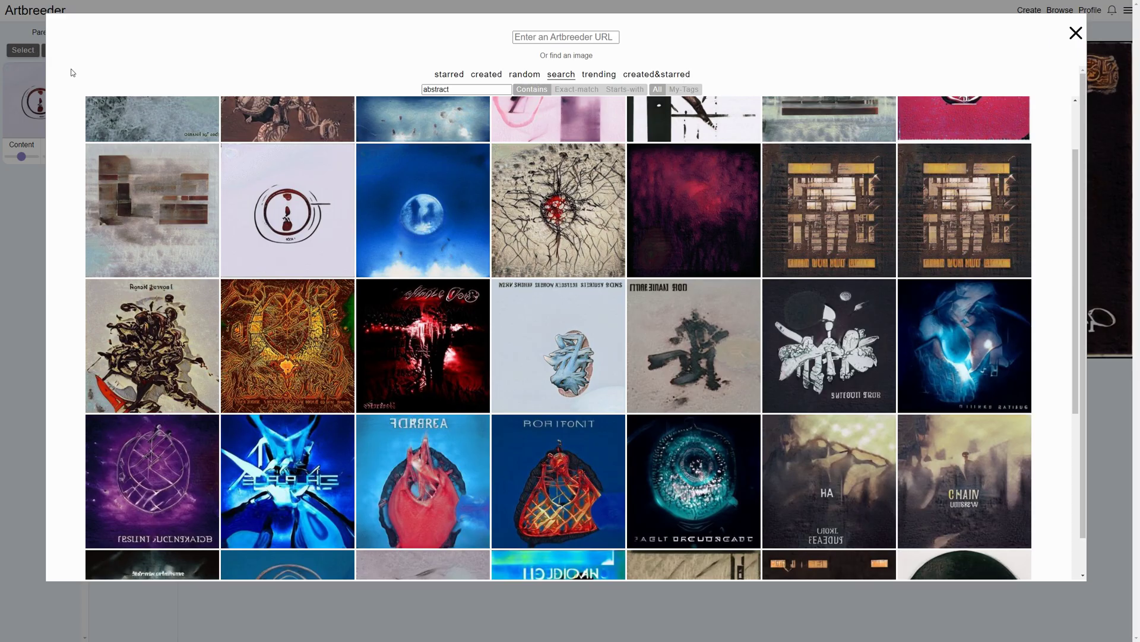
pyautogui.scroll(2, 278, 245)
pyautogui.click(278, 246)
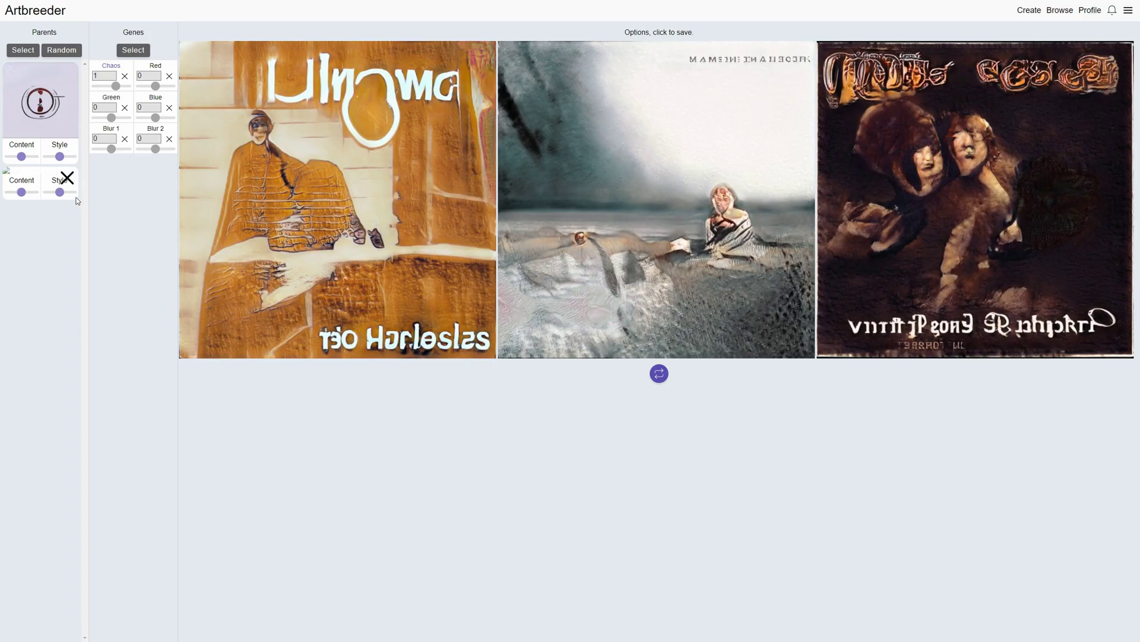
pyautogui.click(67, 177)
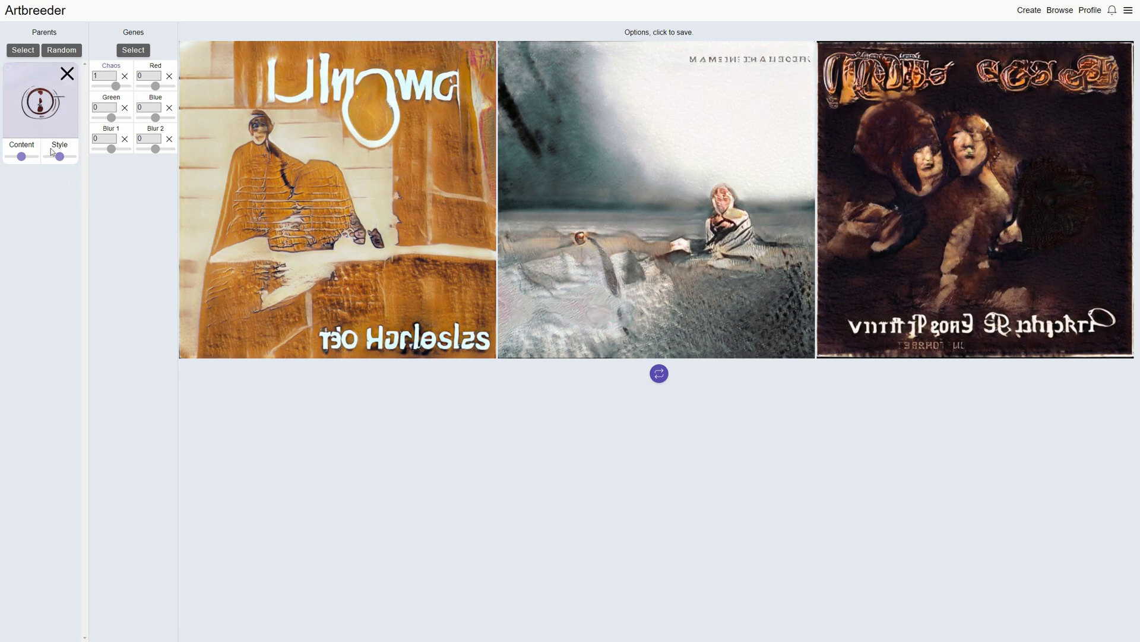
# Add the cover with black branching veins around a red center as second parent and generate options from both.
pyautogui.click(27, 53)
pyautogui.scroll(-4, 523, 241)
pyautogui.scroll(2, 558, 208)
pyautogui.click(562, 205)
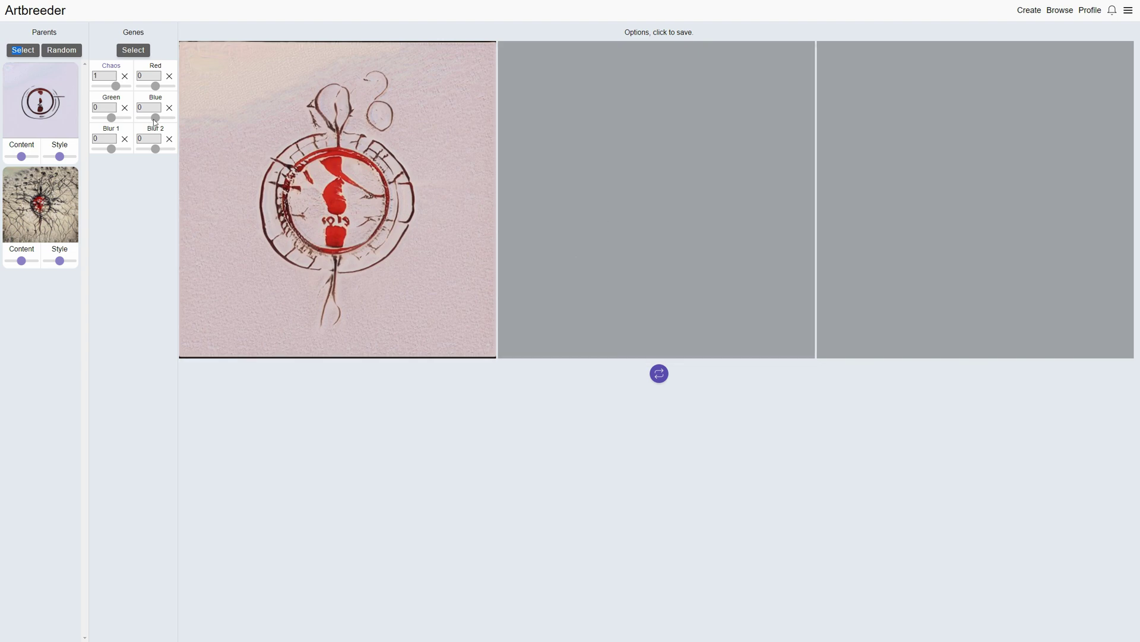
# Replace the circular emblem parent with the misty grey cover showing two small figures, and generate new options.
pyautogui.click(74, 76)
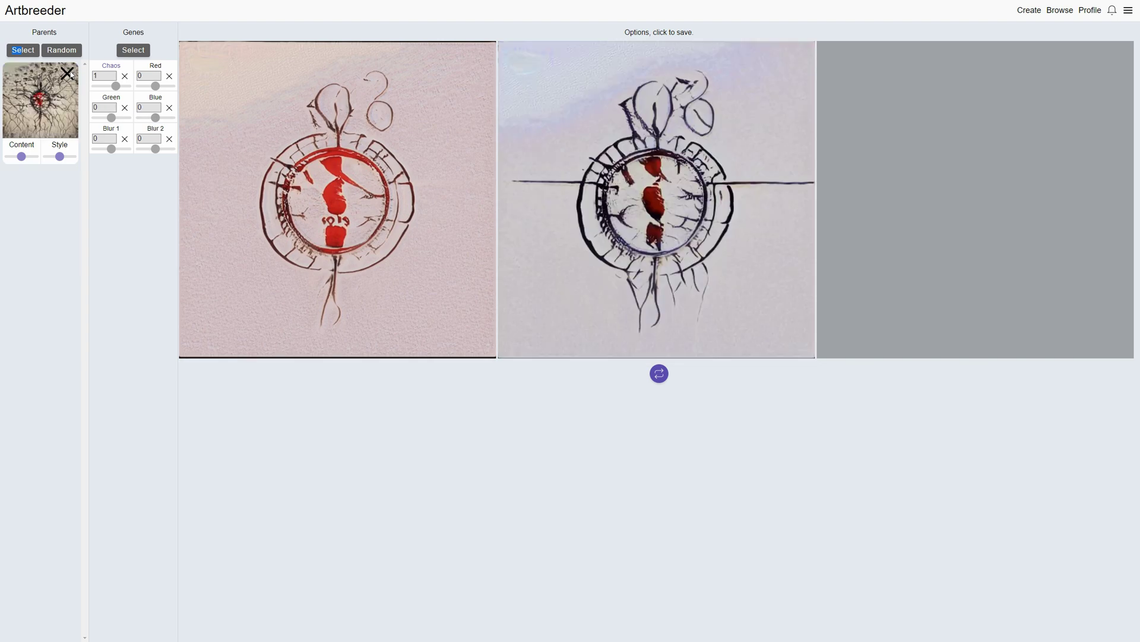
pyautogui.click(23, 50)
pyautogui.scroll(-20, 437, 237)
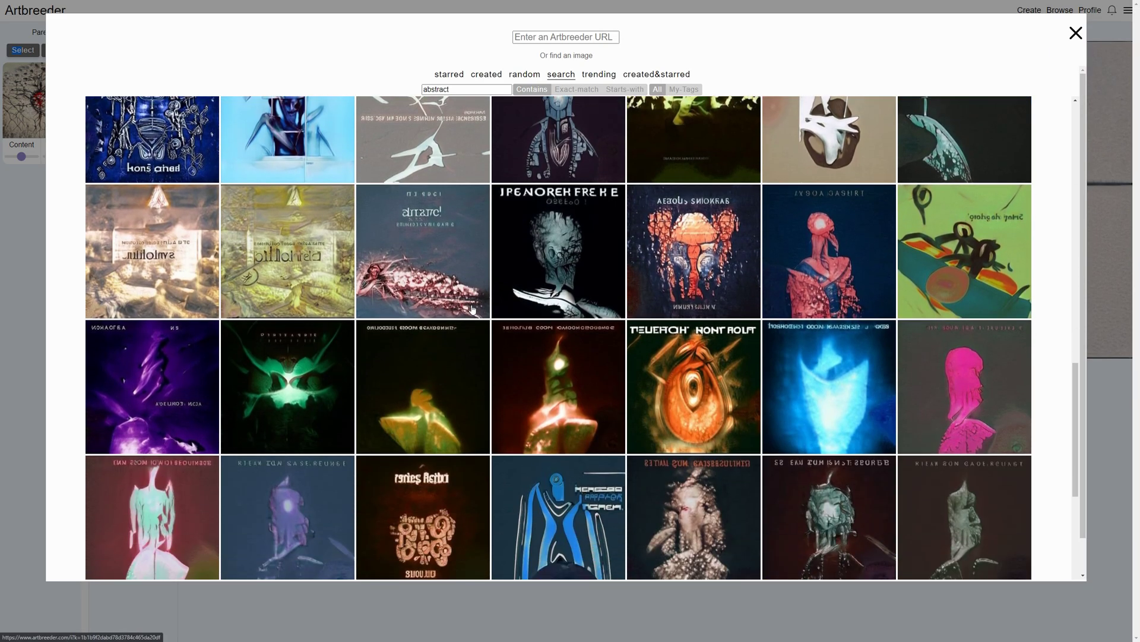
pyautogui.scroll(-20, 577, 334)
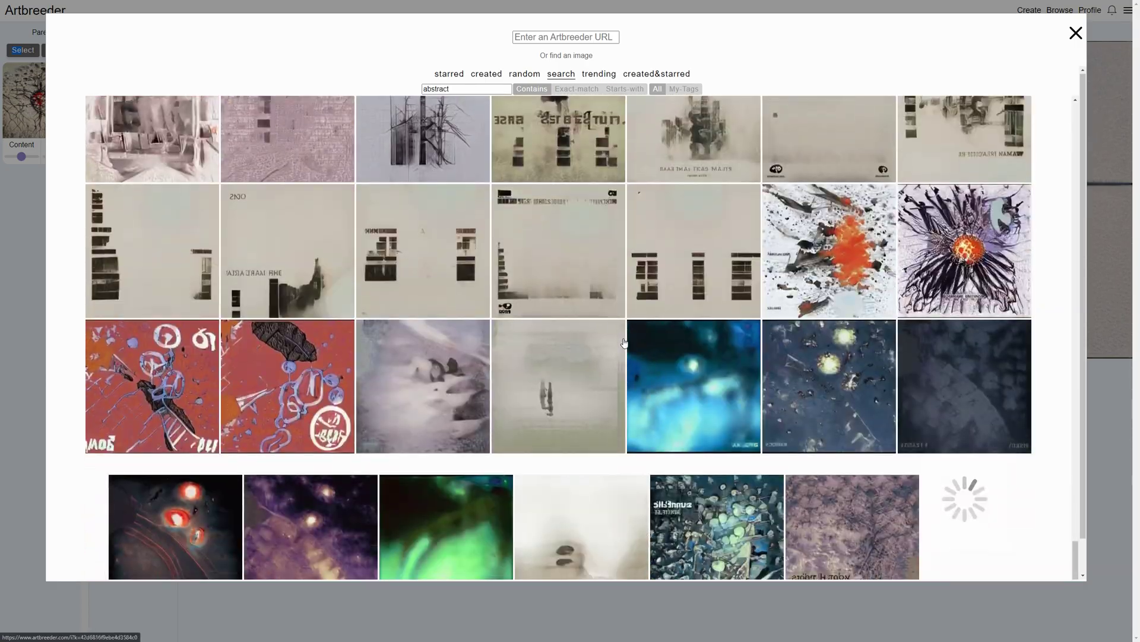
pyautogui.scroll(-2, 624, 343)
pyautogui.click(558, 335)
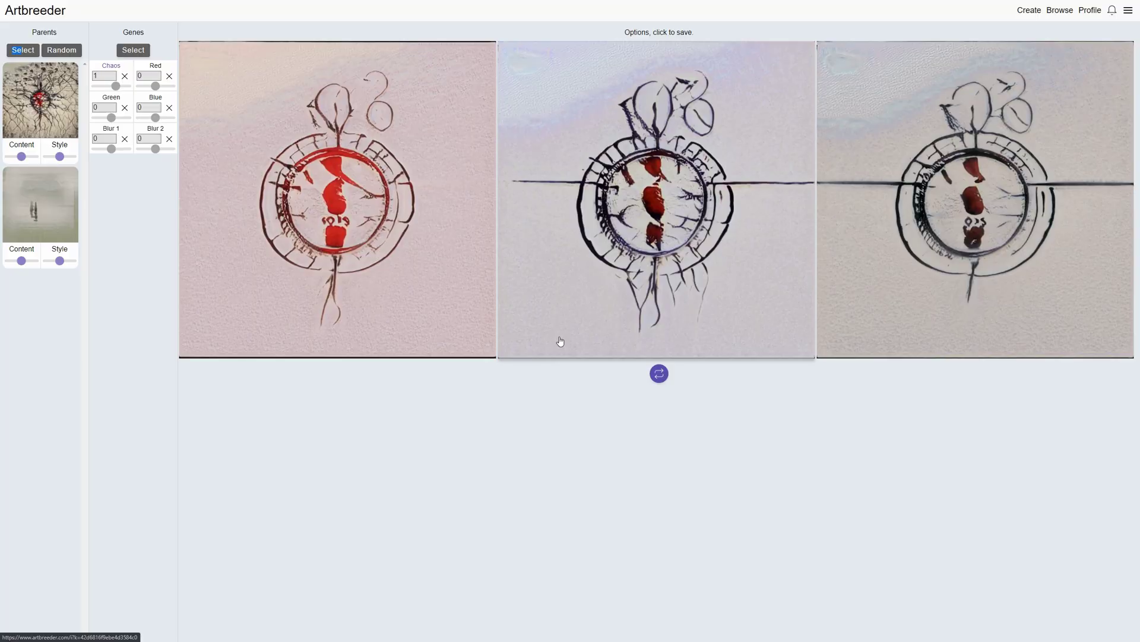
pyautogui.click(660, 380)
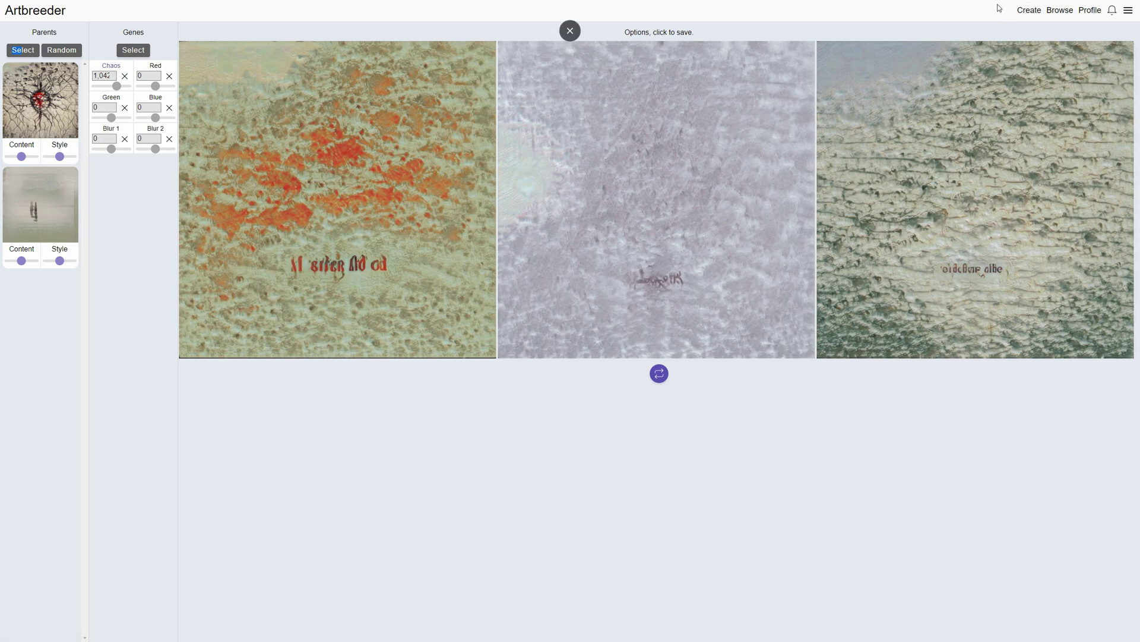
# View the creation categories, and examine the trending images in the community gallery.
pyautogui.click(1029, 11)
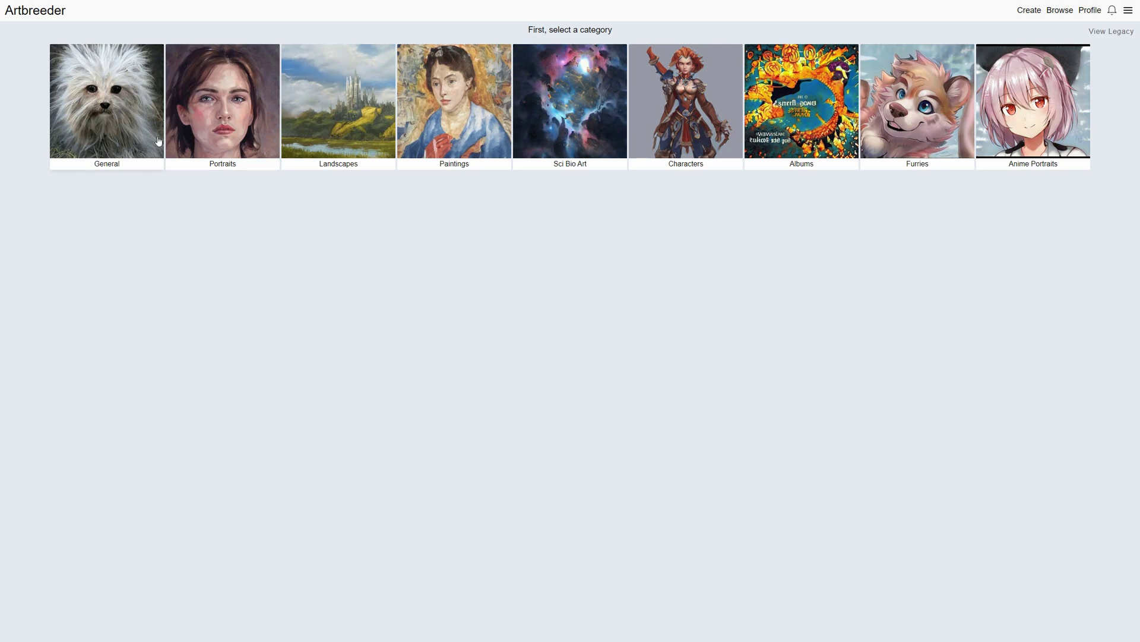
pyautogui.click(38, 19)
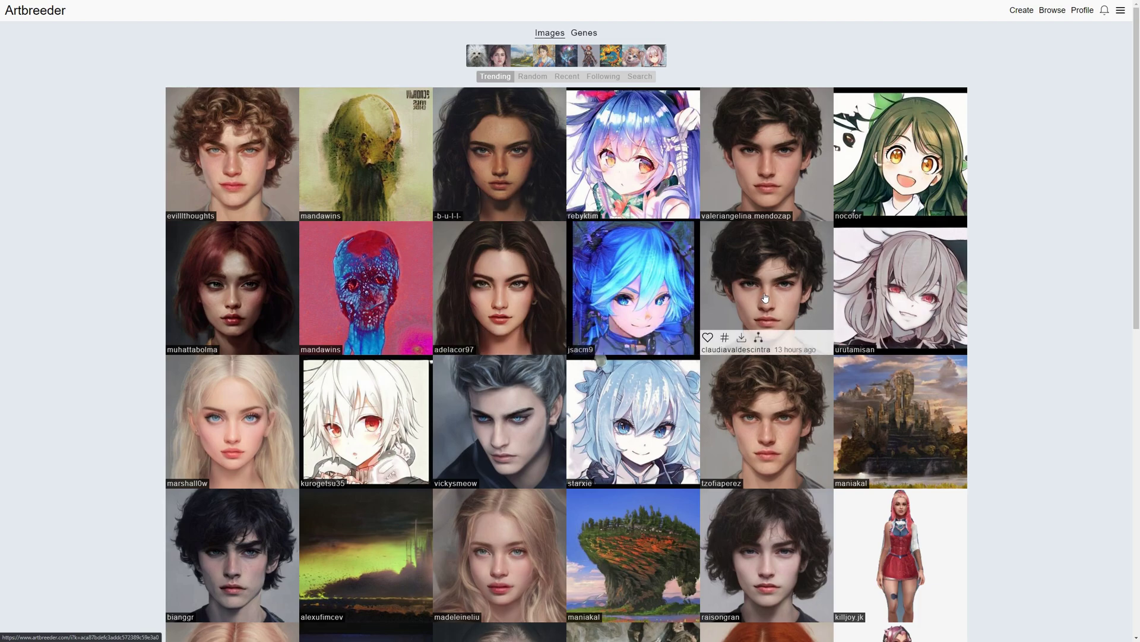
pyautogui.scroll(-1, 551, 329)
pyautogui.scroll(1, 551, 329)
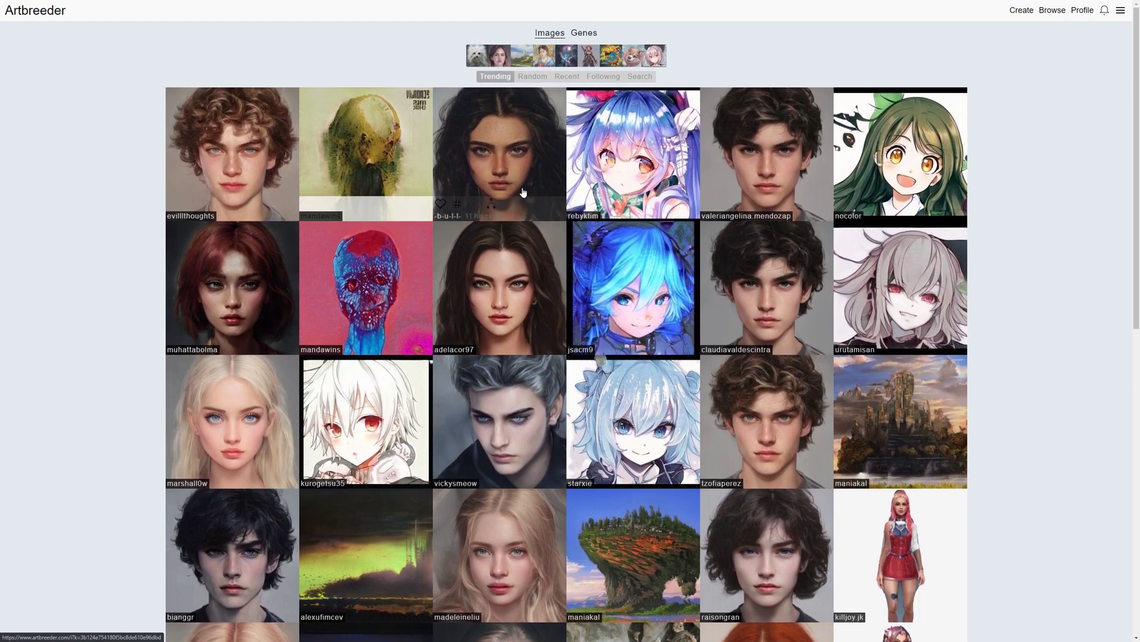
pyautogui.scroll(-15, 511, 285)
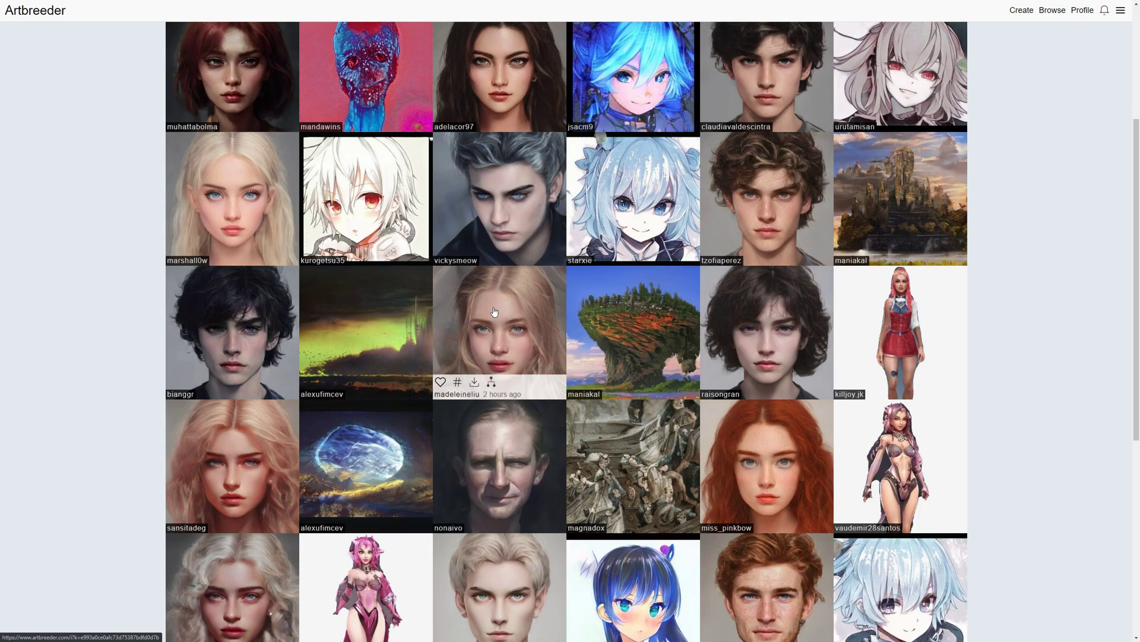
pyautogui.scroll(-6, 511, 285)
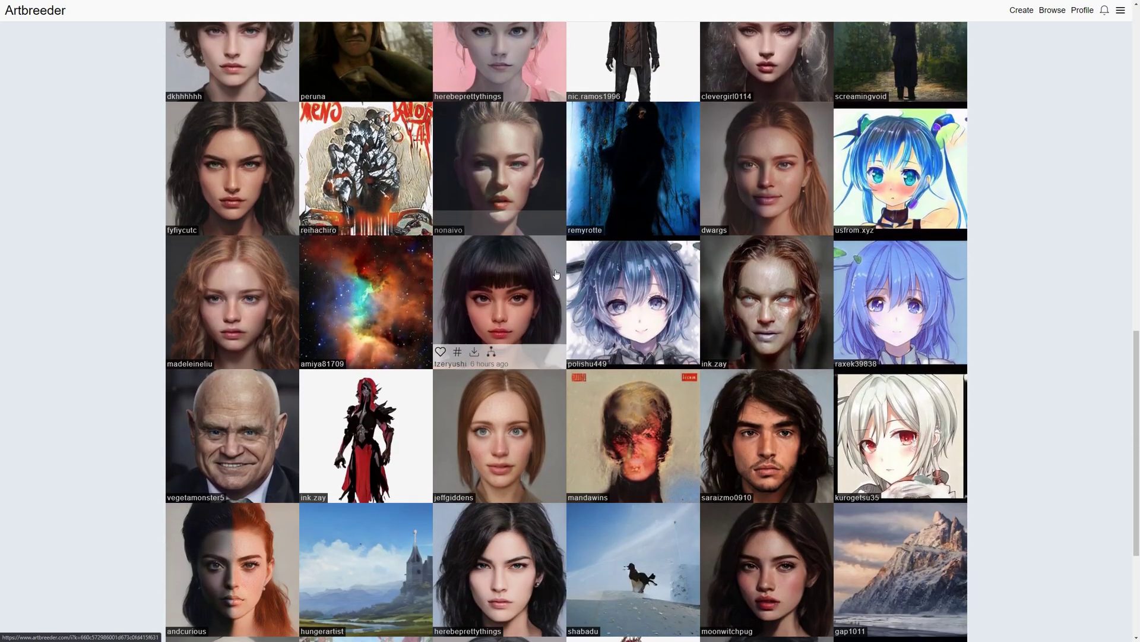
pyautogui.scroll(20, 551, 265)
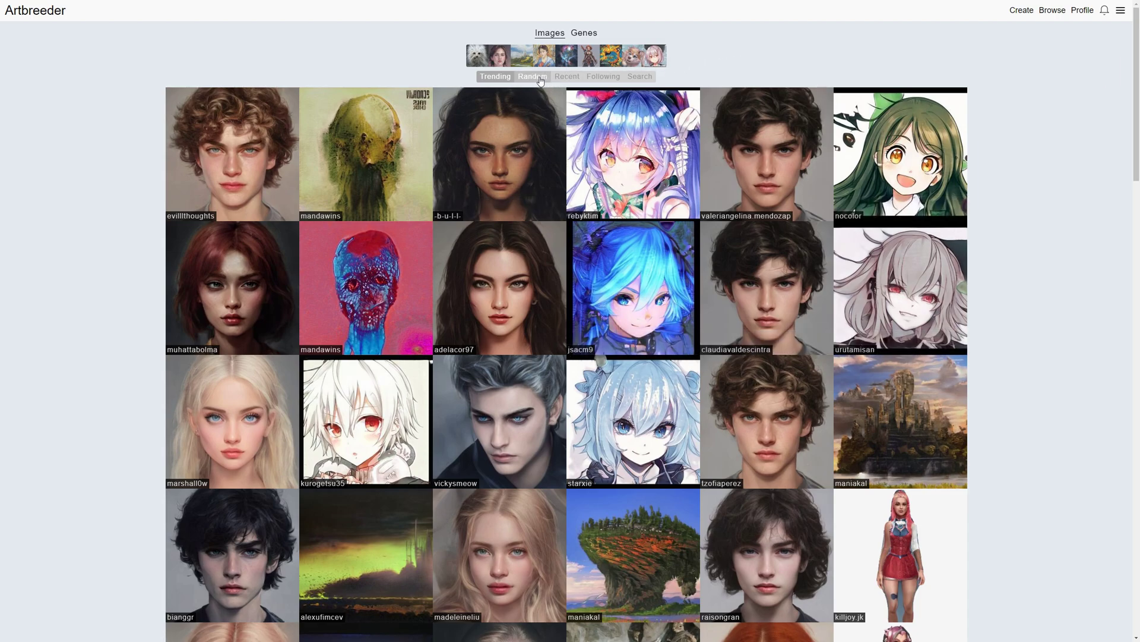
pyautogui.moveTo(560, 93)
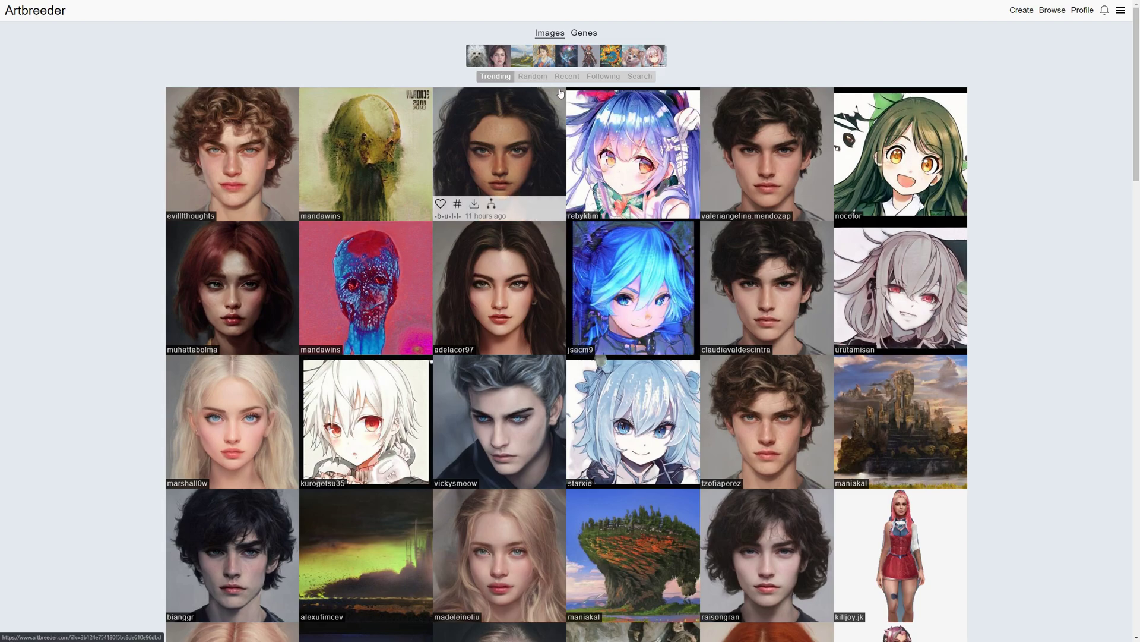